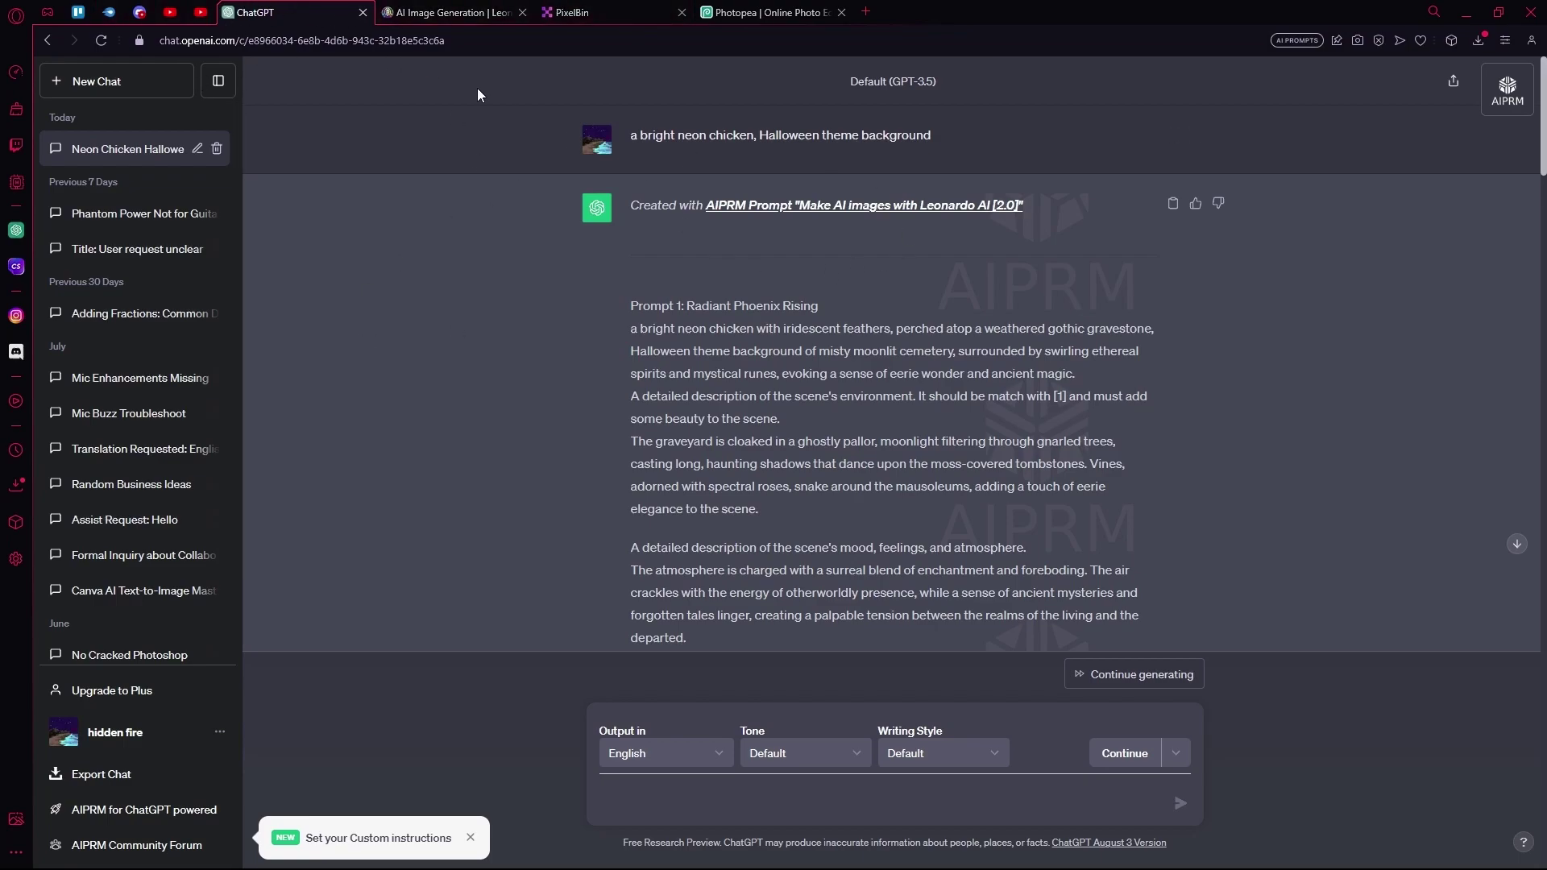
Scroll through ChatGPT's Prompt 1 and trial-select its description through the graveyard paragraph
{"action": "scroll", "coordinate": [677, 290], "scroll_direction": "down", "scroll_amount": 4}
{"action": "scroll", "coordinate": [701, 302], "scroll_direction": "up", "scroll_amount": 4}
{"action": "scroll", "coordinate": [685, 318], "scroll_direction": "down", "scroll_amount": 15}
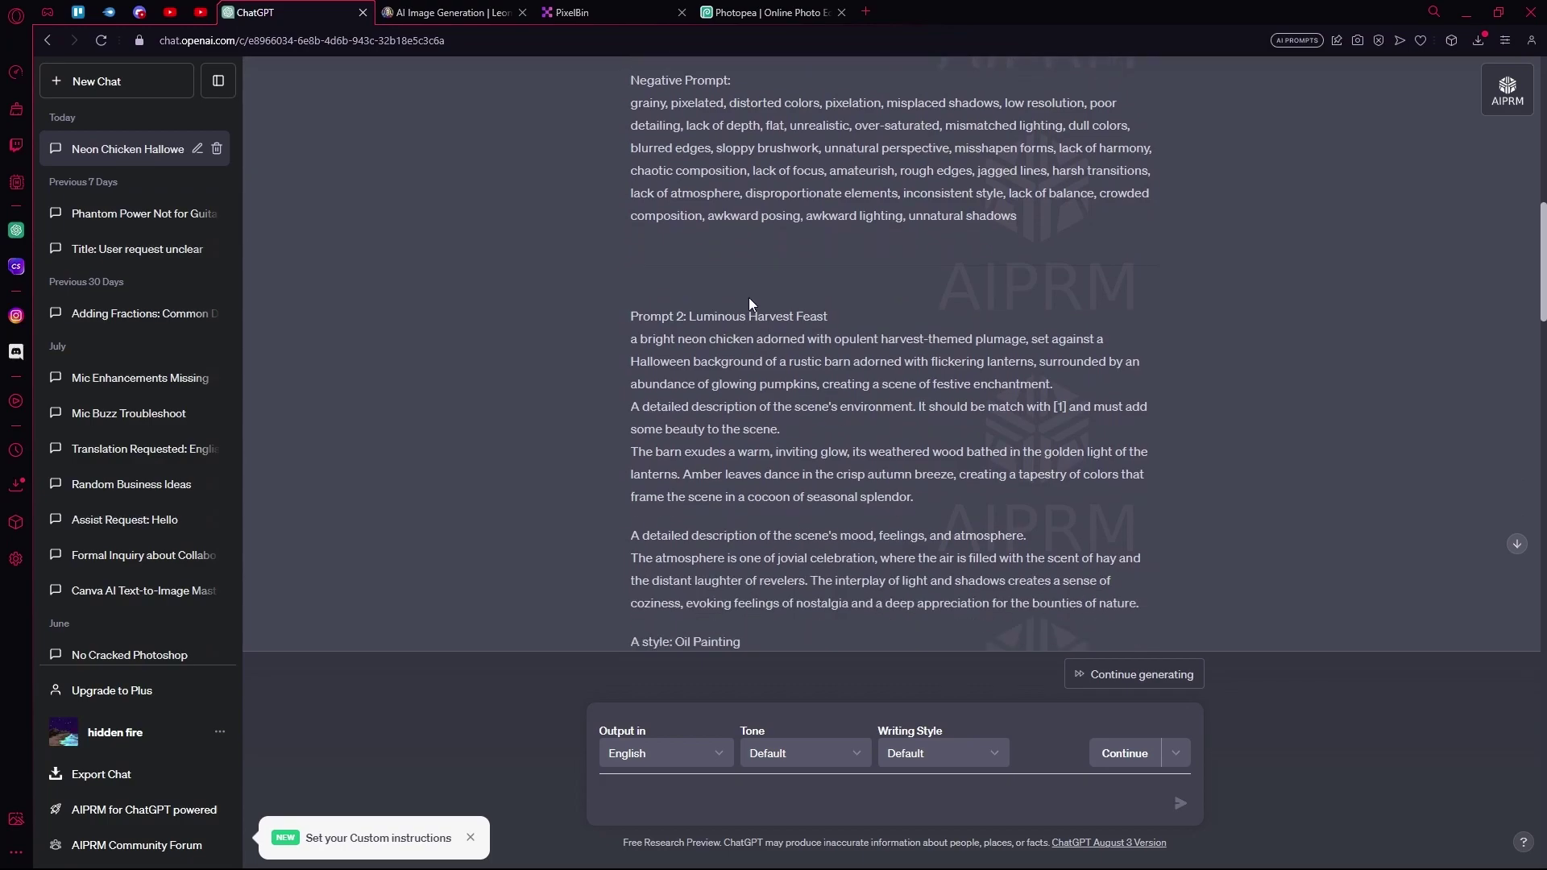
{"action": "scroll", "coordinate": [693, 274], "scroll_direction": "down", "scroll_amount": 1}
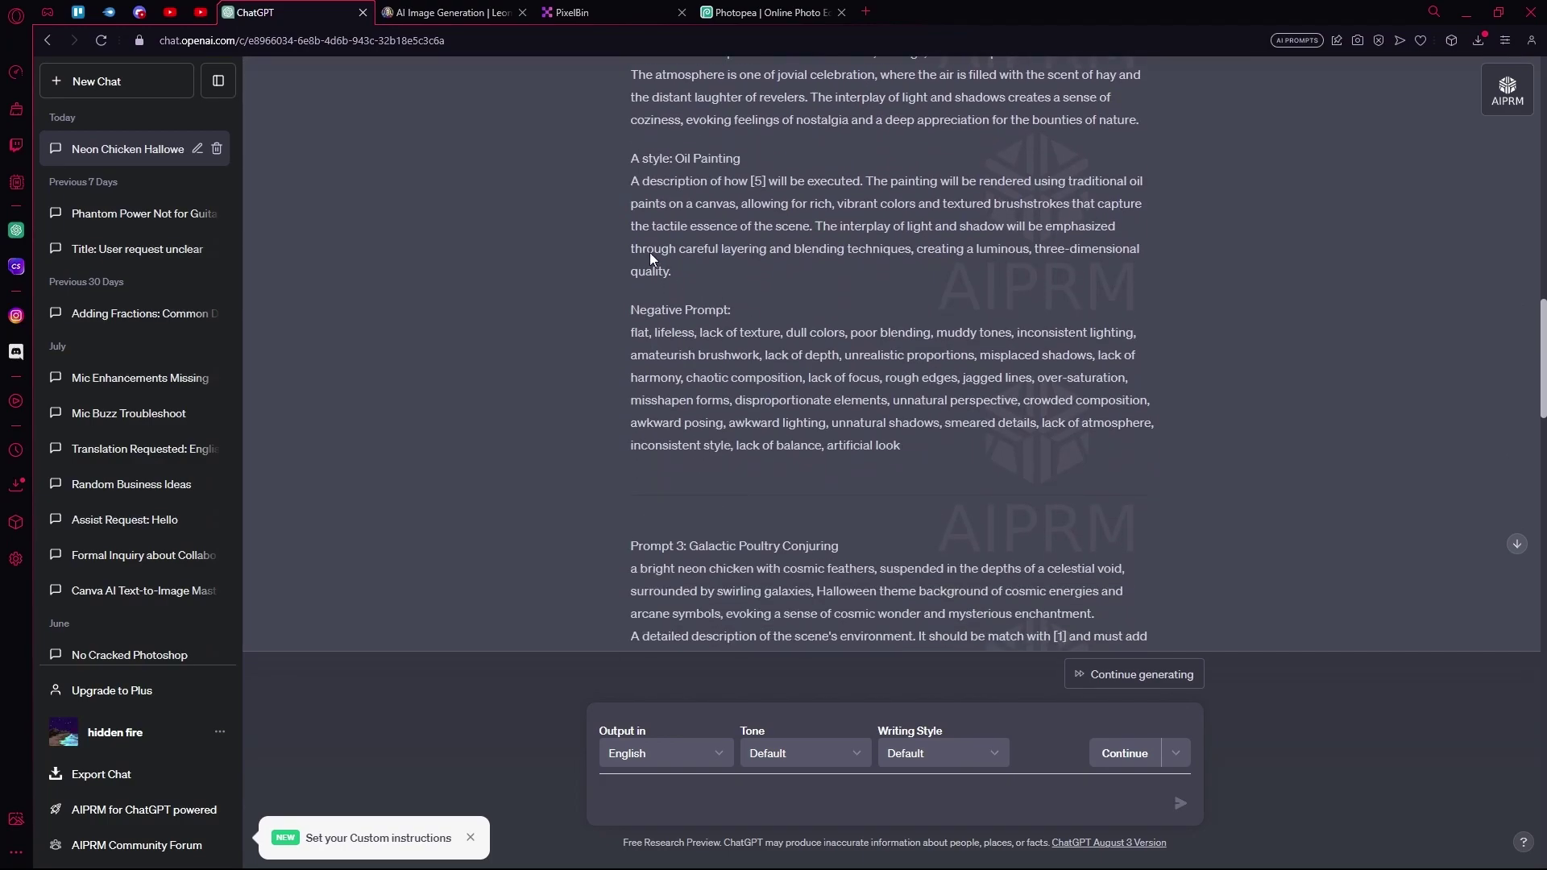
{"action": "scroll", "coordinate": [657, 216], "scroll_direction": "up", "scroll_amount": 8}
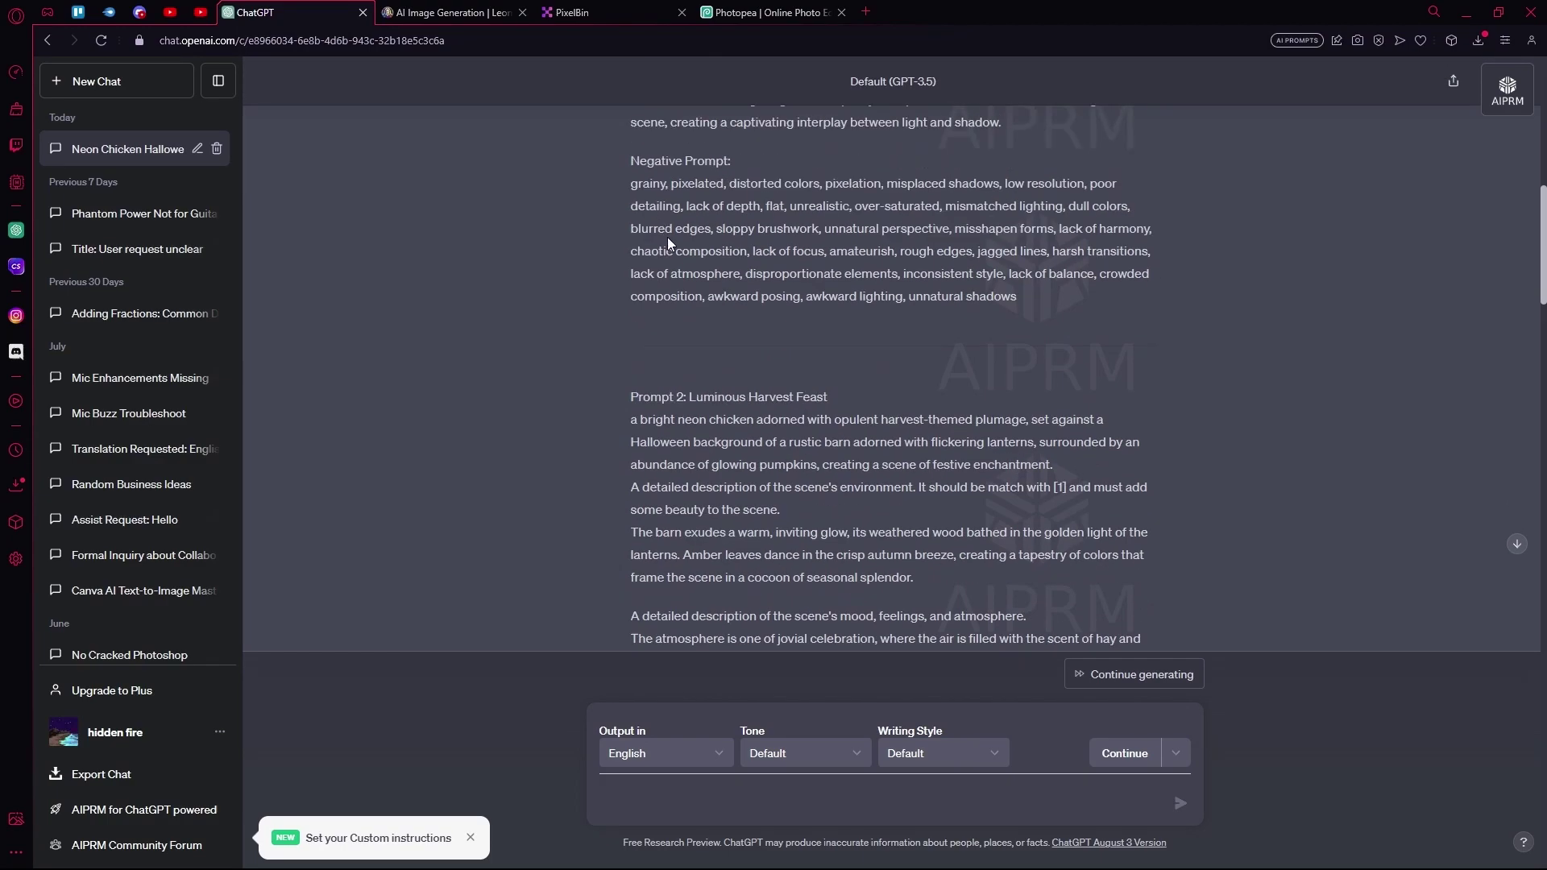
{"action": "scroll", "coordinate": [673, 241], "scroll_direction": "up", "scroll_amount": 3}
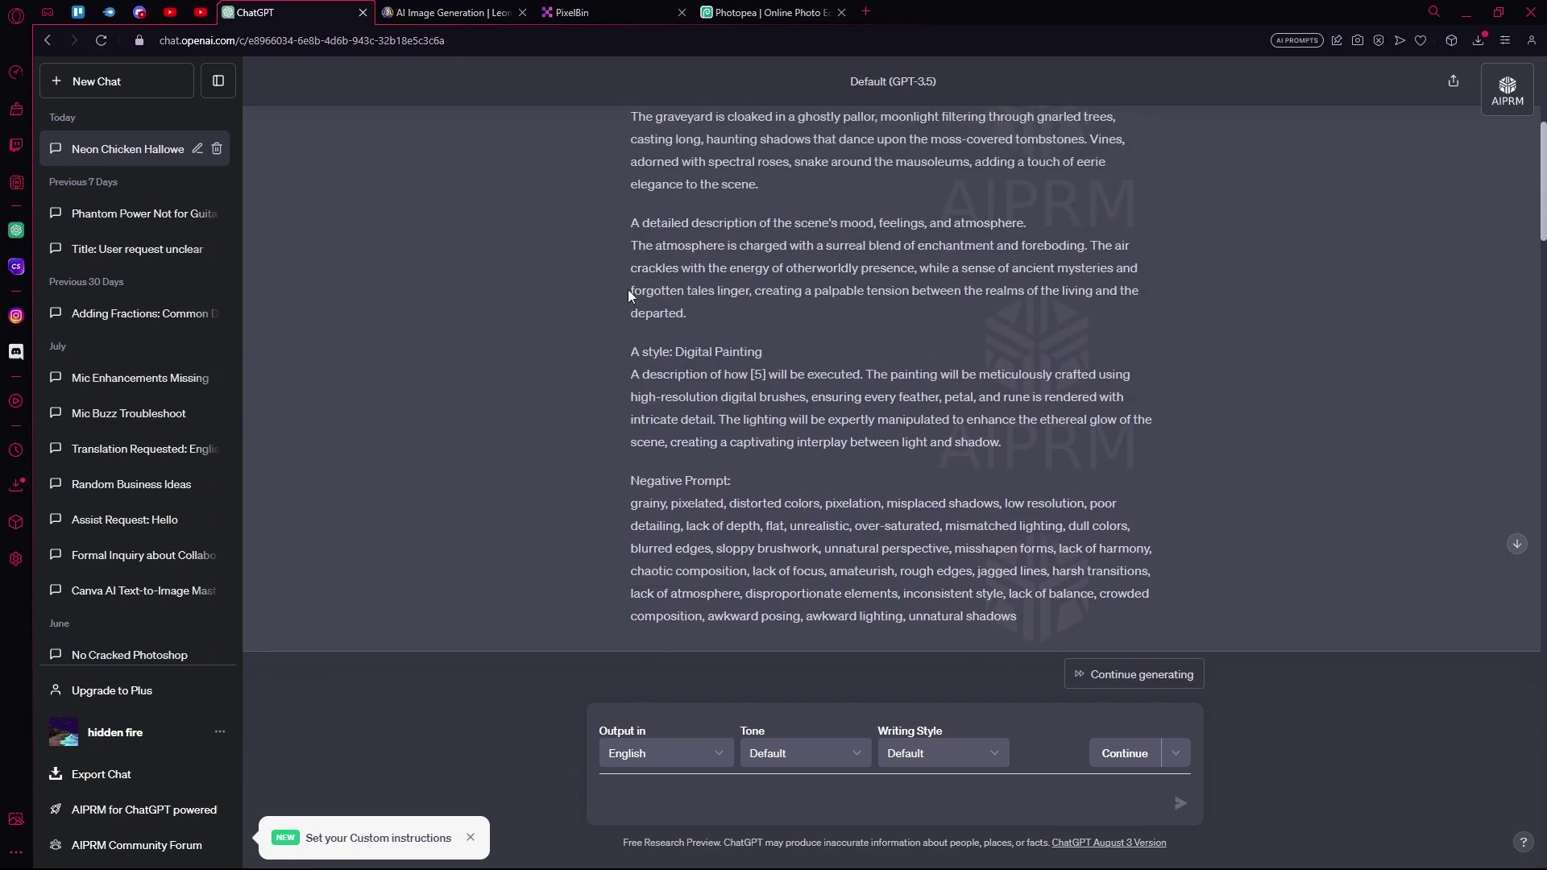
{"action": "scroll", "coordinate": [745, 326], "scroll_direction": "up", "scroll_amount": 2}
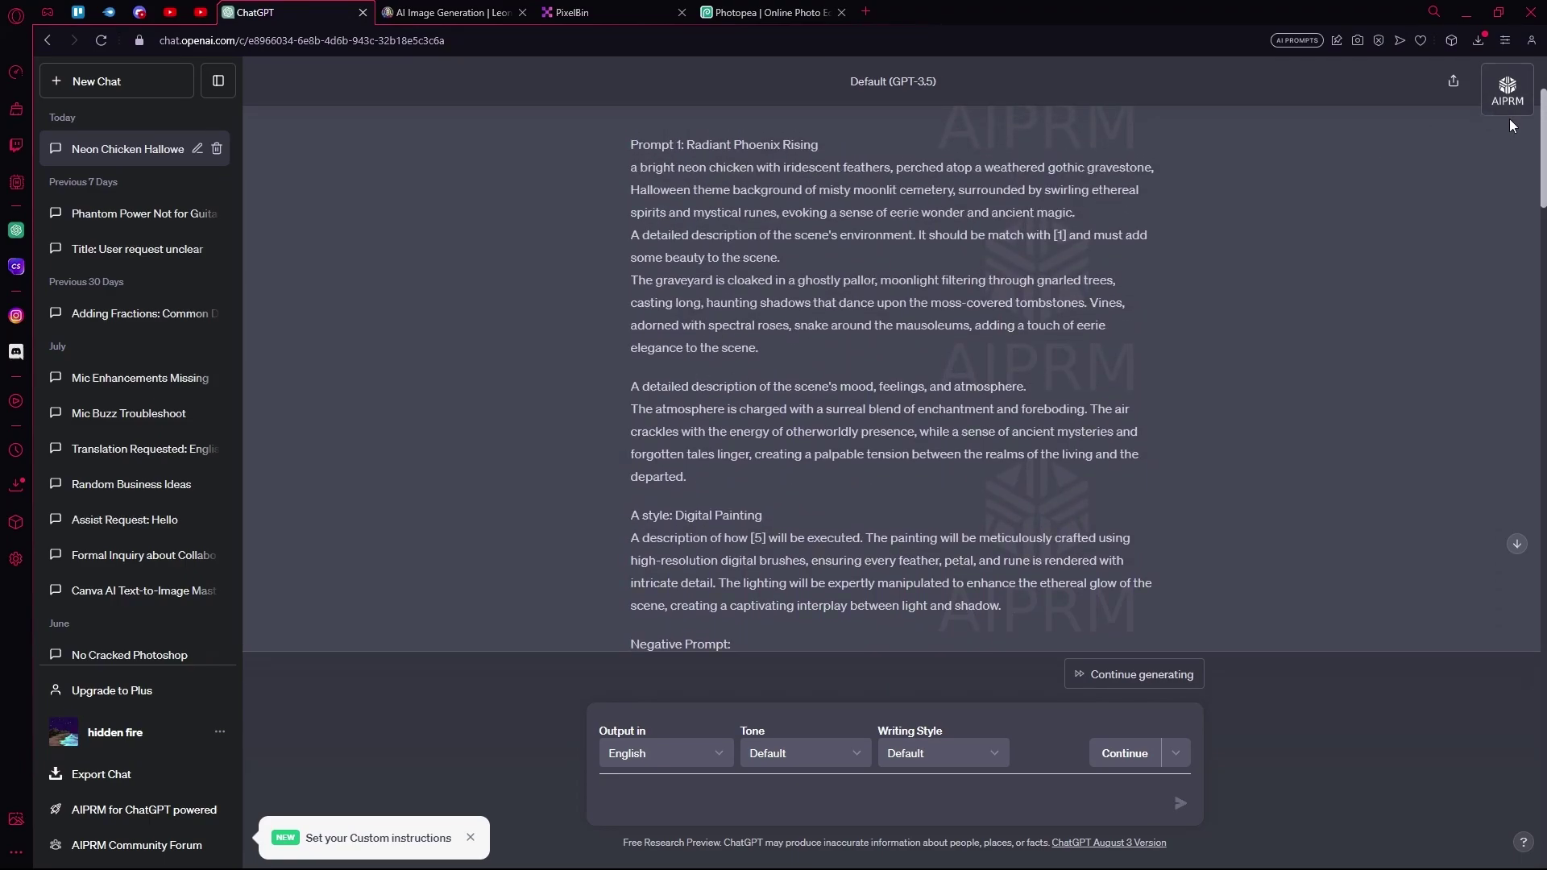
{"action": "scroll", "coordinate": [1492, 115], "scroll_direction": "up", "scroll_amount": 2}
{"action": "left_click_drag", "start_coordinate": [631, 328], "coordinate": [757, 509]}
{"action": "left_click", "coordinate": [699, 328]}
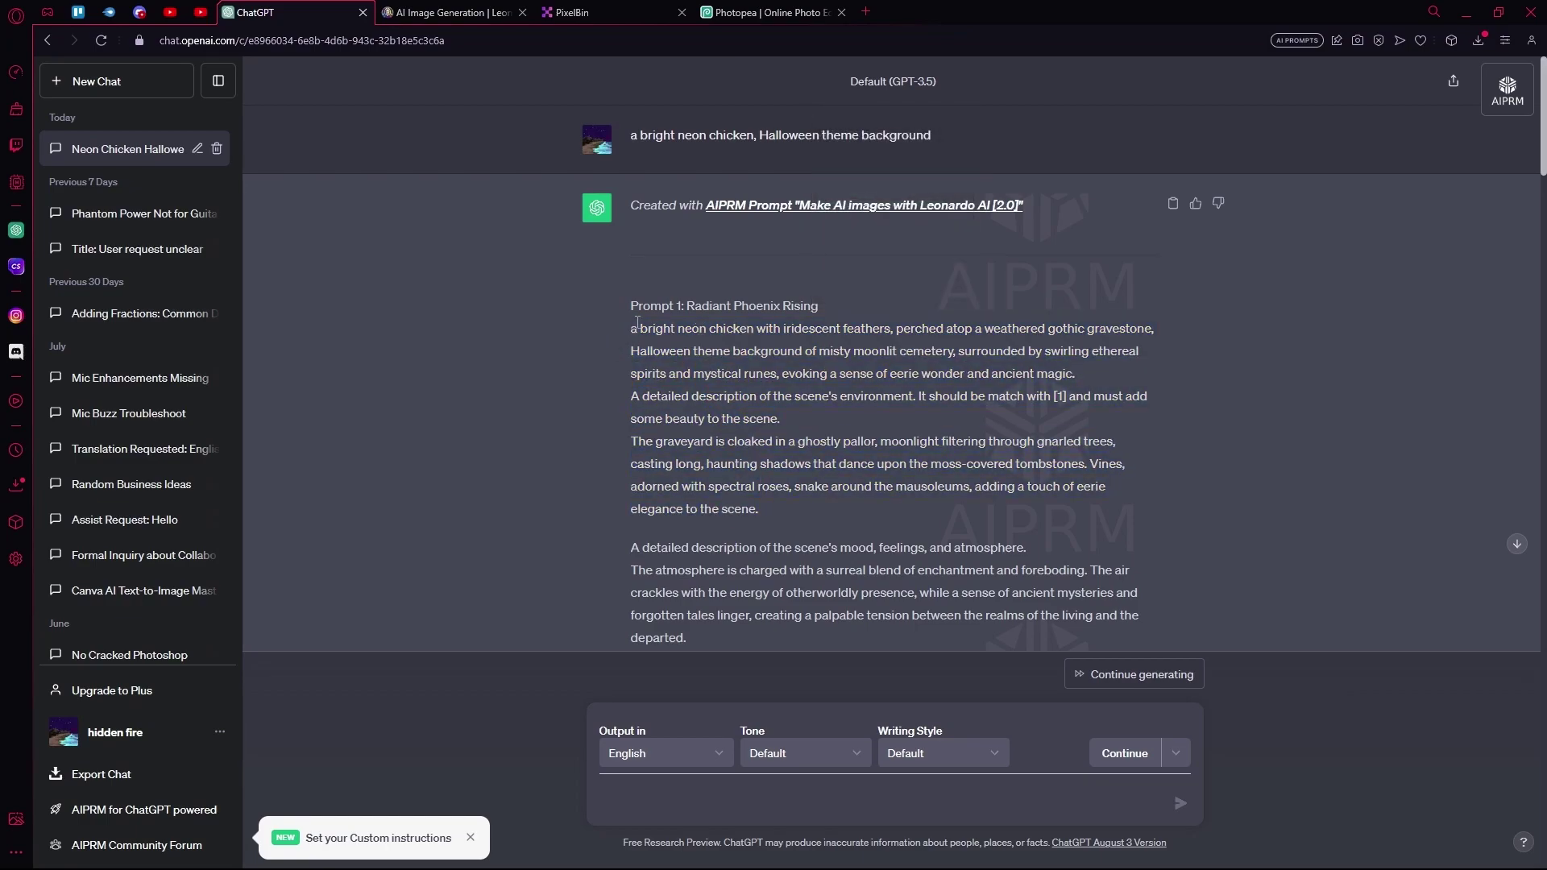
{"action": "left_click_drag", "start_coordinate": [631, 328], "coordinate": [758, 513]}
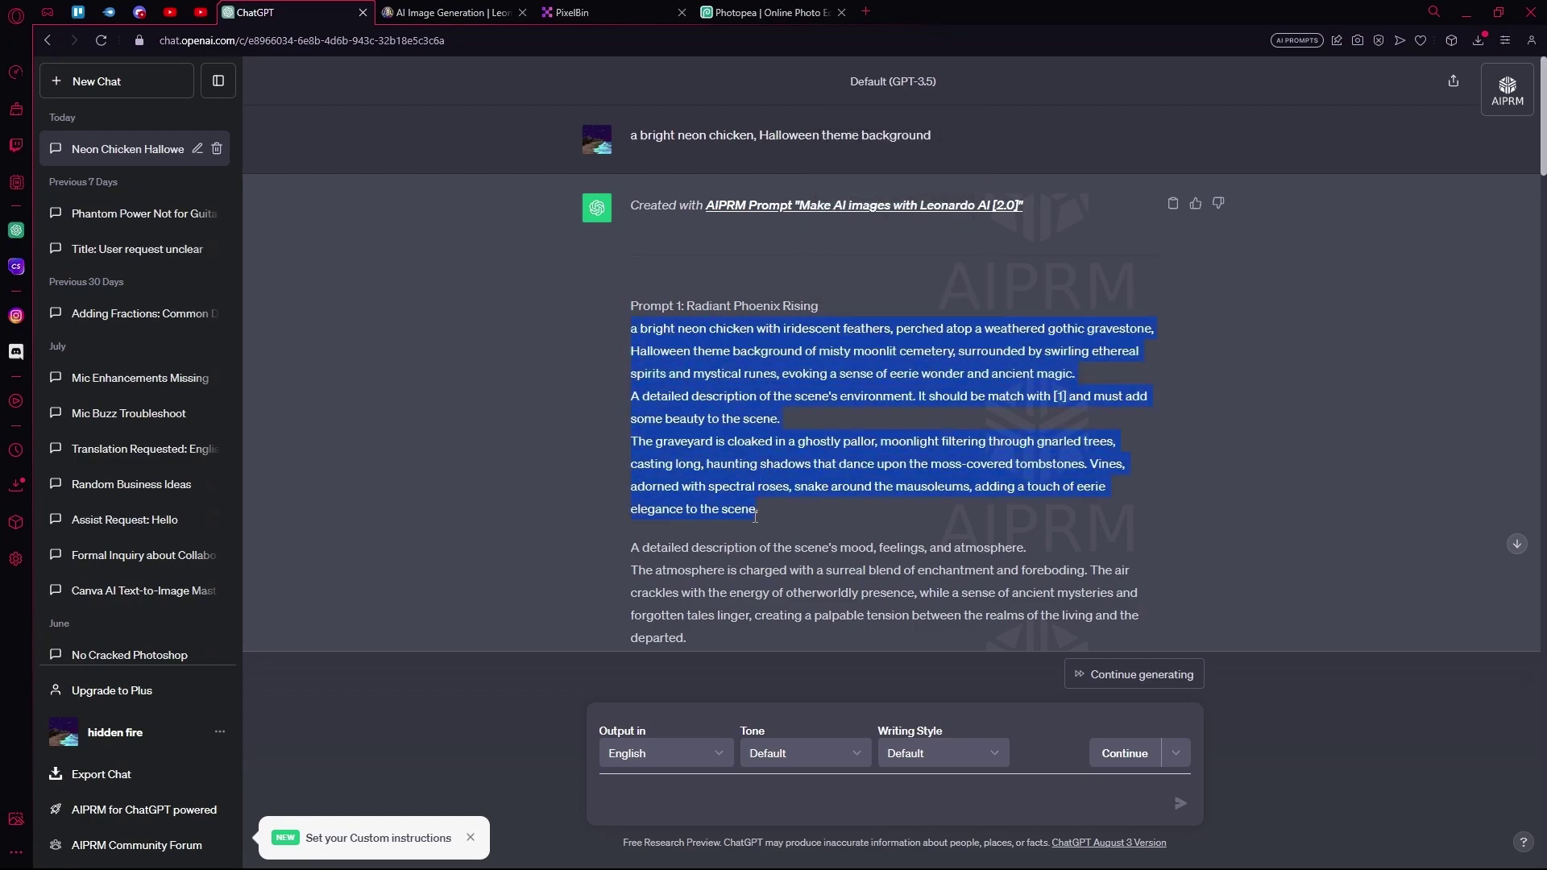
{"action": "scroll", "coordinate": [701, 442], "scroll_direction": "down", "scroll_amount": 1}
{"action": "left_click", "coordinate": [693, 434]}
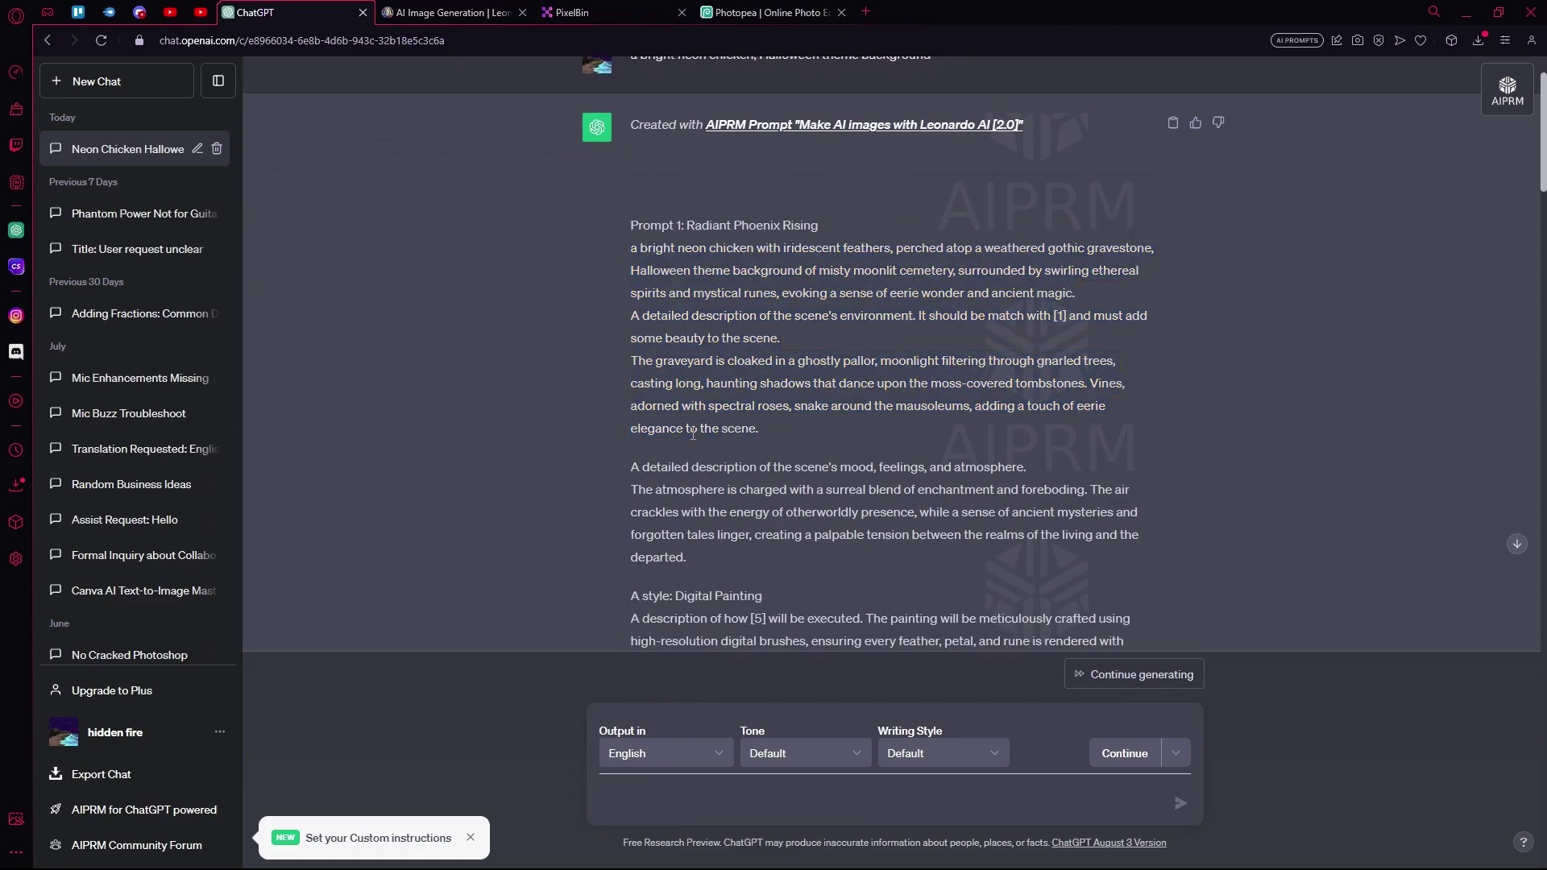
Check the Digital Painting description further down, then scroll back to Prompt 1
{"action": "scroll", "coordinate": [684, 445], "scroll_direction": "down", "scroll_amount": 1}
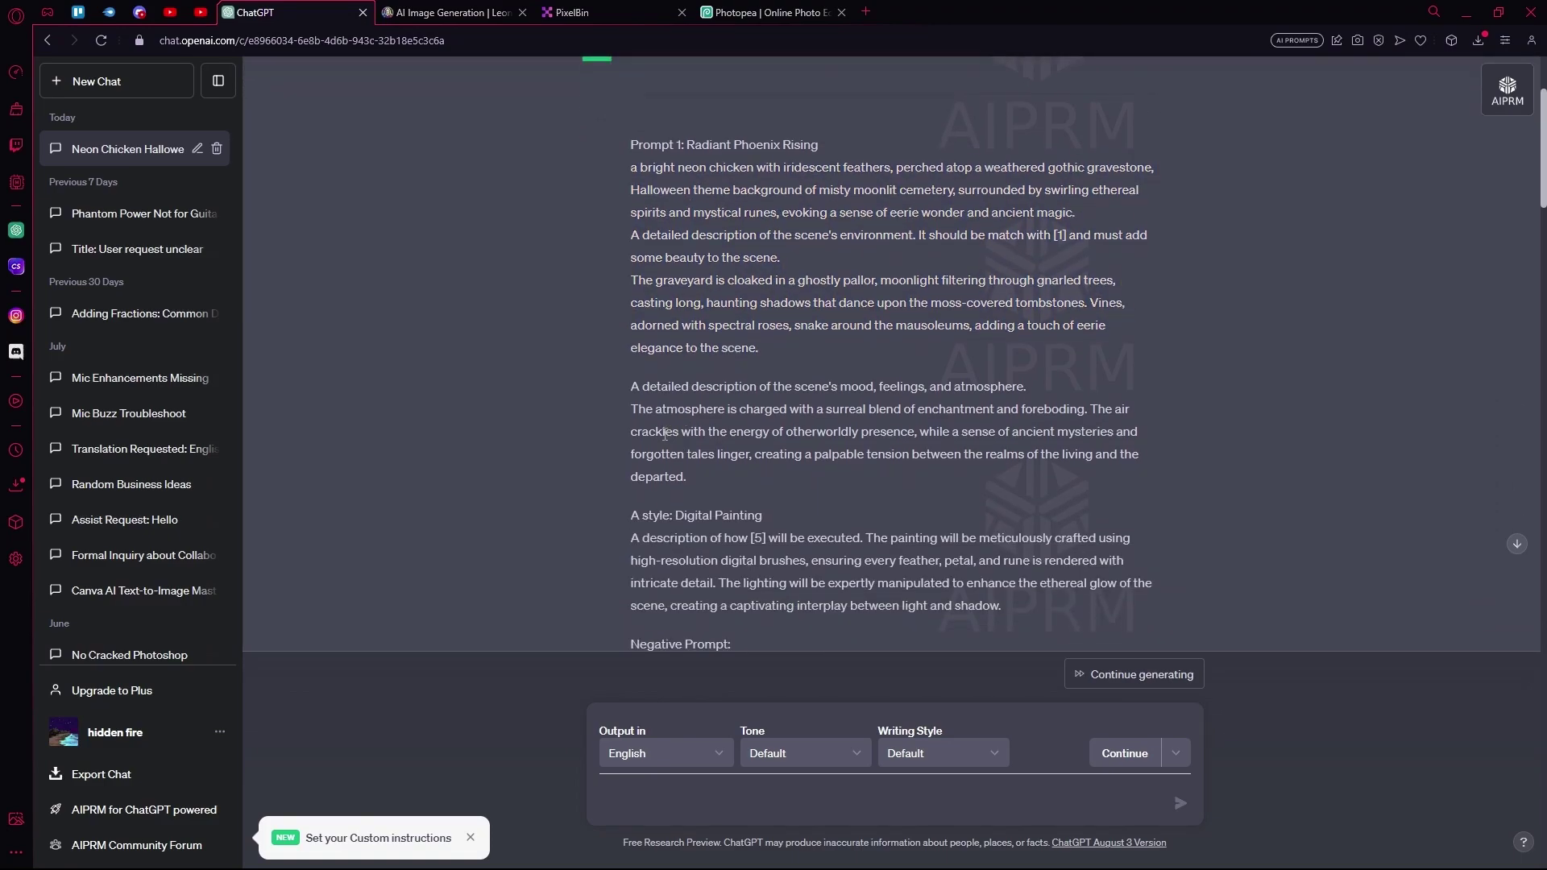
{"action": "scroll", "coordinate": [663, 435], "scroll_direction": "down", "scroll_amount": 4}
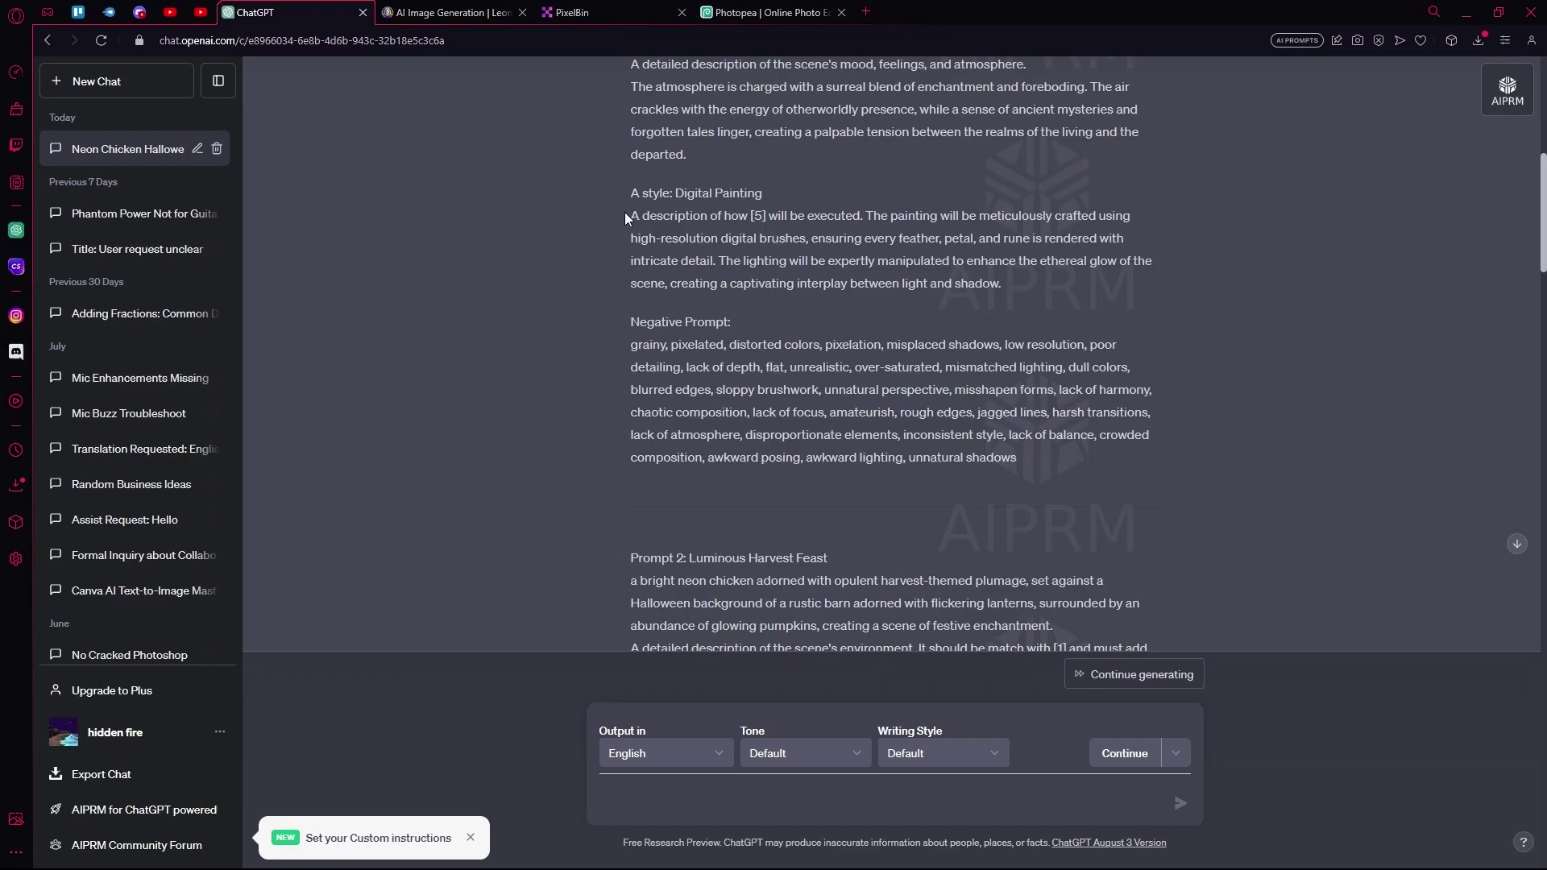
{"action": "left_click_drag", "start_coordinate": [627, 218], "coordinate": [840, 238]}
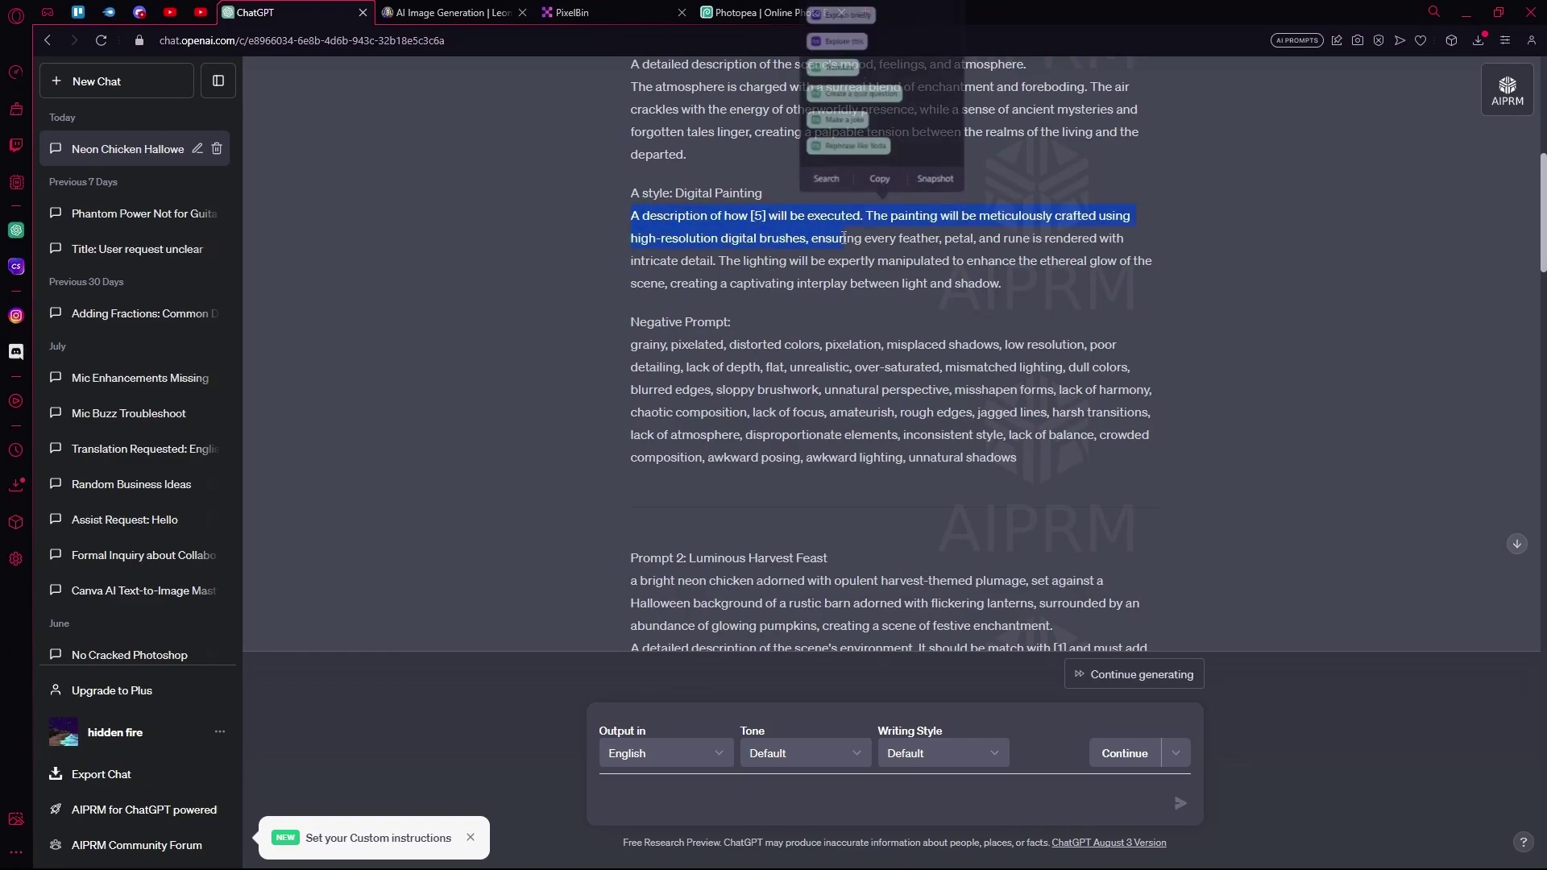
{"action": "left_click", "coordinate": [843, 240]}
{"action": "scroll", "coordinate": [843, 244], "scroll_direction": "up", "scroll_amount": 1}
{"action": "scroll", "coordinate": [844, 244], "scroll_direction": "up", "scroll_amount": 1}
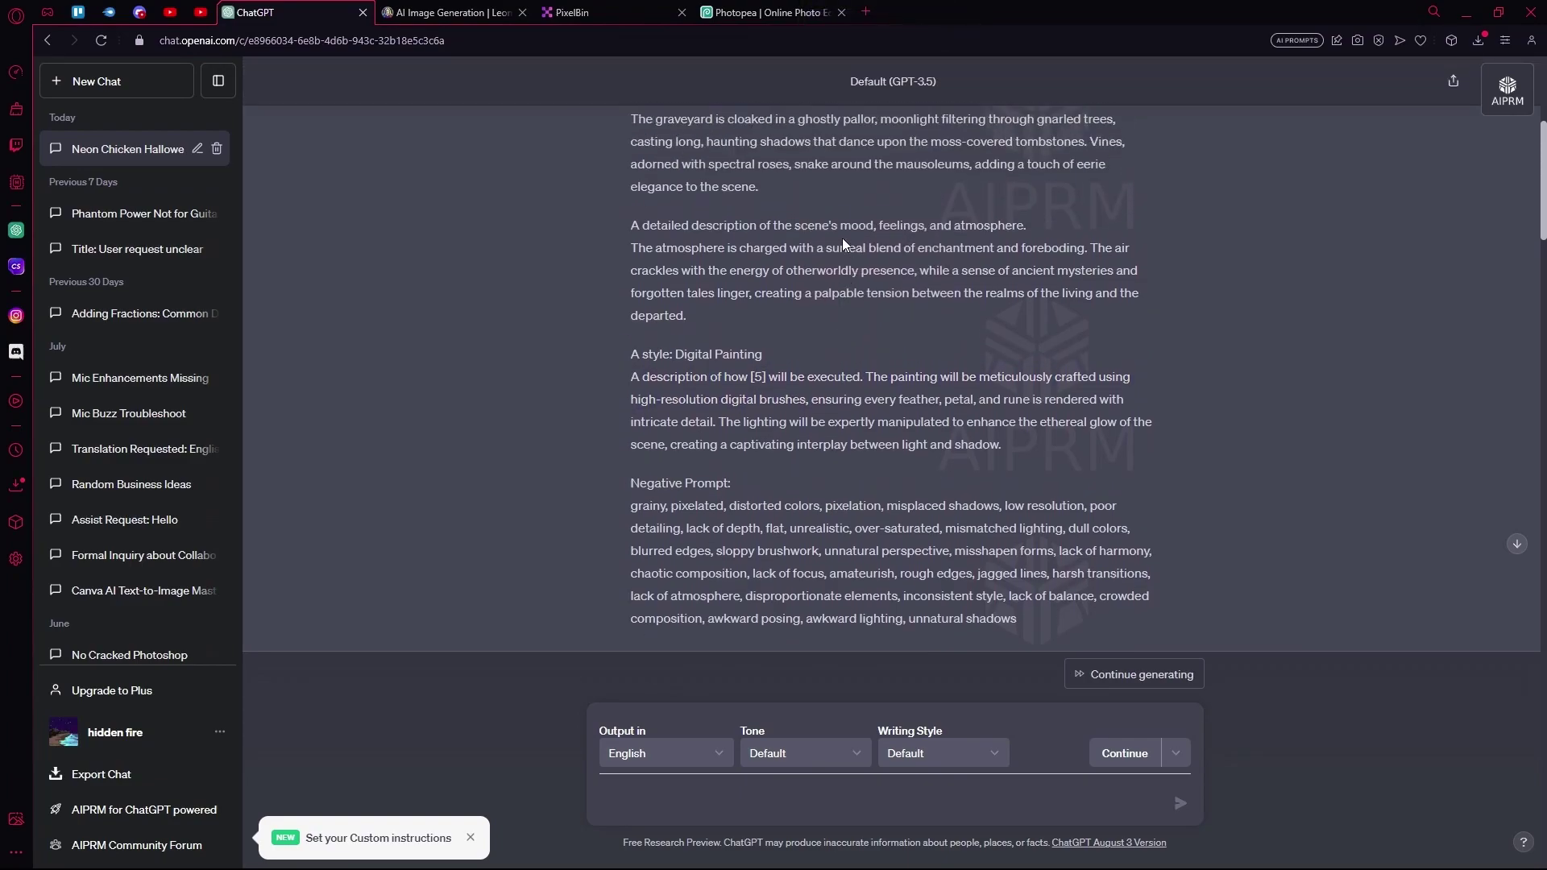
Copy Prompt 1's mood-and-atmosphere paragraph for use in Leonardo.Ai
{"action": "left_click_drag", "start_coordinate": [628, 226], "coordinate": [731, 311]}
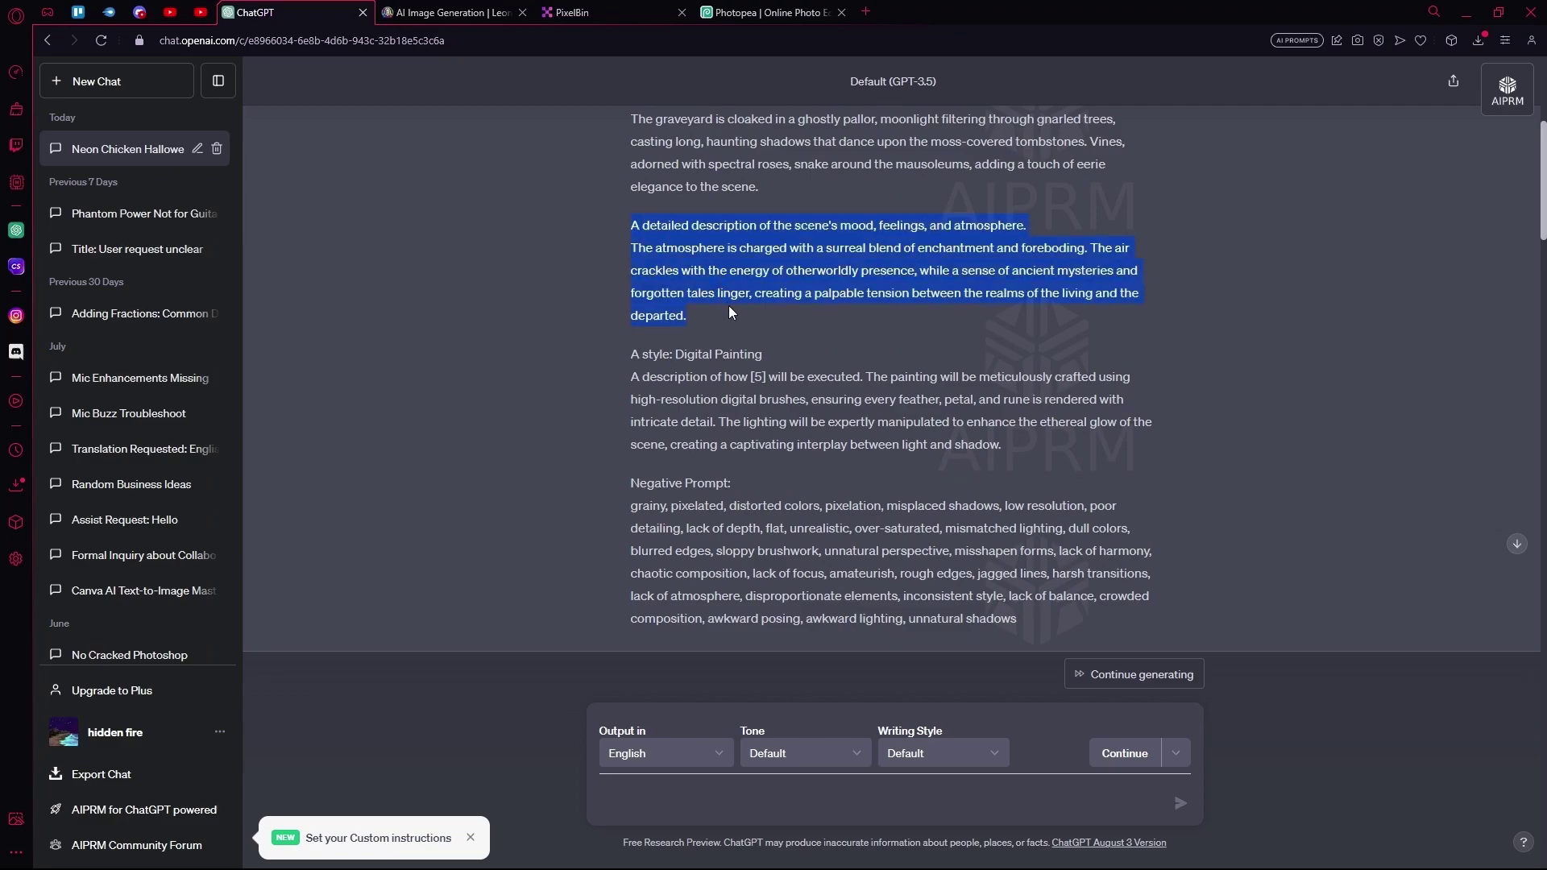
{"action": "right_click", "coordinate": [731, 312]}
{"action": "left_click", "coordinate": [798, 353]}
{"action": "left_click", "coordinate": [452, 12]}
Paste the atmosphere paragraph as Leonardo's prompt and enable the negative prompt
{"action": "left_click", "coordinate": [518, 142]}
{"action": "key", "text": "ctrl+v"}
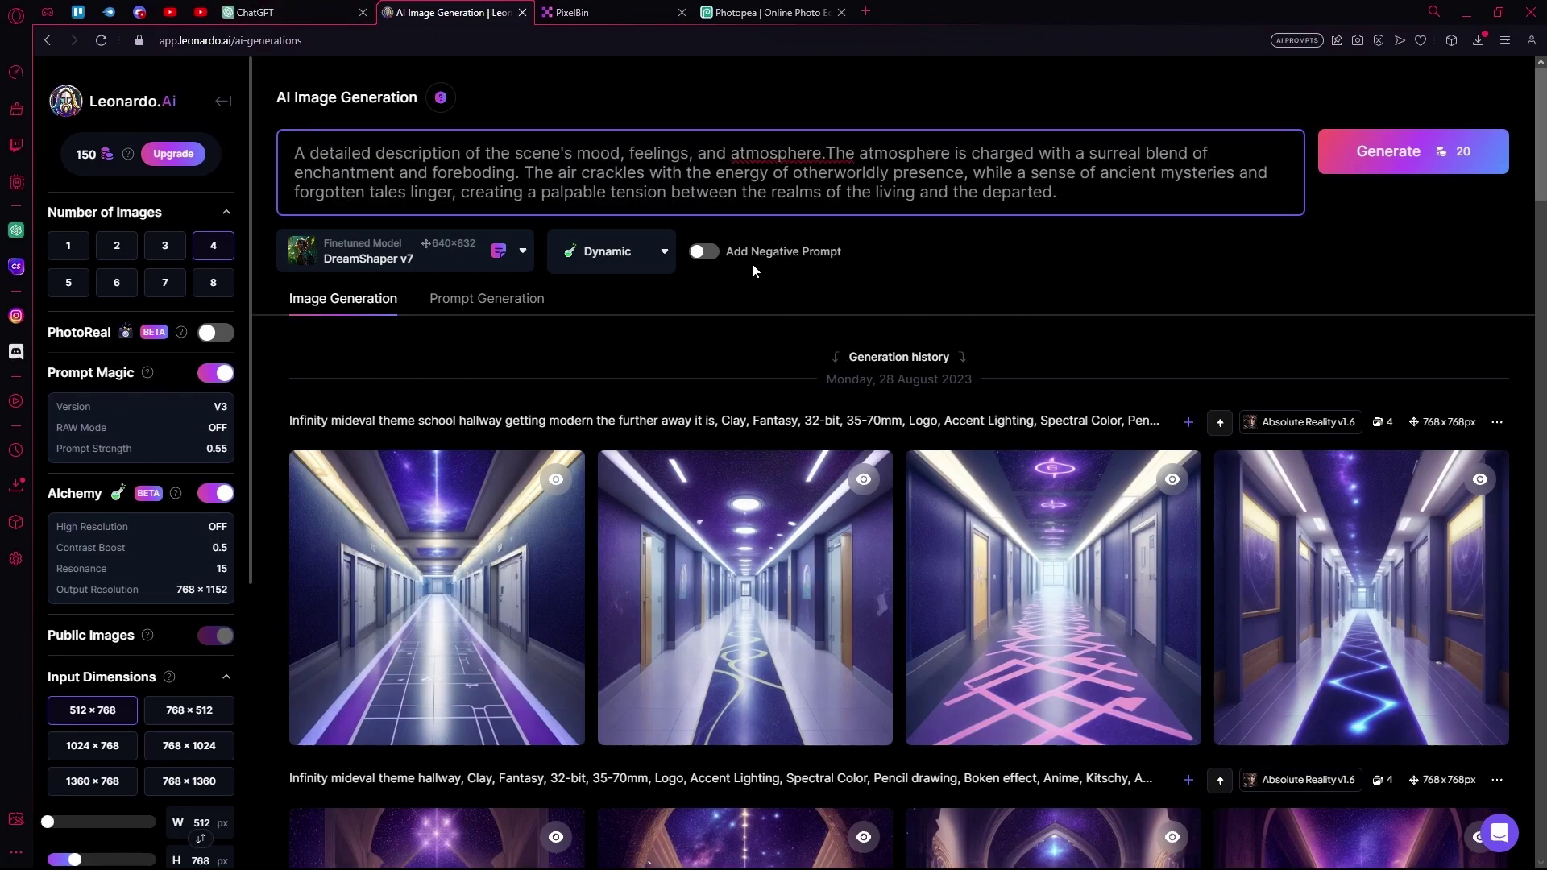
{"action": "left_click", "coordinate": [706, 251]}
Paste Prompt 1's negative prompt list from ChatGPT into the negative prompt box
{"action": "left_click", "coordinate": [316, 11]}
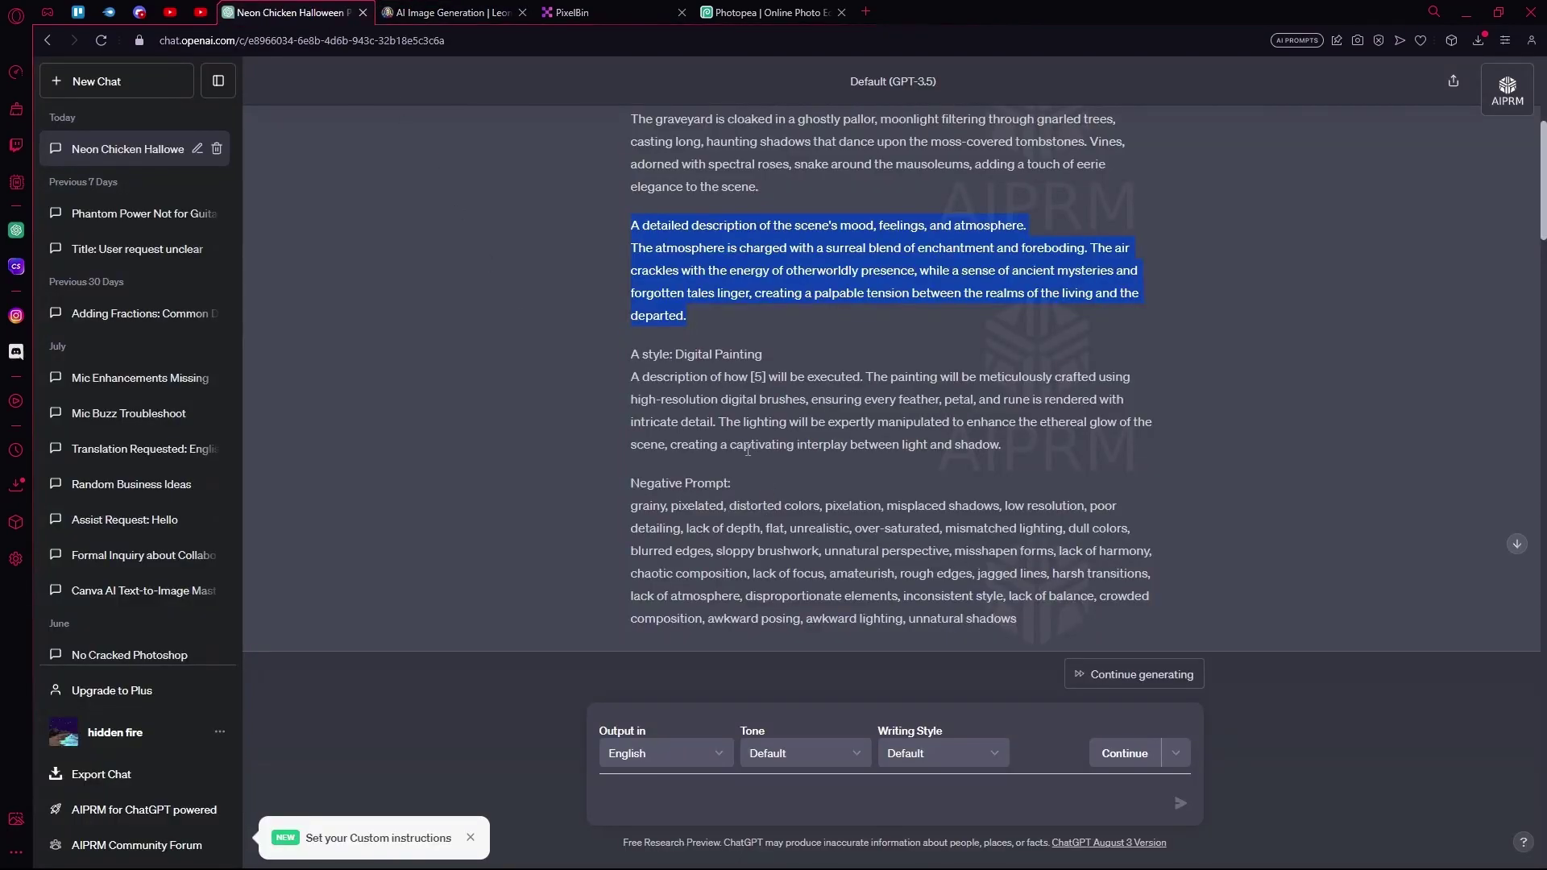
{"action": "scroll", "coordinate": [748, 450], "scroll_direction": "down", "scroll_amount": 2}
{"action": "left_click_drag", "start_coordinate": [633, 347], "coordinate": [1013, 465]}
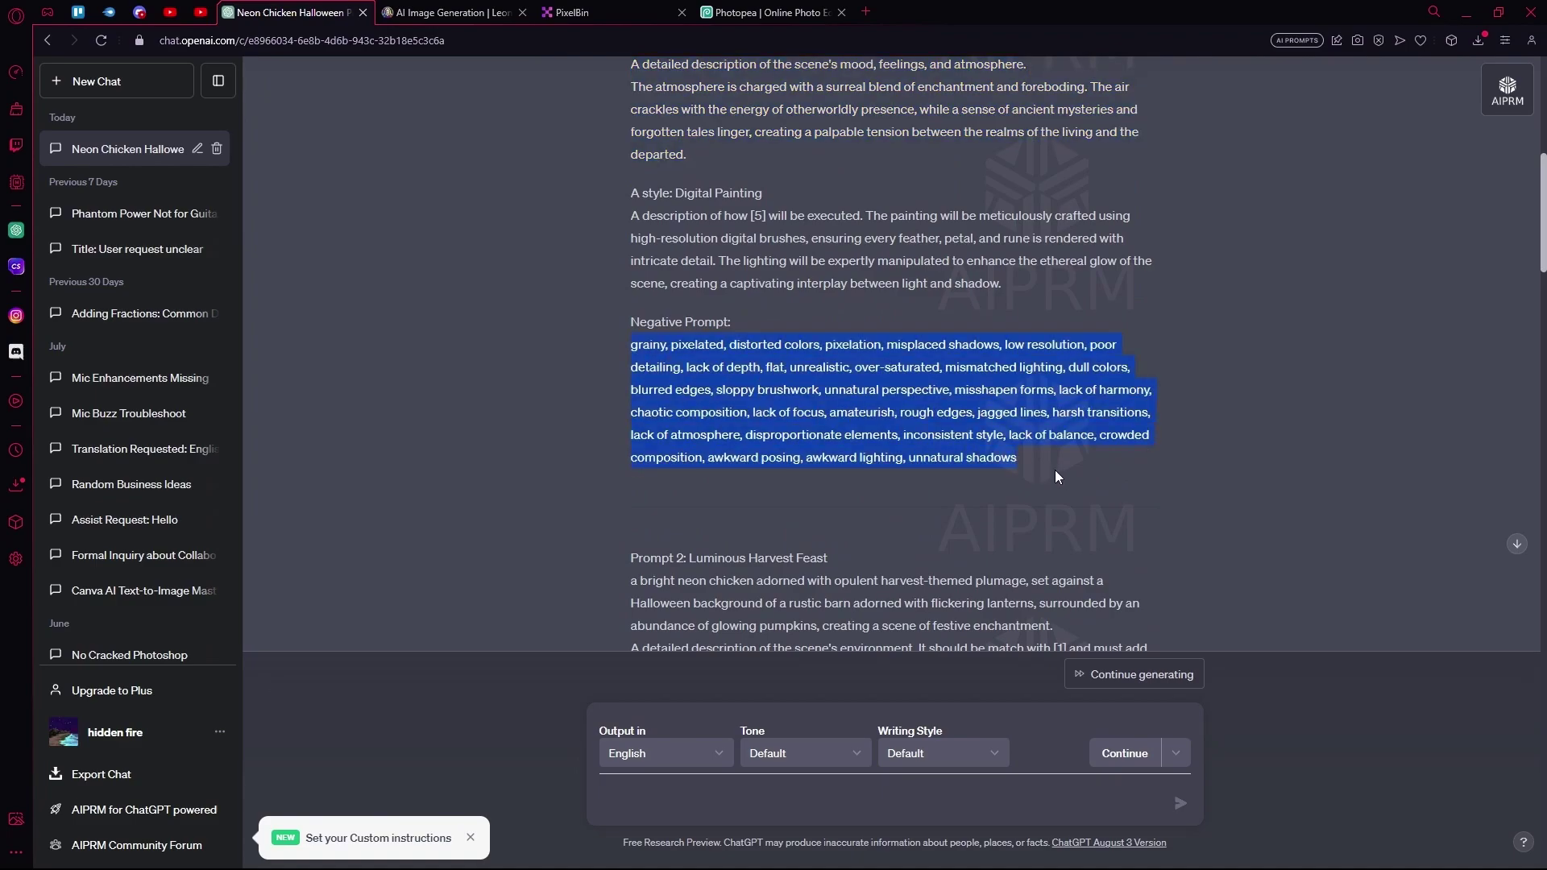
{"action": "left_click", "coordinate": [384, 9]}
{"action": "left_click", "coordinate": [447, 267]}
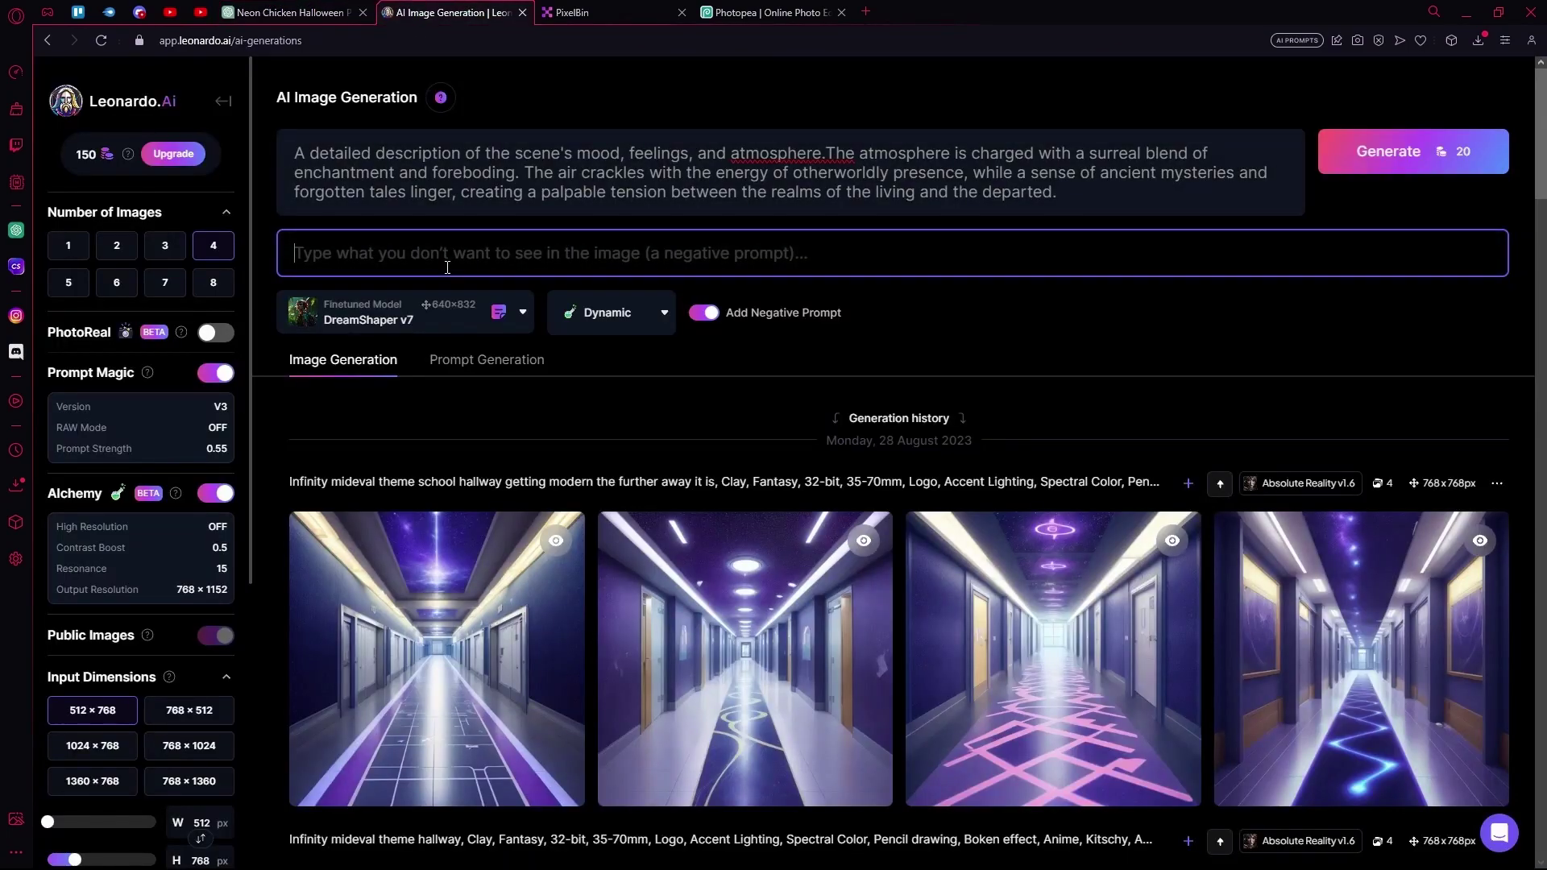
{"action": "key", "text": "ctrl+v"}
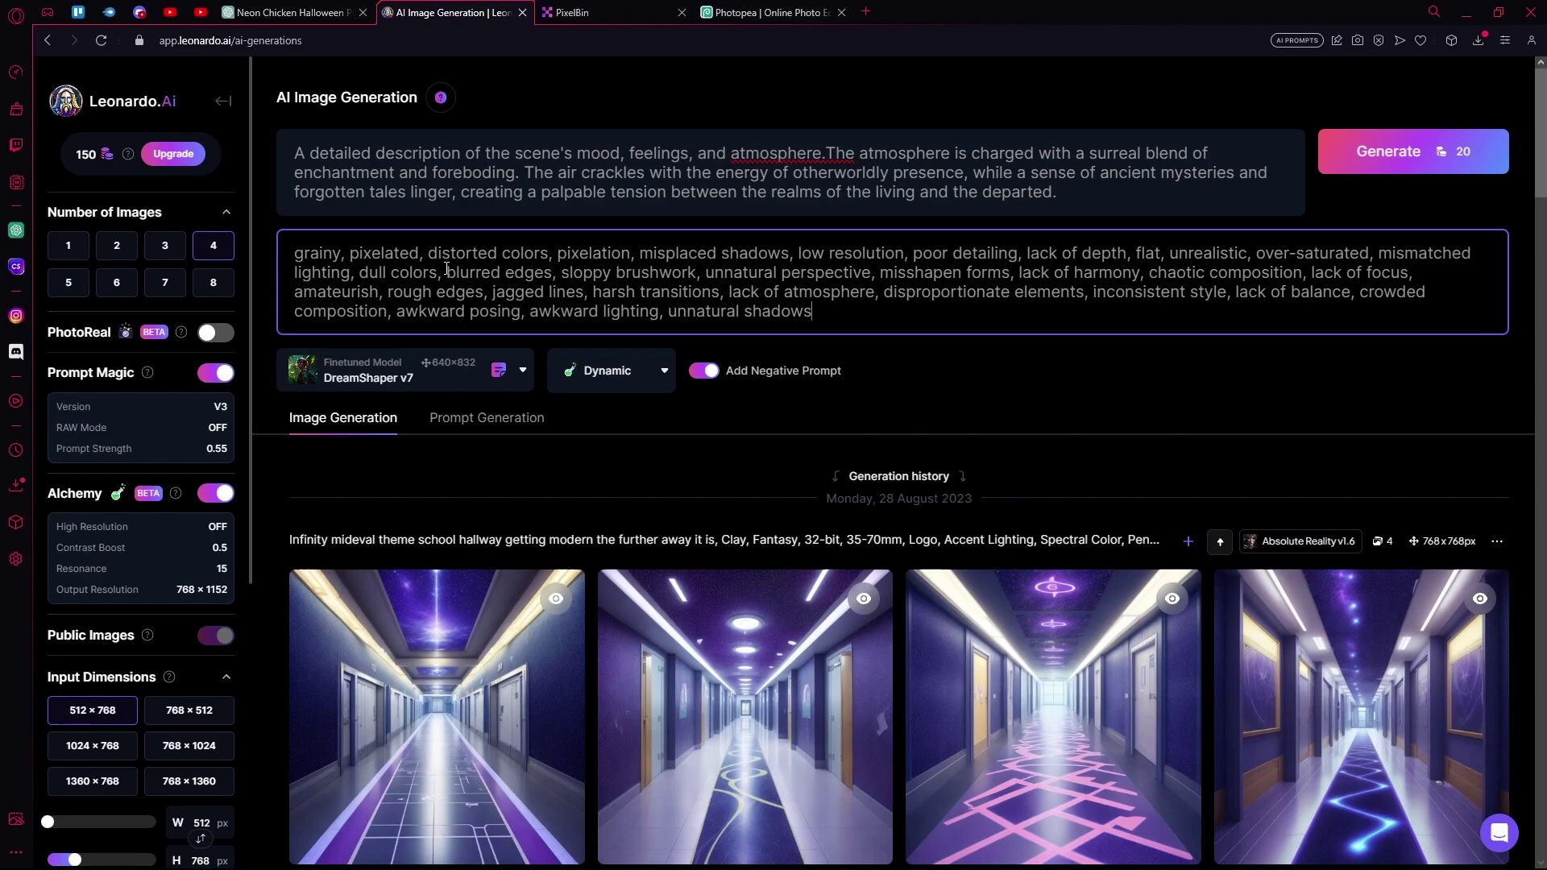
Generate four images, then empty both the negative and main prompt boxes
{"action": "left_click", "coordinate": [1393, 163]}
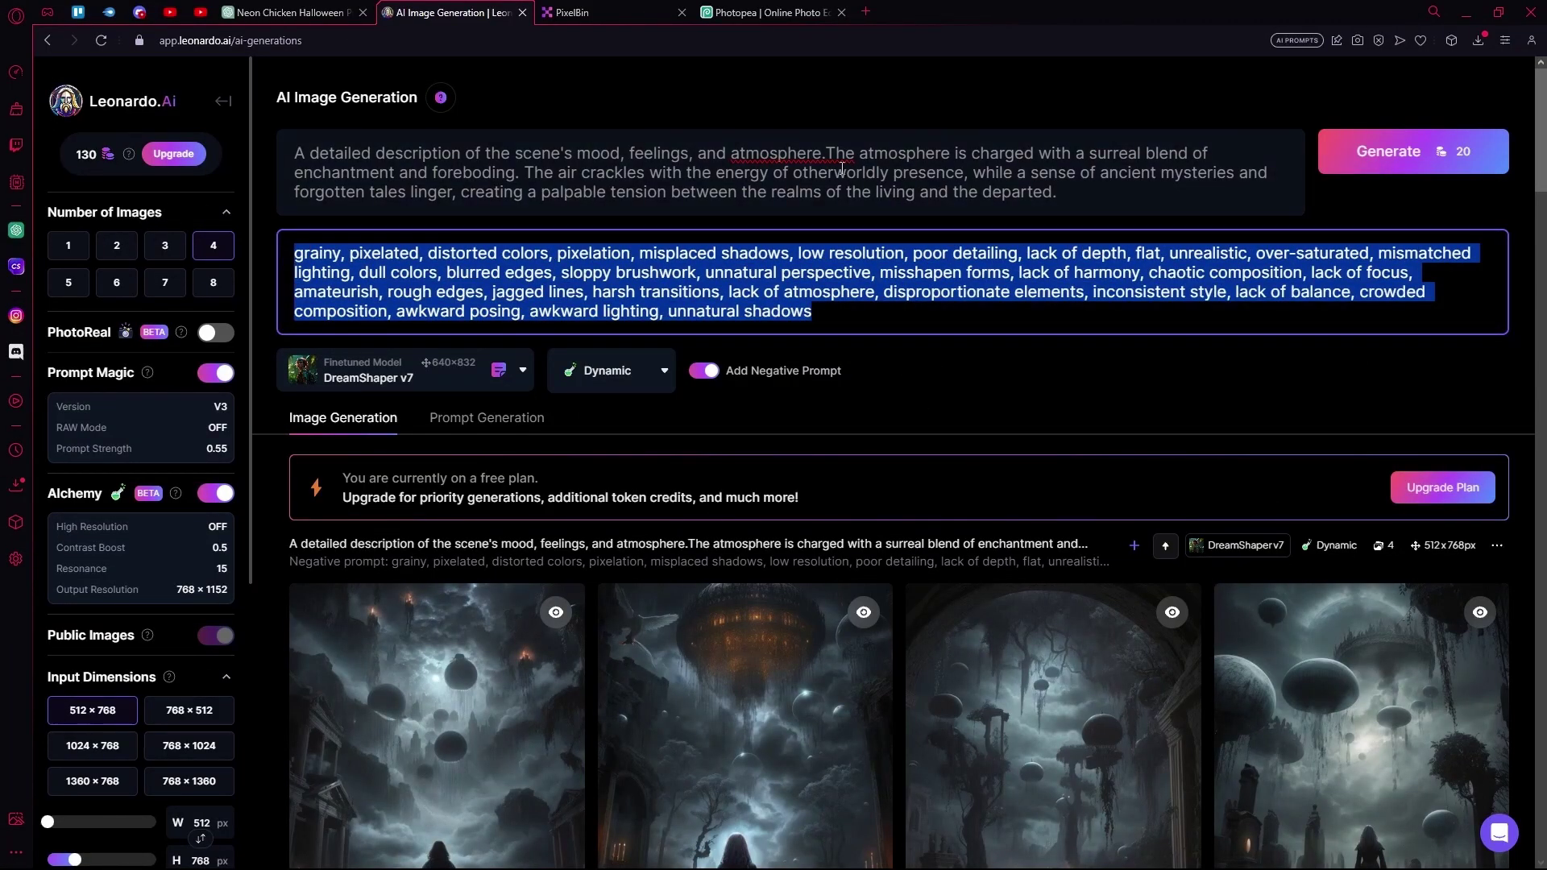
{"action": "key", "text": "BackSpace"}
{"action": "triple_click", "coordinate": [1071, 199]}
{"action": "key", "text": "BackSpace"}
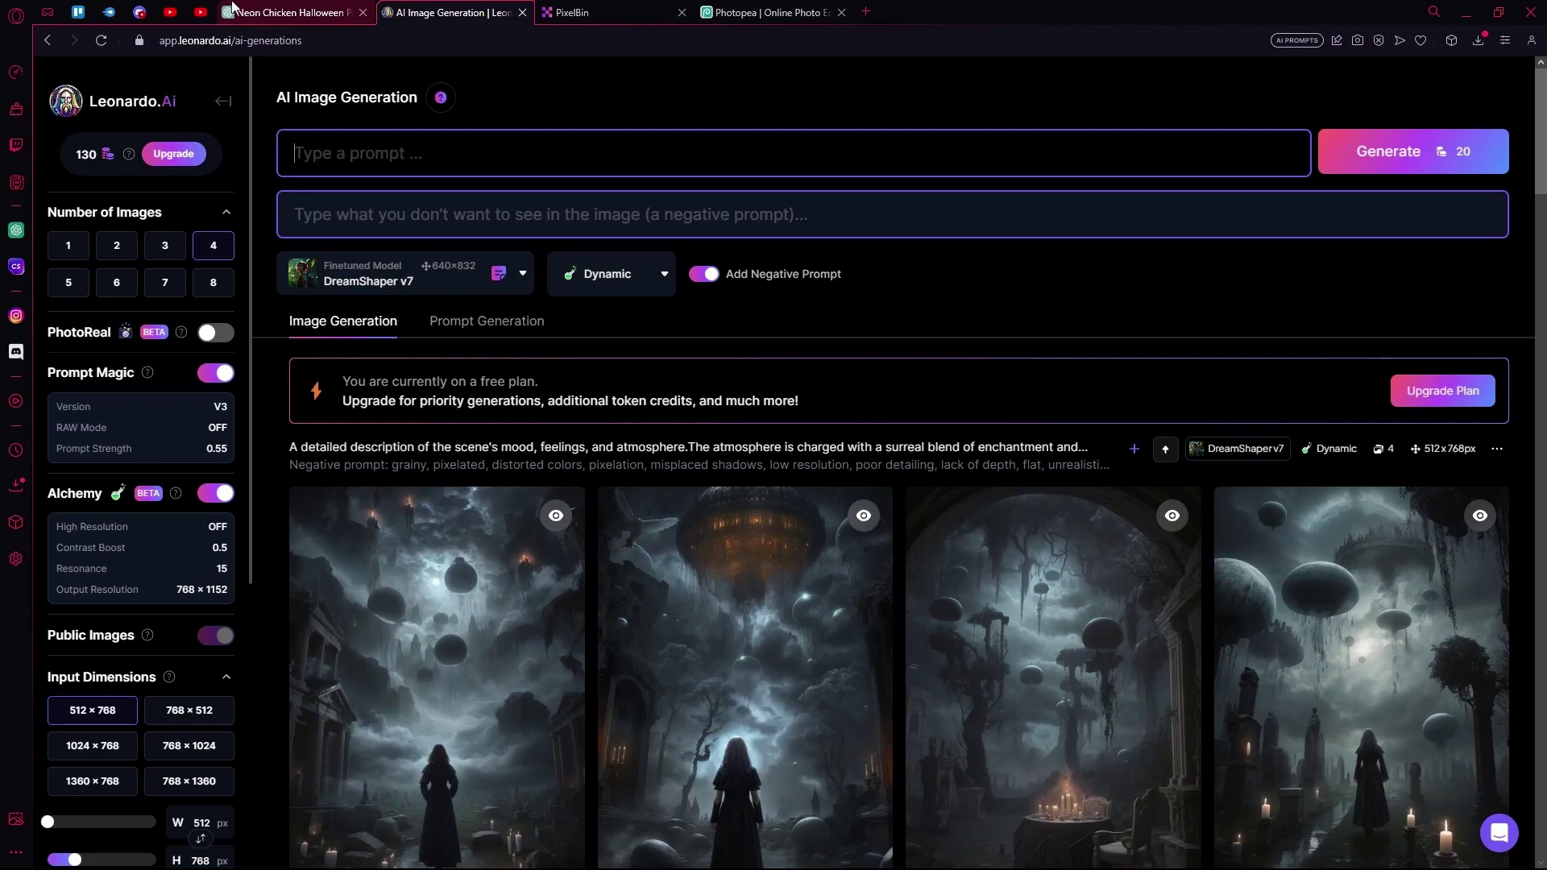
Paste Prompt 2's 'Luminous Harvest Feast' description into Leonardo's image prompt box
{"action": "left_click", "coordinate": [290, 12]}
{"action": "scroll", "coordinate": [802, 384], "scroll_direction": "down", "scroll_amount": 5}
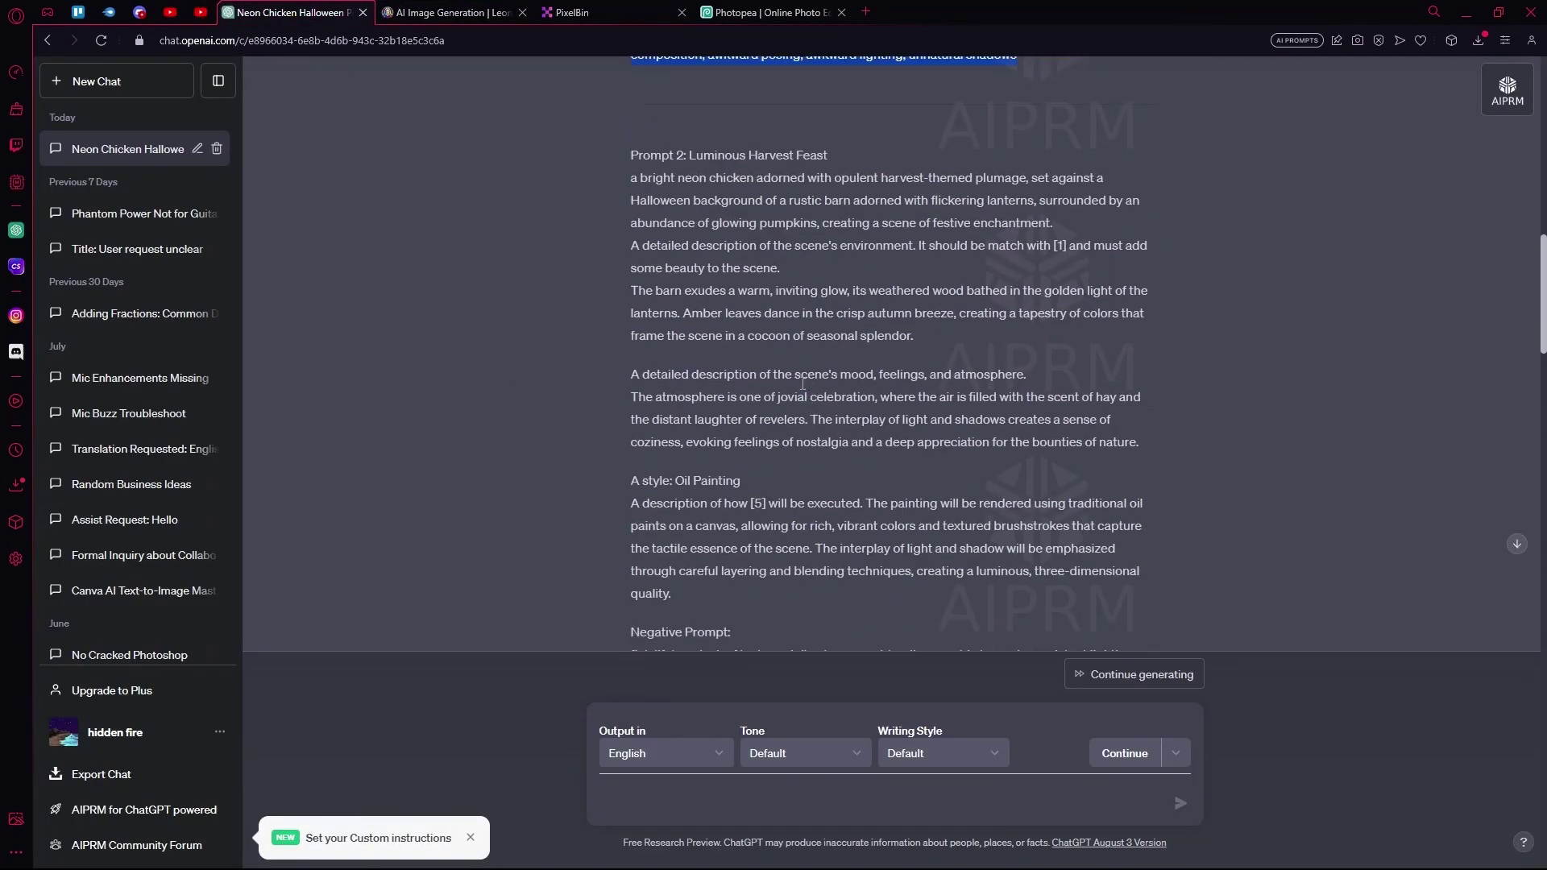
{"action": "left_click_drag", "start_coordinate": [629, 177], "coordinate": [930, 339]}
{"action": "right_click", "coordinate": [931, 333]}
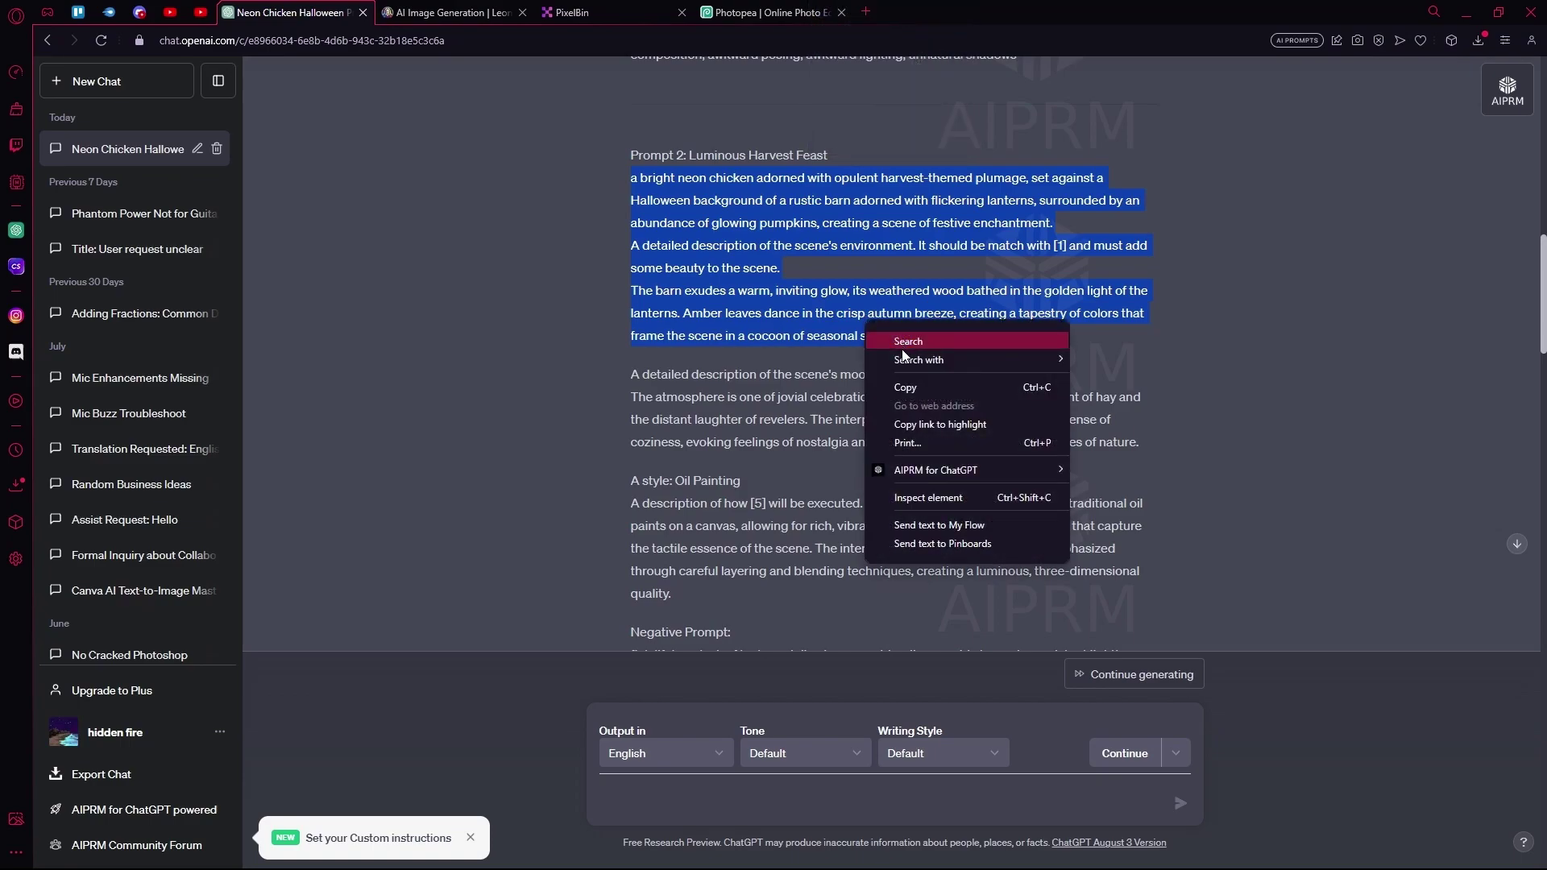
{"action": "left_click", "coordinate": [911, 384]}
{"action": "left_click", "coordinate": [435, 8]}
{"action": "left_click", "coordinate": [594, 155]}
{"action": "key", "text": "ctrl+v"}
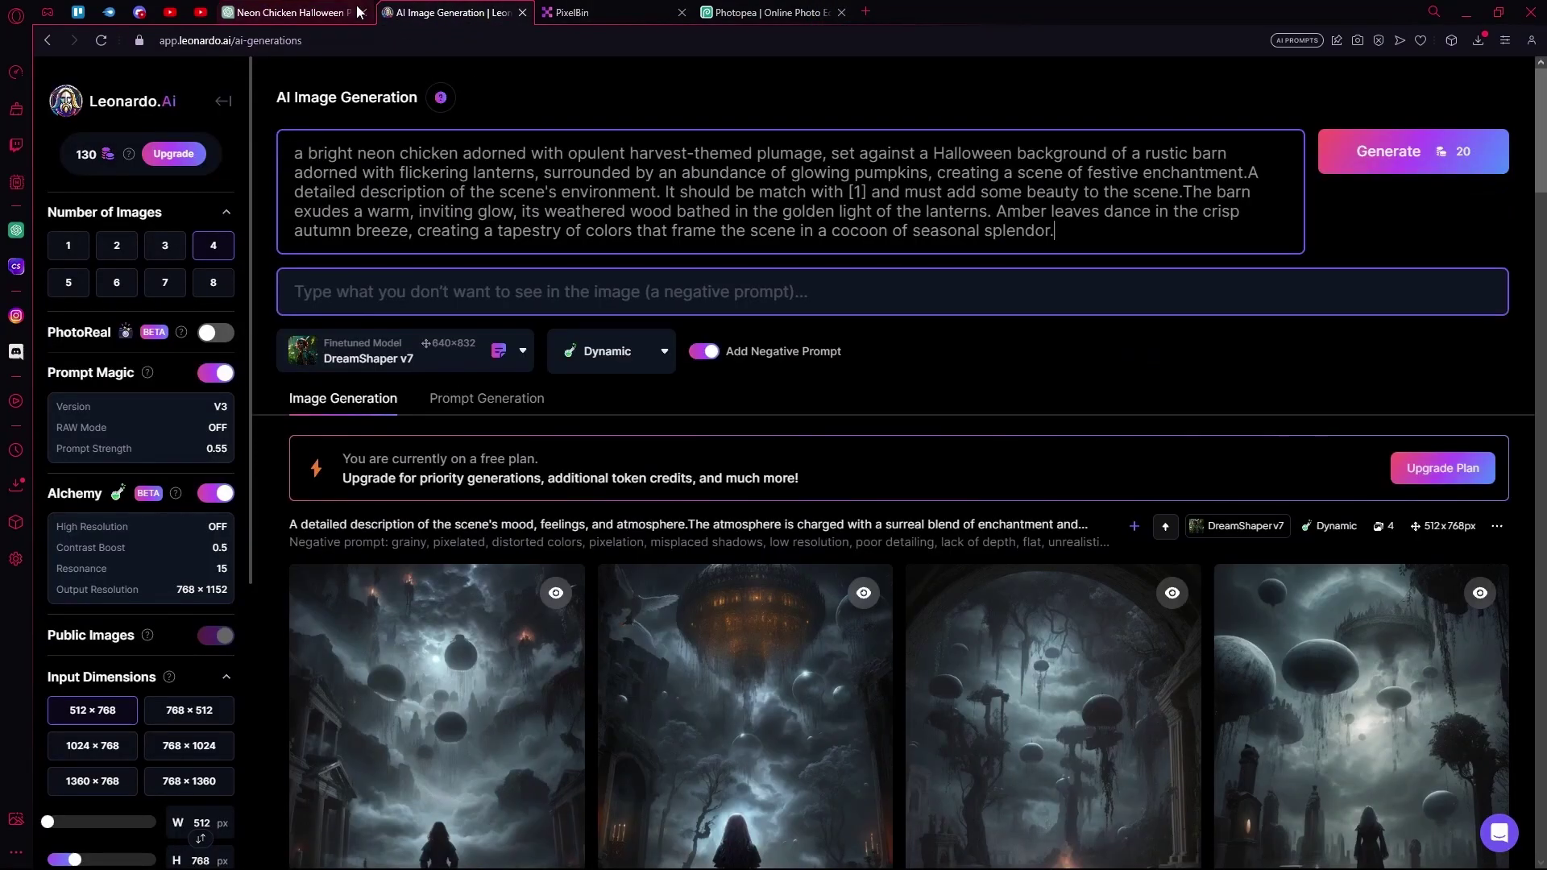
Add Prompt 2's negative prompt list and generate four new images
{"action": "left_click", "coordinate": [286, 12]}
{"action": "scroll", "coordinate": [786, 436], "scroll_direction": "down", "scroll_amount": 5}
{"action": "scroll", "coordinate": [785, 436], "scroll_direction": "down", "scroll_amount": 1}
{"action": "left_click_drag", "start_coordinate": [629, 413], "coordinate": [887, 546]}
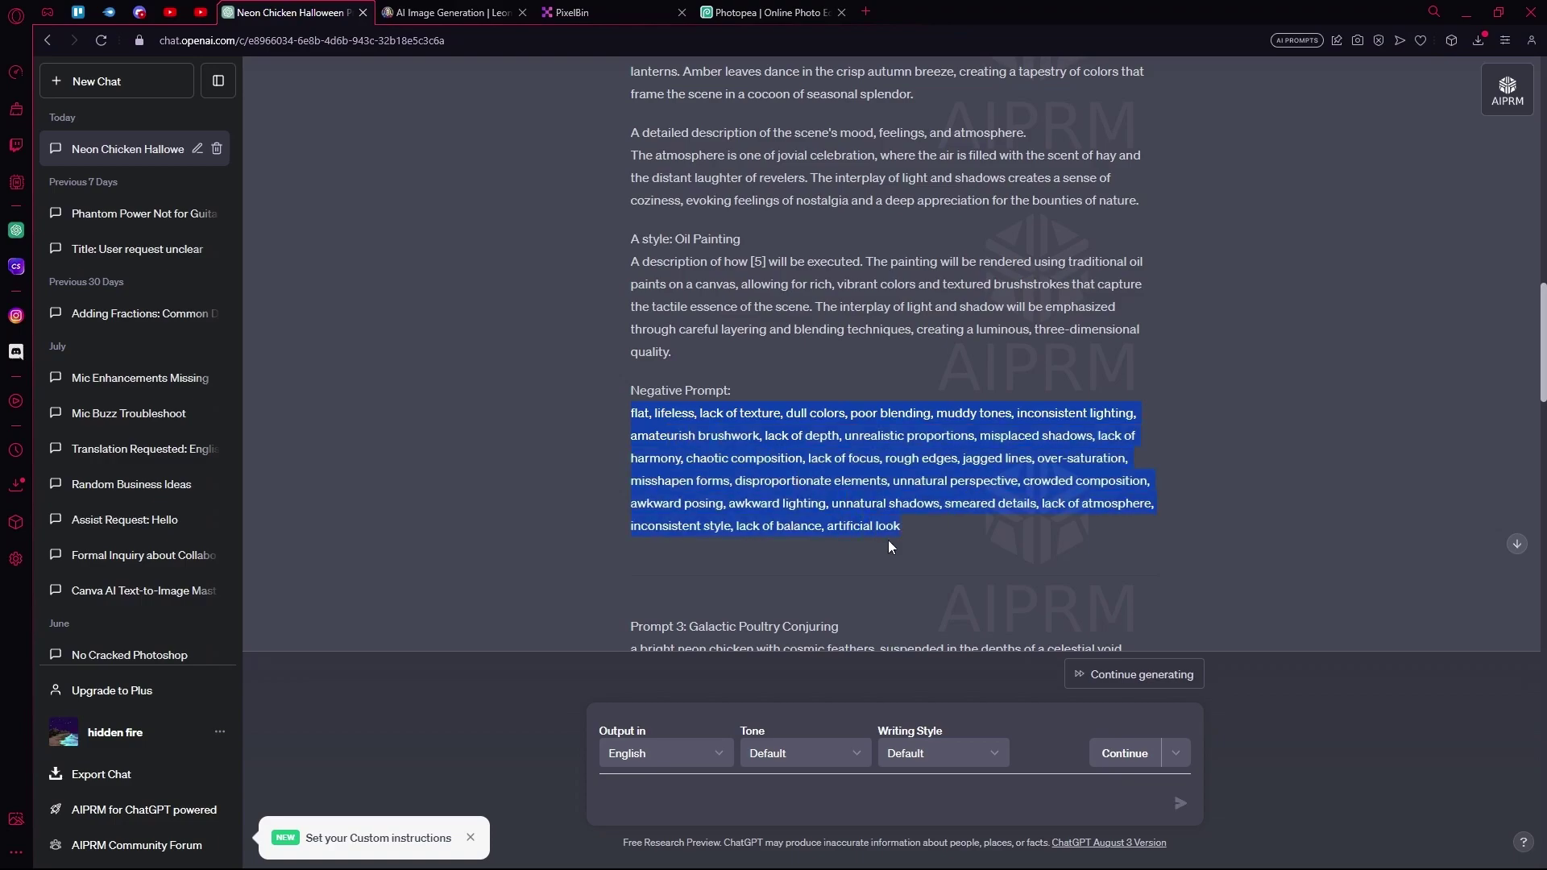
{"action": "left_click", "coordinate": [435, 12]}
{"action": "key", "text": "ctrl+v"}
{"action": "left_click", "coordinate": [1390, 157]}
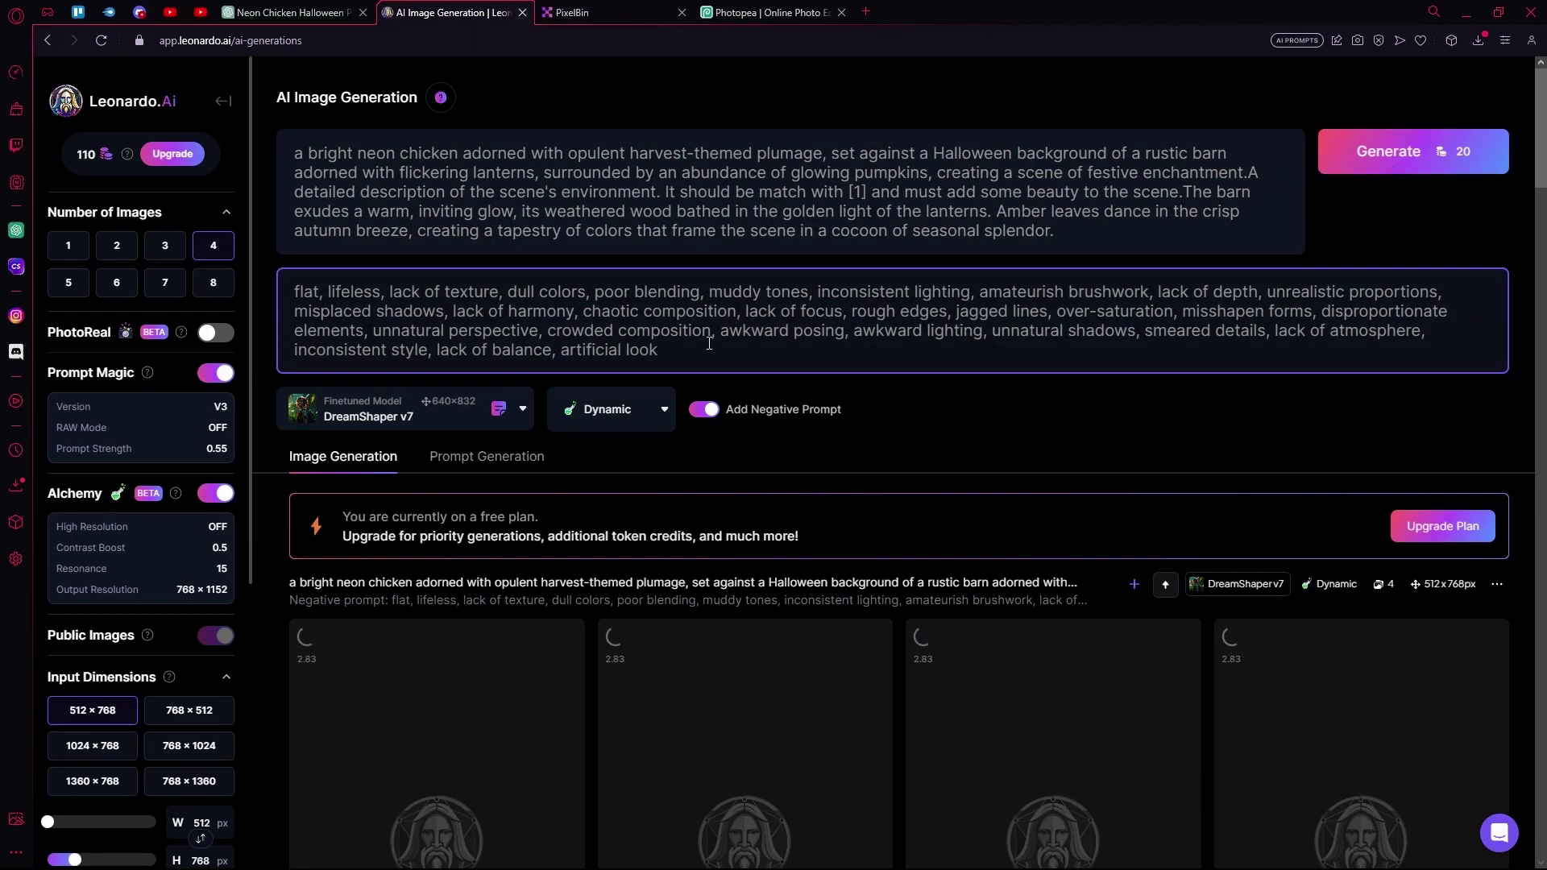
Switch on Tiling in the left sidebar and review the new neon chicken images
{"action": "scroll", "coordinate": [172, 520], "scroll_direction": "down", "scroll_amount": 5}
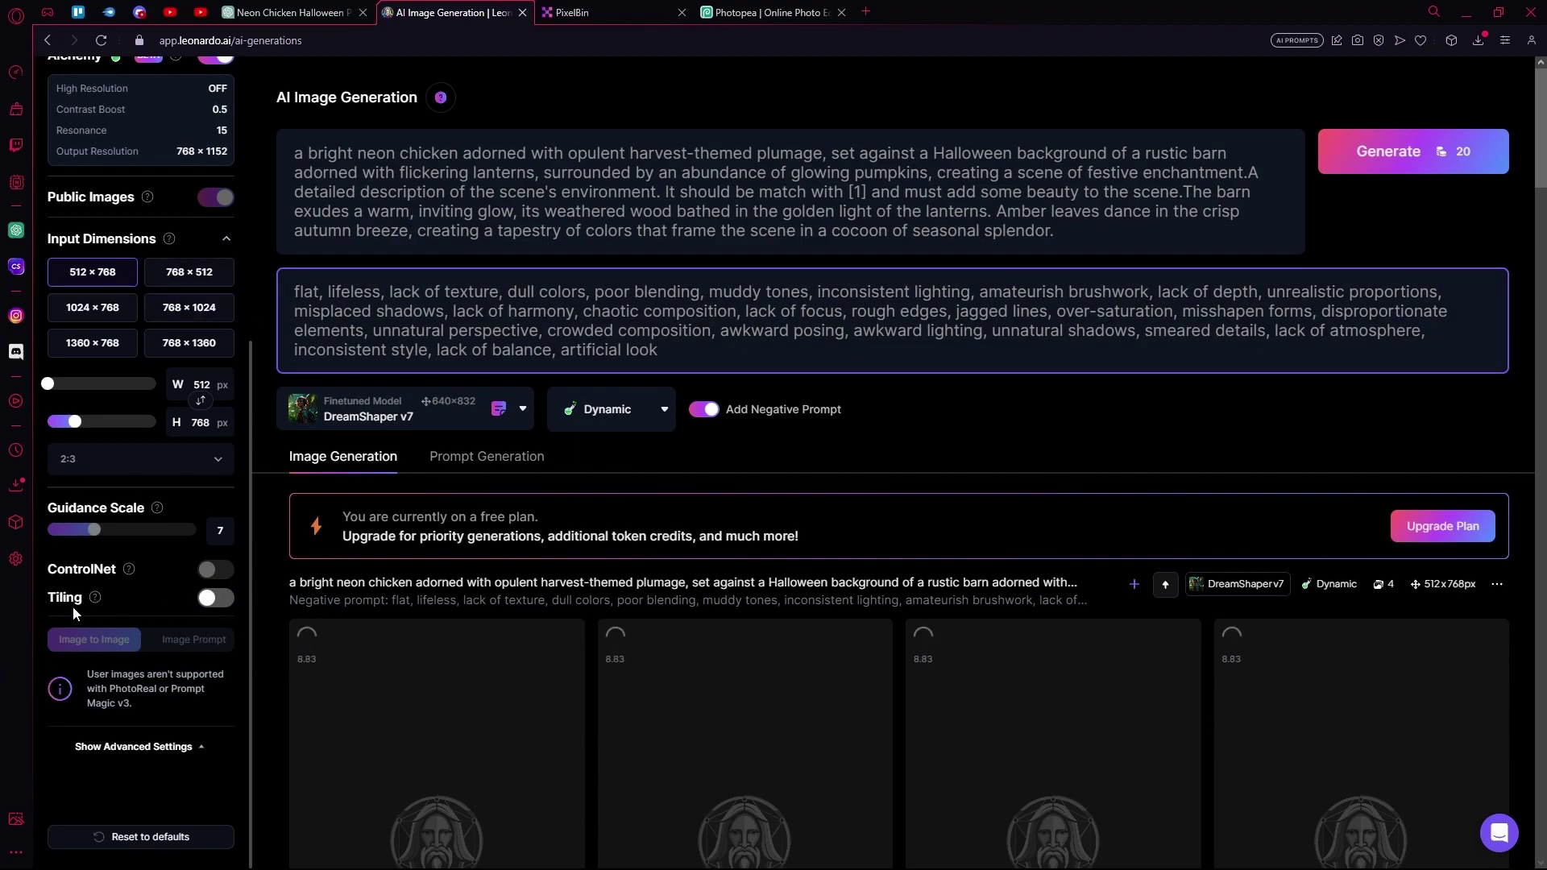
{"action": "left_click", "coordinate": [216, 598]}
{"action": "scroll", "coordinate": [185, 594], "scroll_direction": "up", "scroll_amount": 2}
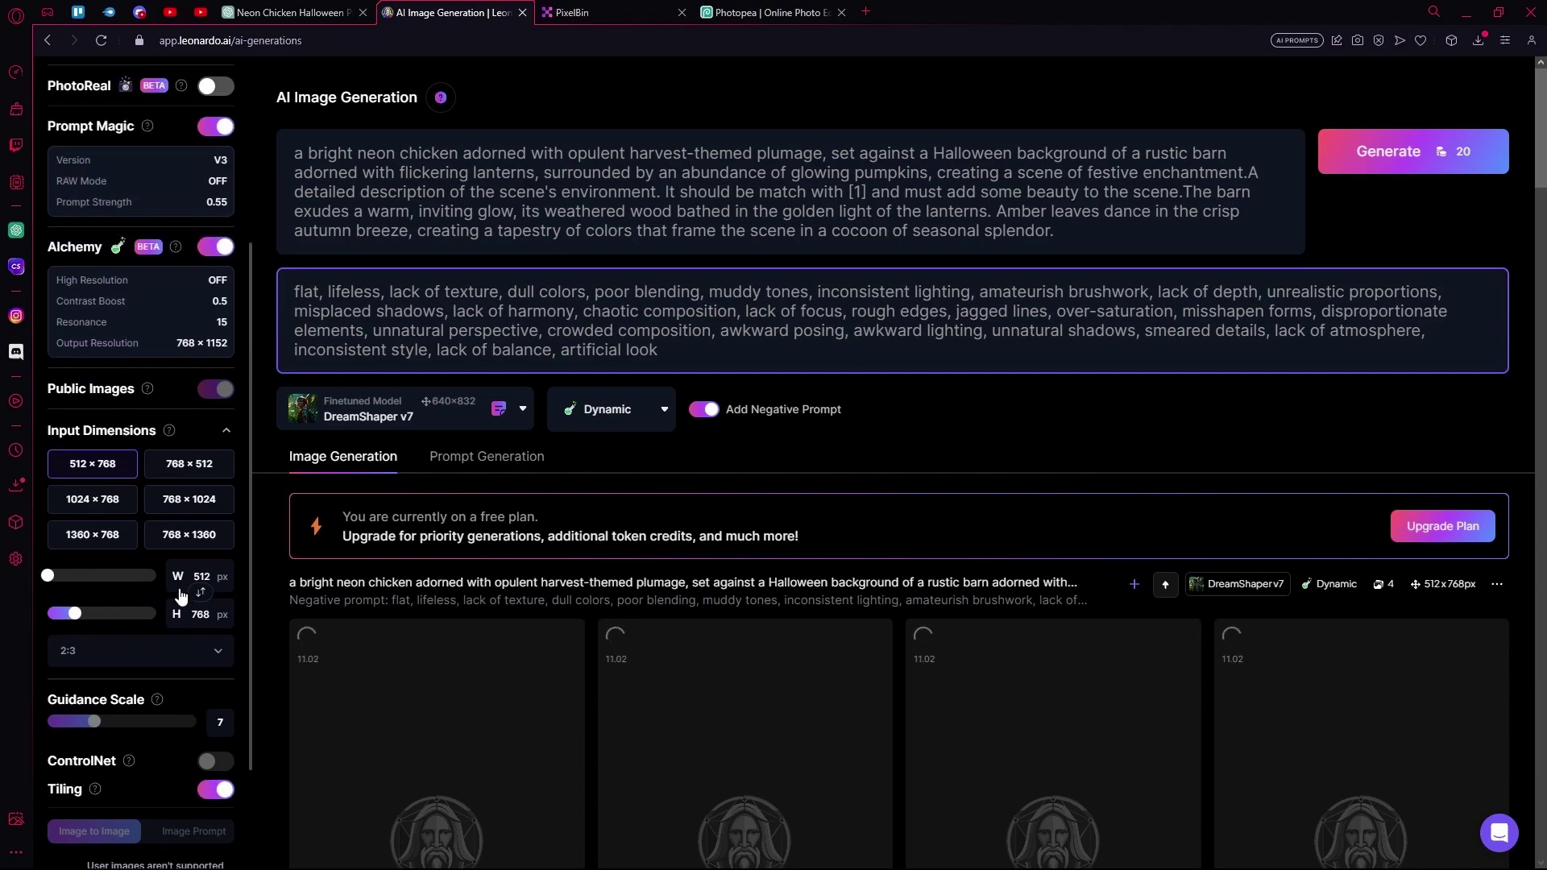
{"action": "scroll", "coordinate": [181, 596], "scroll_direction": "up", "scroll_amount": 3}
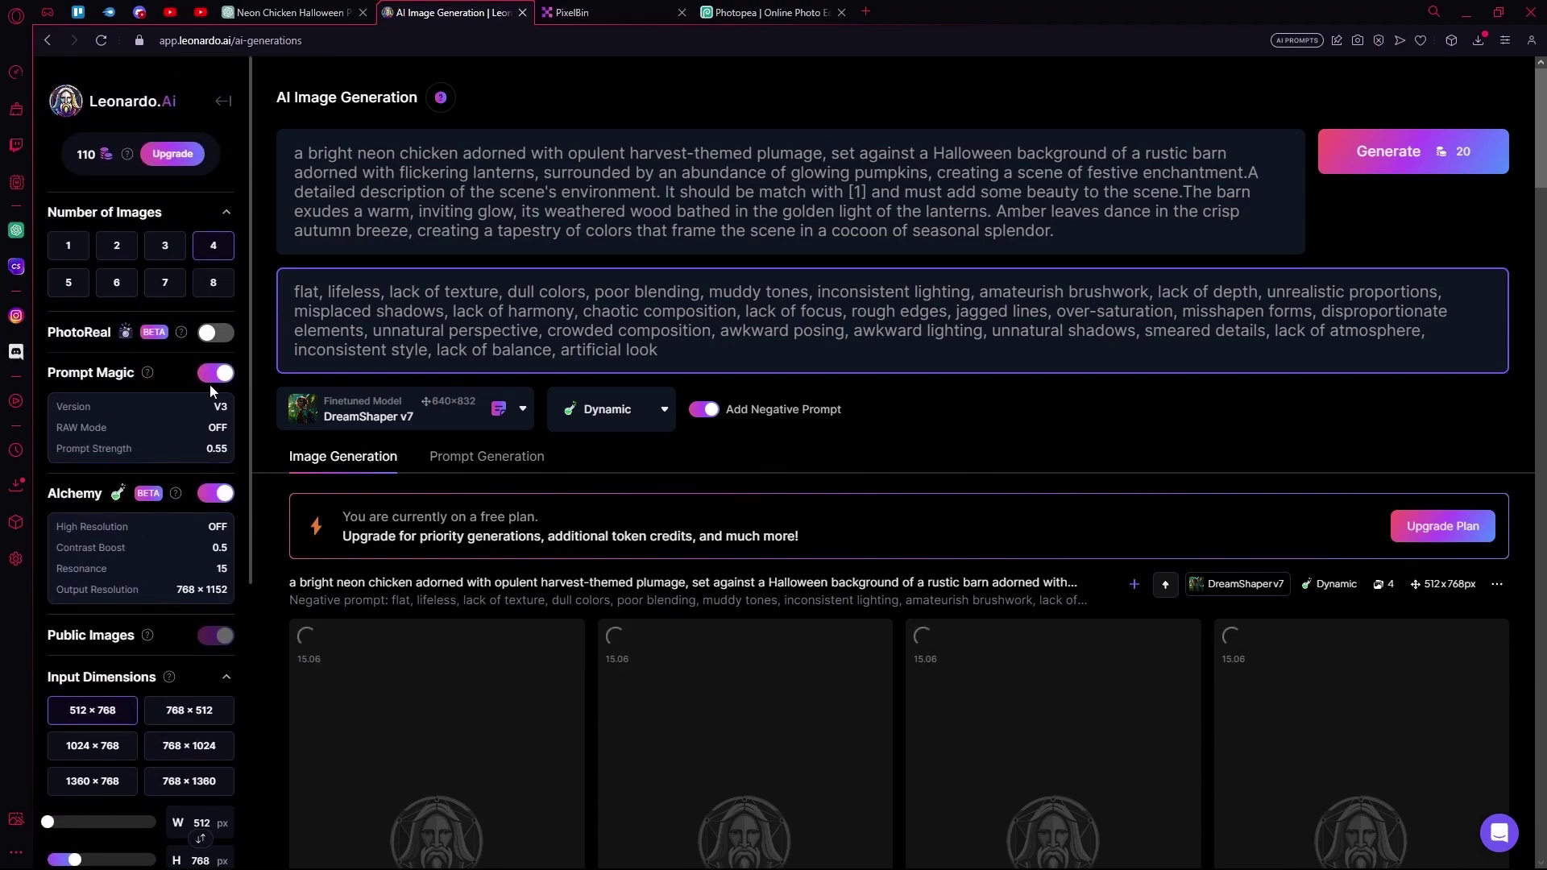
{"action": "scroll", "coordinate": [544, 355], "scroll_direction": "down", "scroll_amount": 1}
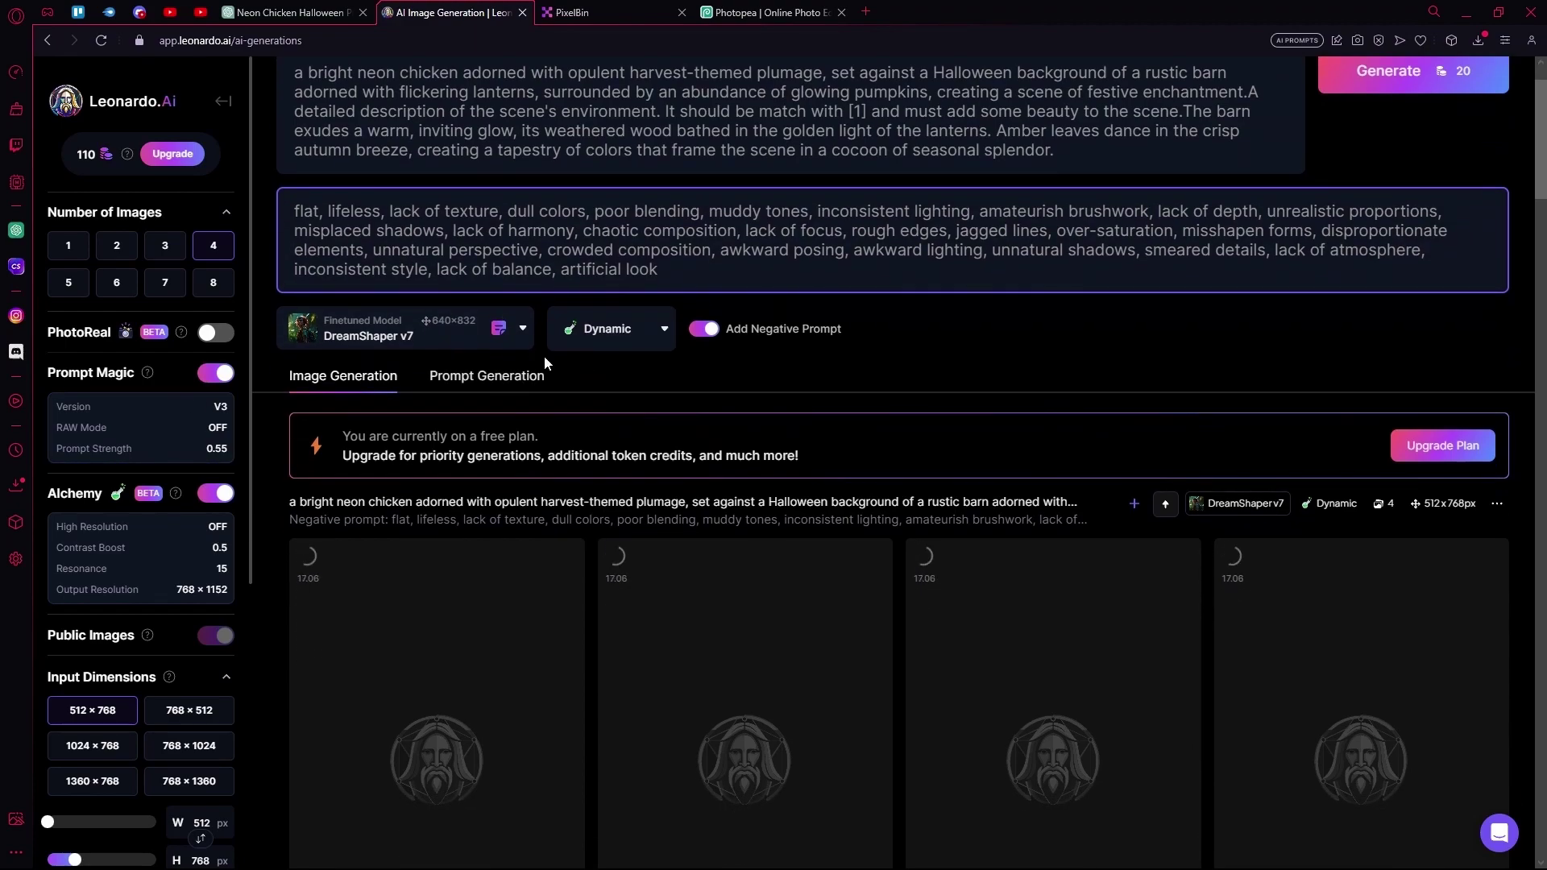
{"action": "scroll", "coordinate": [620, 386], "scroll_direction": "up", "scroll_amount": 1}
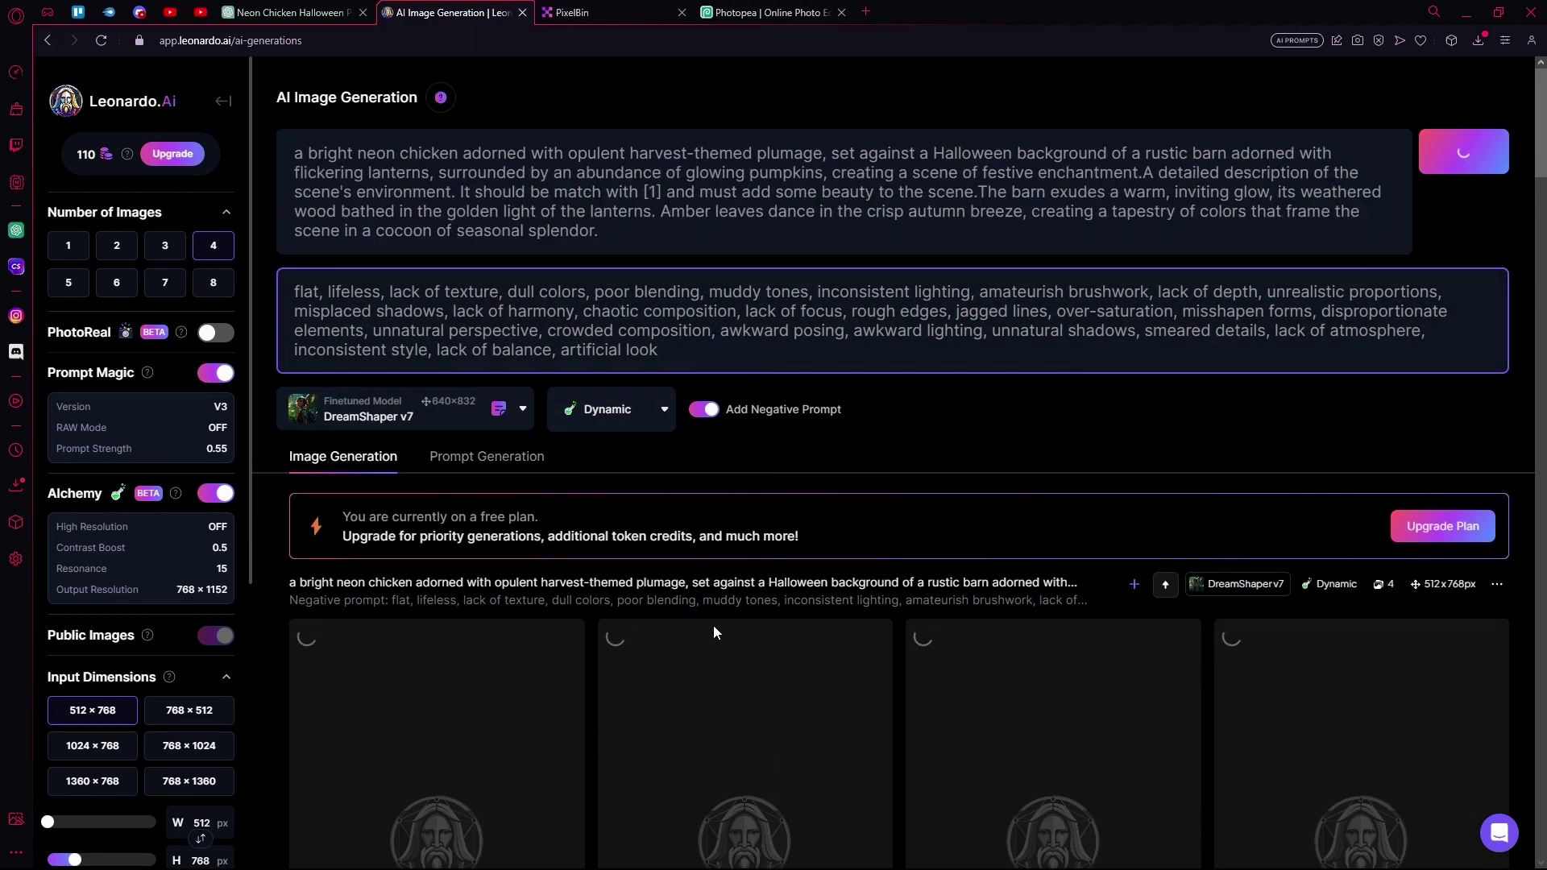
{"action": "scroll", "coordinate": [695, 610], "scroll_direction": "down", "scroll_amount": 10}
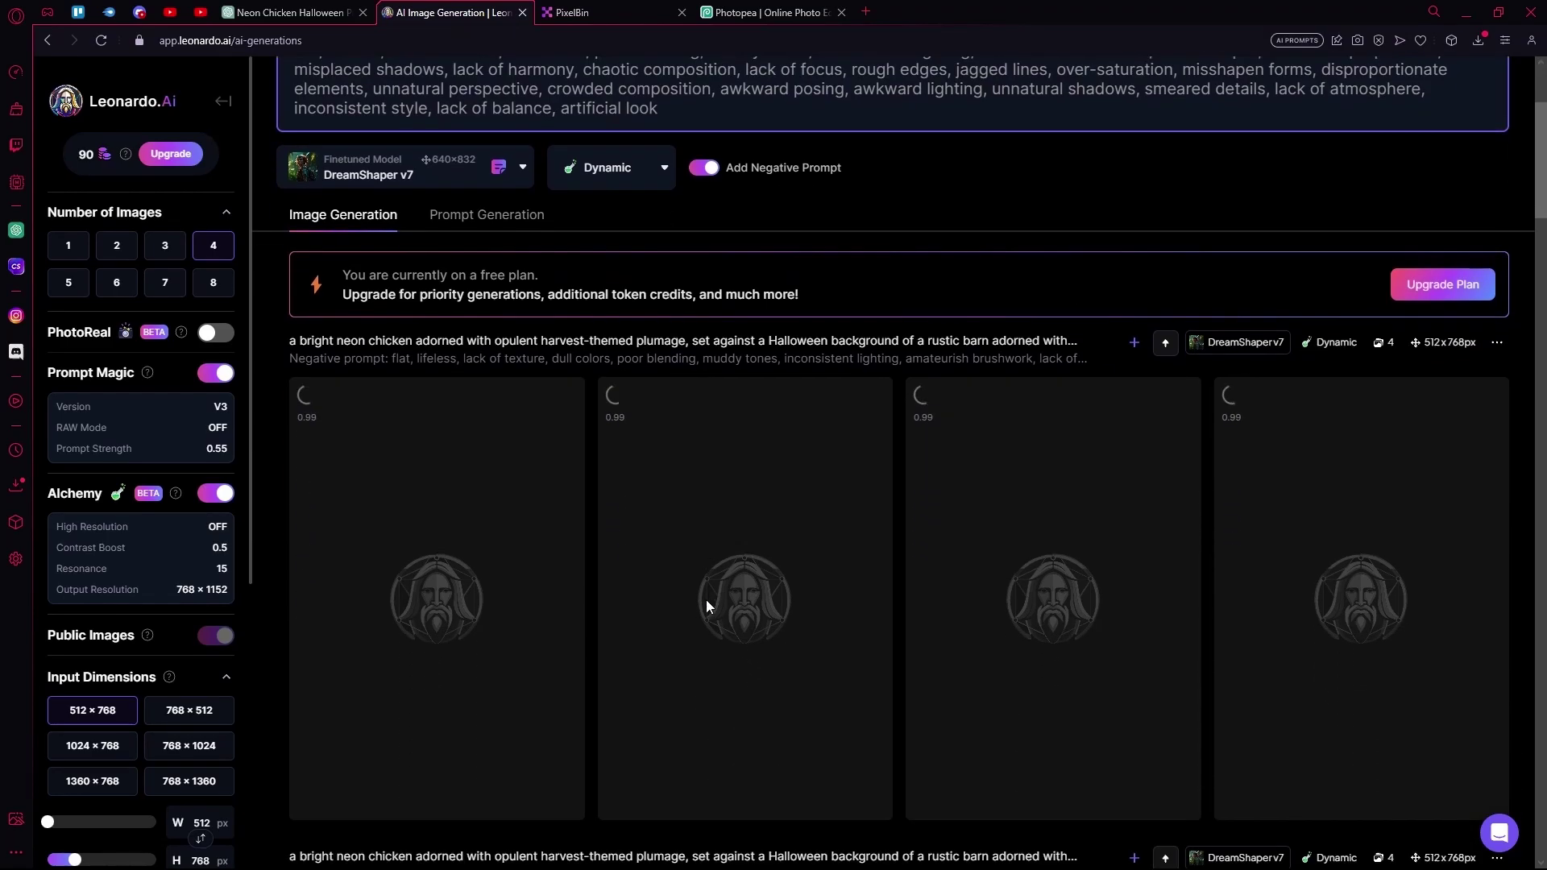
Save the third neon chicken image from the lightbox to Downloads as a WEBP
{"action": "scroll", "coordinate": [733, 596], "scroll_direction": "down", "scroll_amount": 6}
{"action": "scroll", "coordinate": [742, 604], "scroll_direction": "up", "scroll_amount": 9}
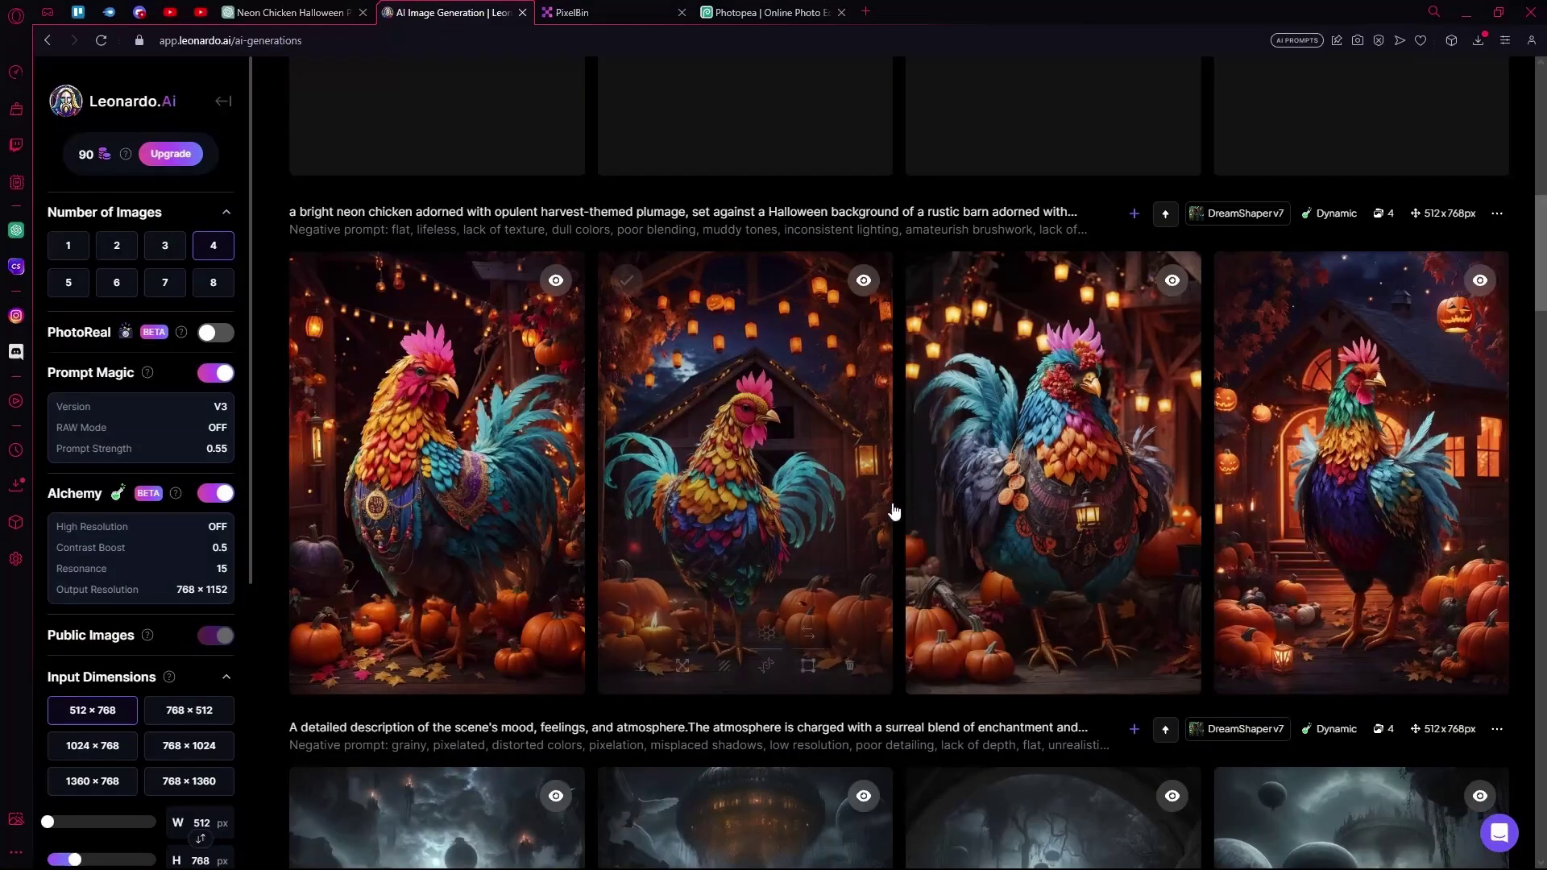
{"action": "left_click", "coordinate": [1062, 399]}
{"action": "right_click", "coordinate": [704, 363]}
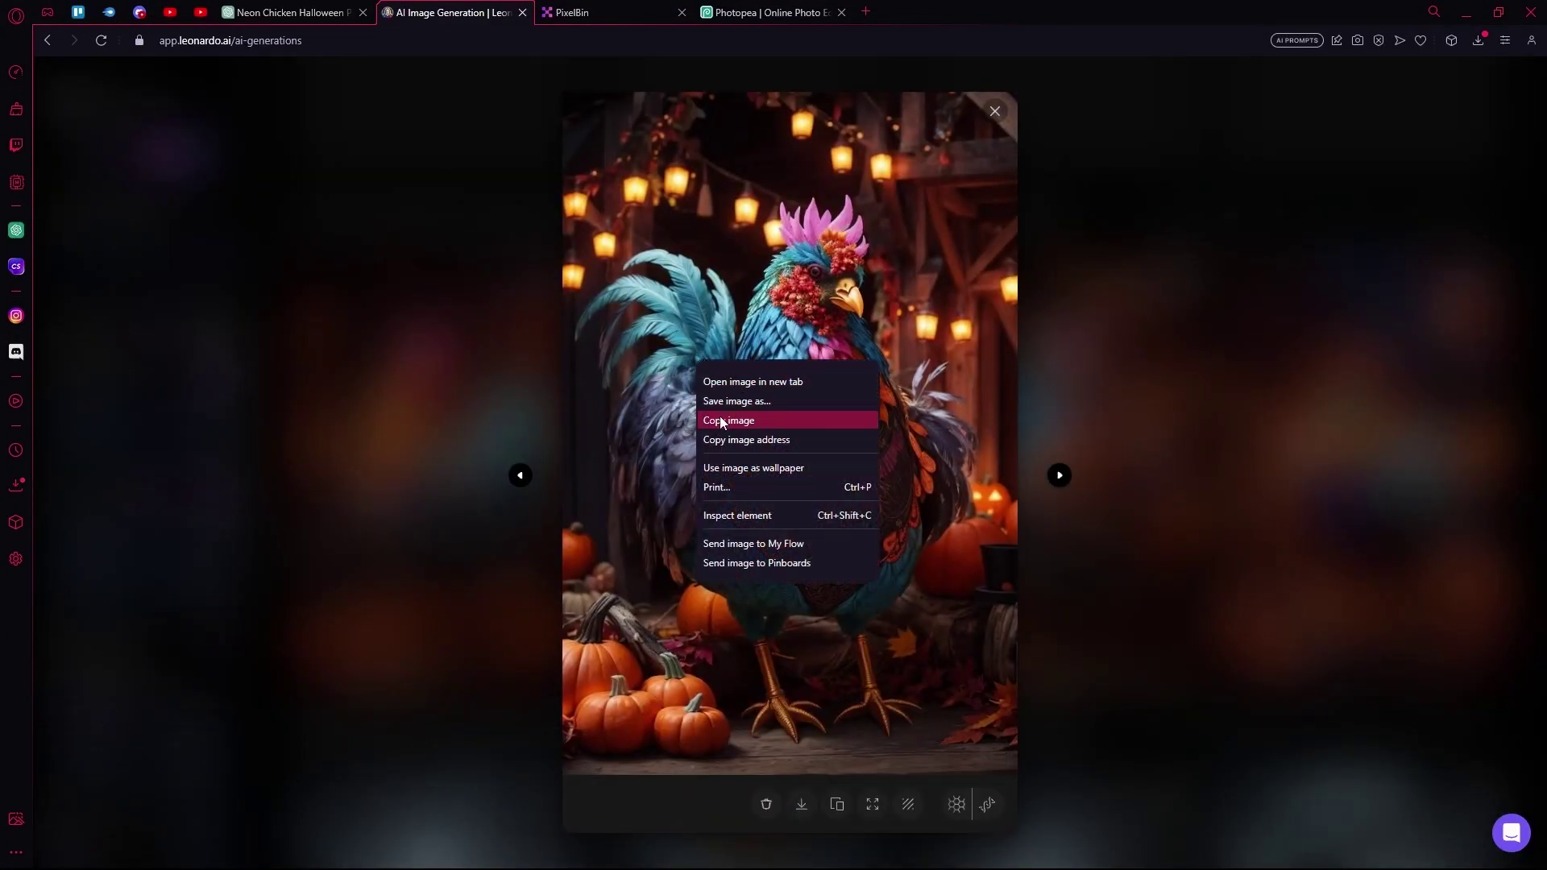
{"action": "left_click", "coordinate": [742, 402]}
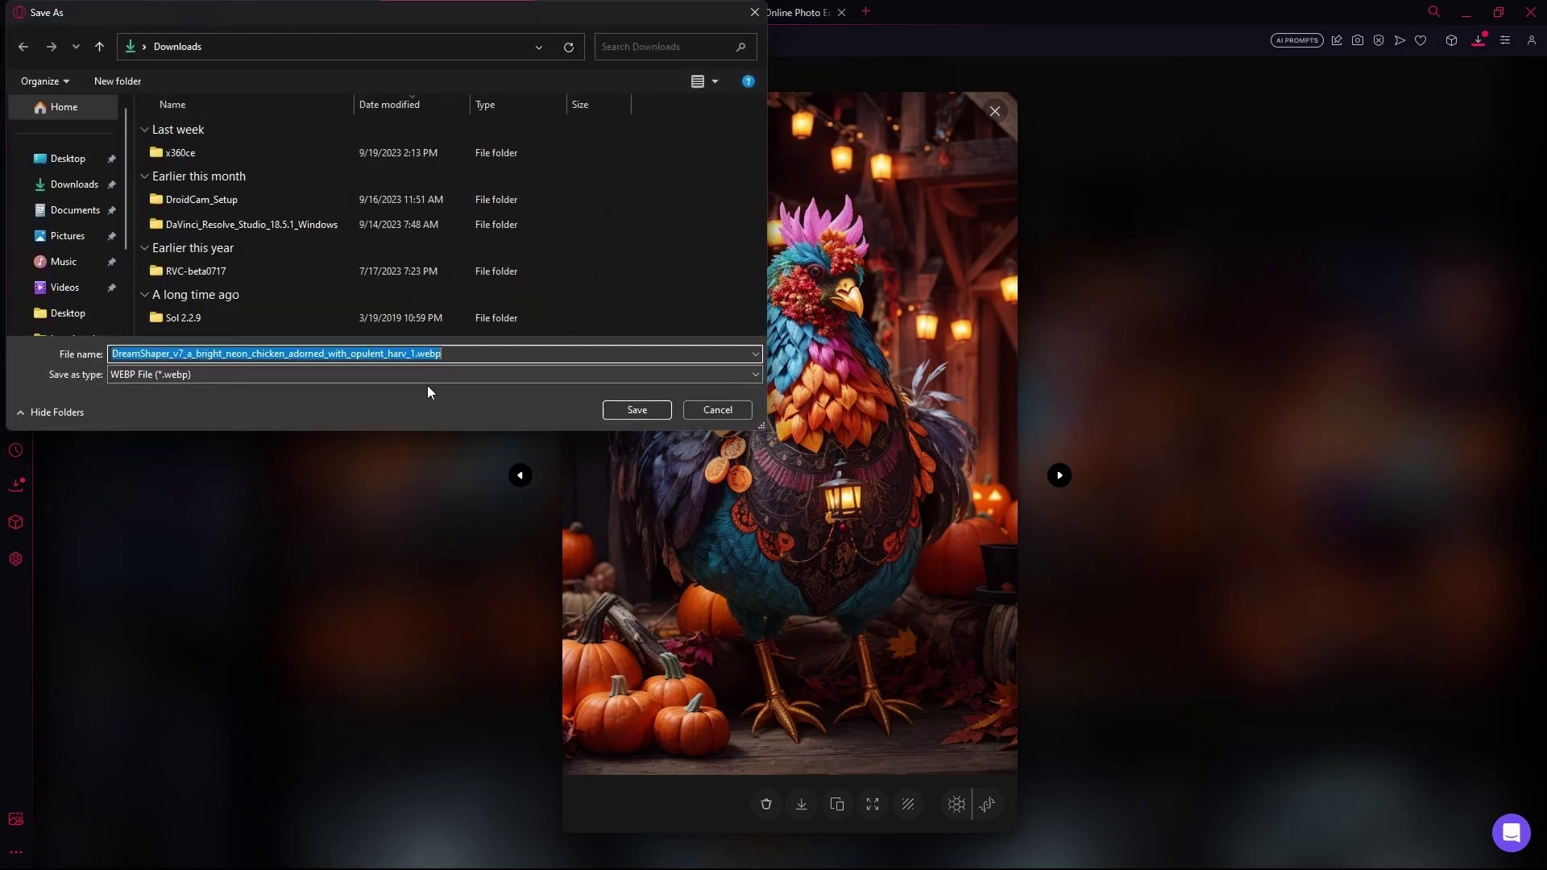
{"action": "left_click", "coordinate": [657, 410]}
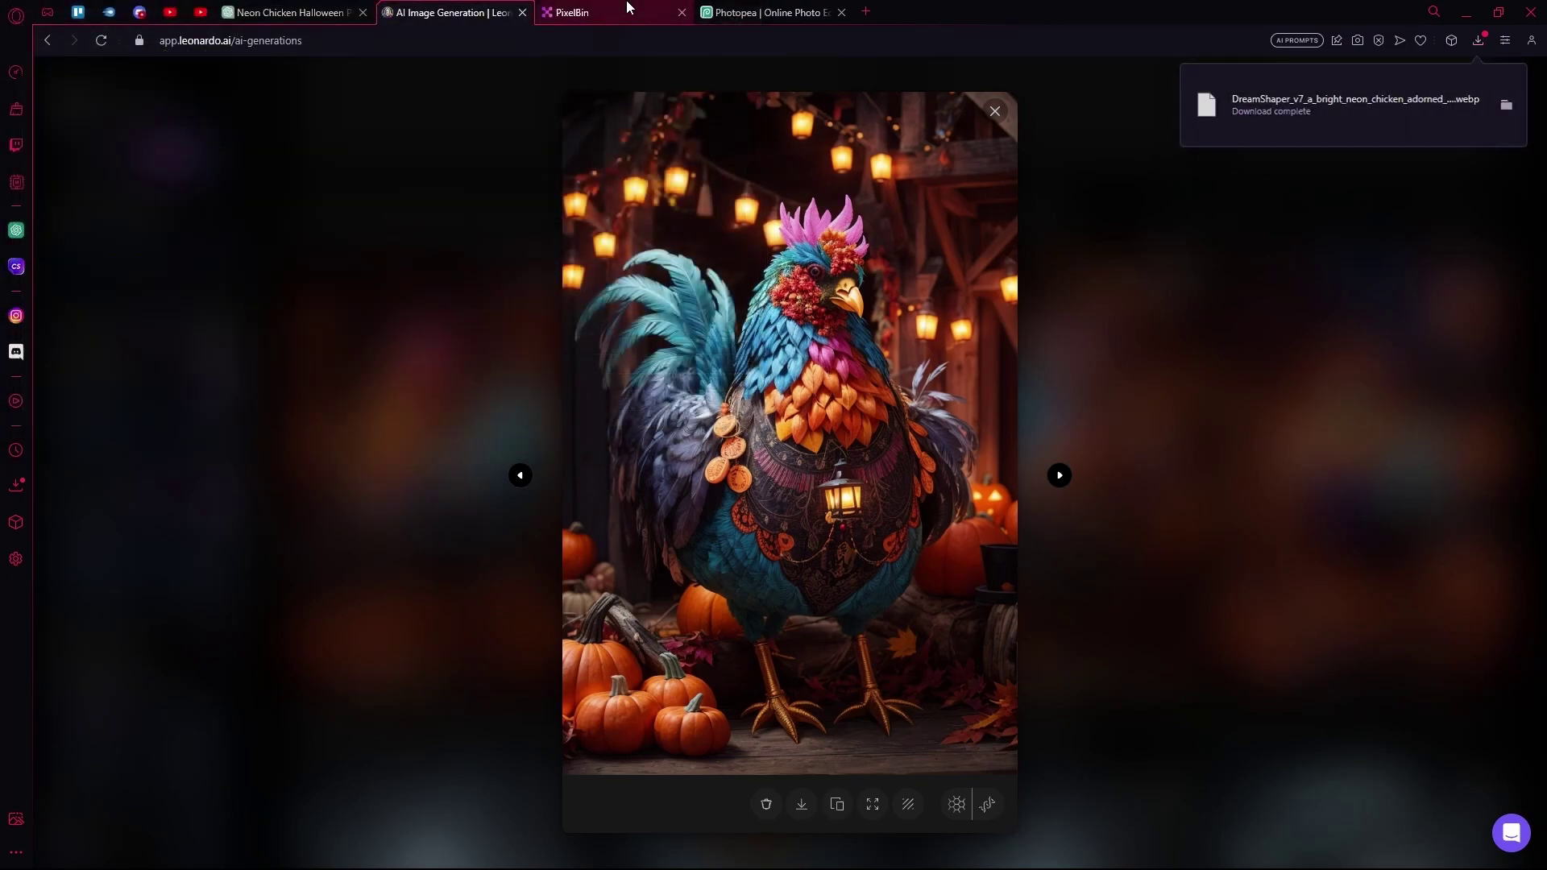
Upload the saved chicken WEBP to PixelBin and open the Upscale Media tool
{"action": "left_click", "coordinate": [597, 12]}
{"action": "left_click", "coordinate": [661, 436]}
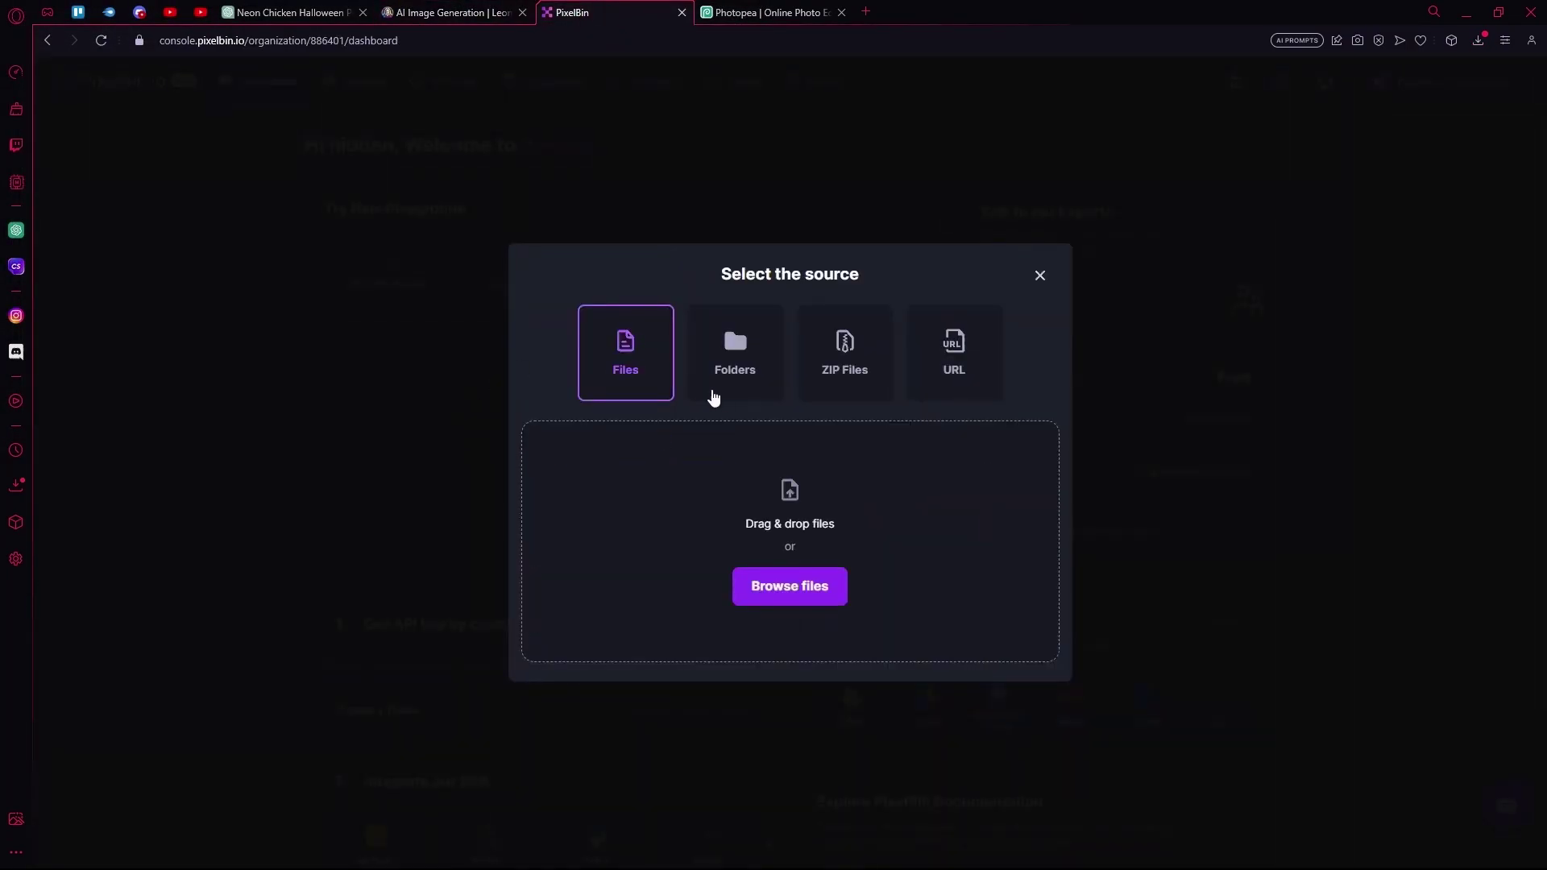
{"action": "left_click", "coordinate": [802, 586]}
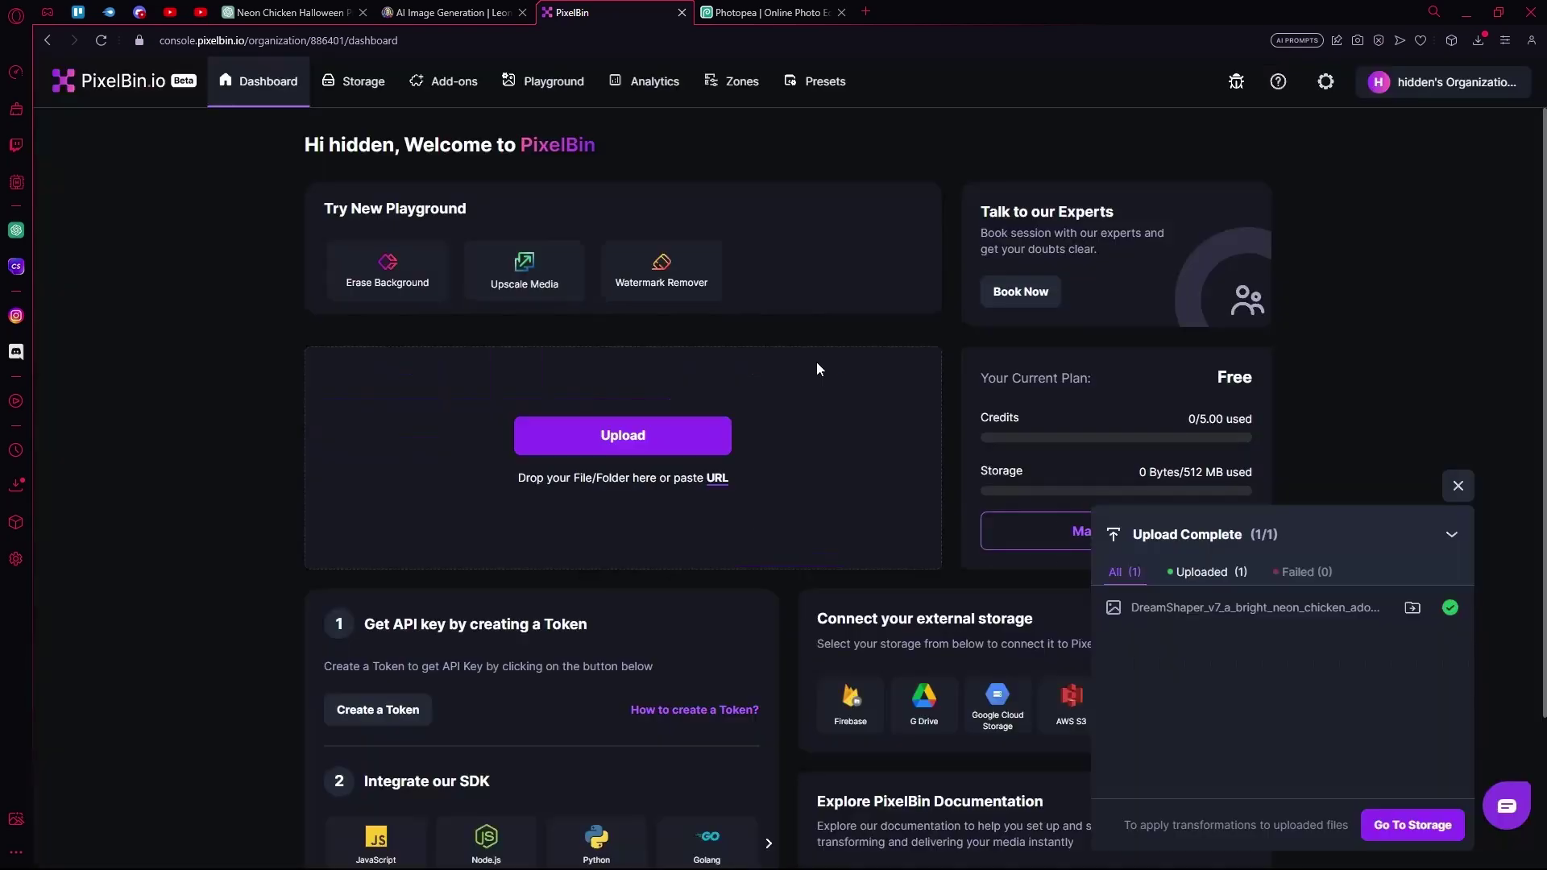
{"action": "left_click", "coordinate": [521, 266]}
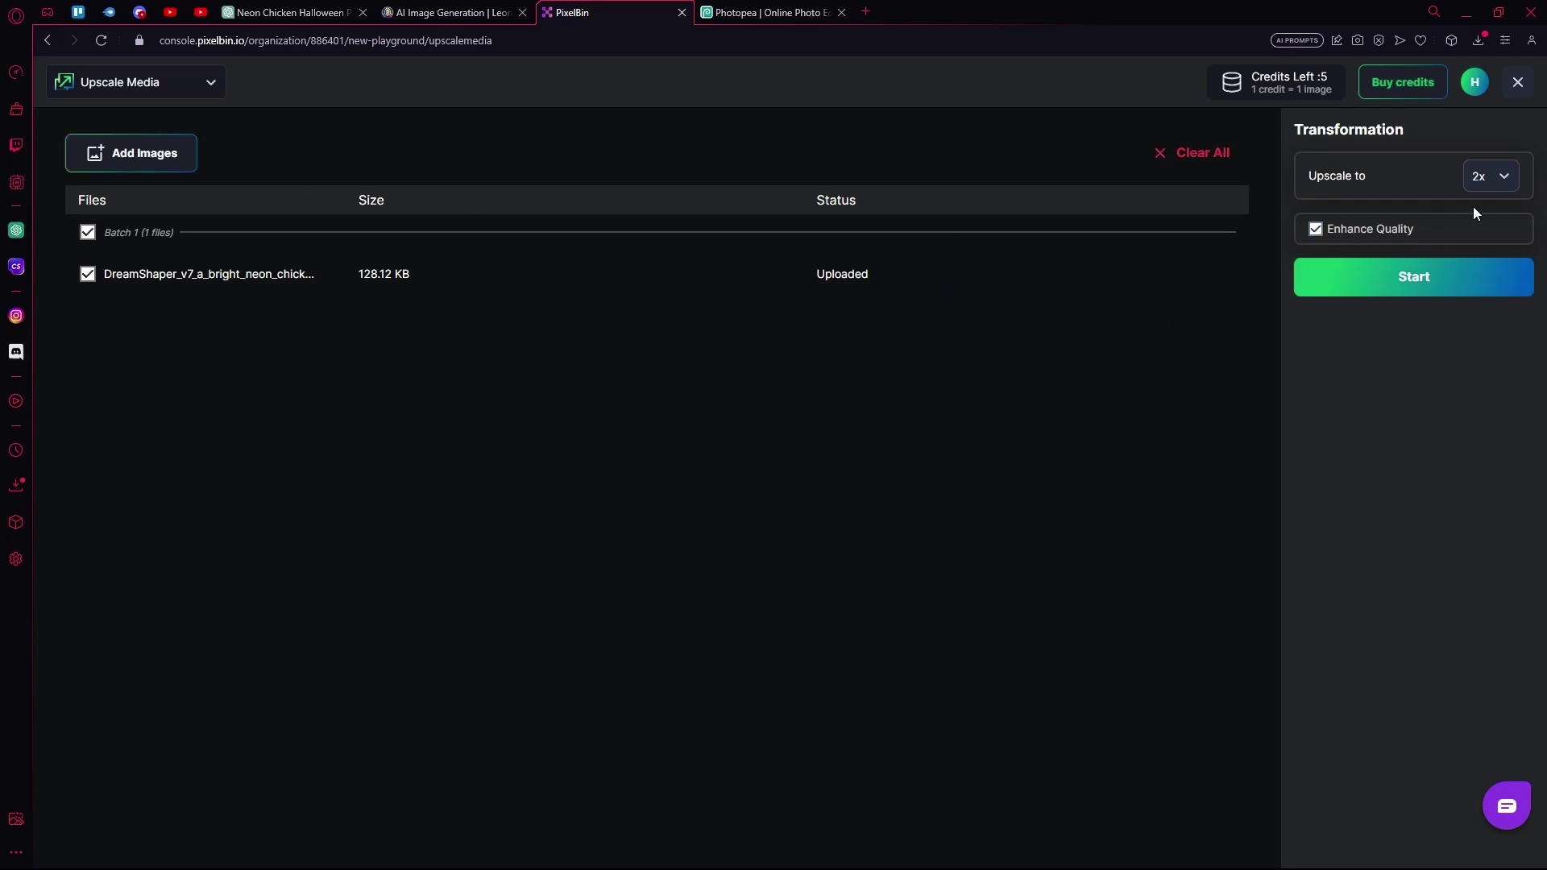
Upscale the chicken image 4x and download the upscaled file
{"action": "left_click", "coordinate": [1495, 187]}
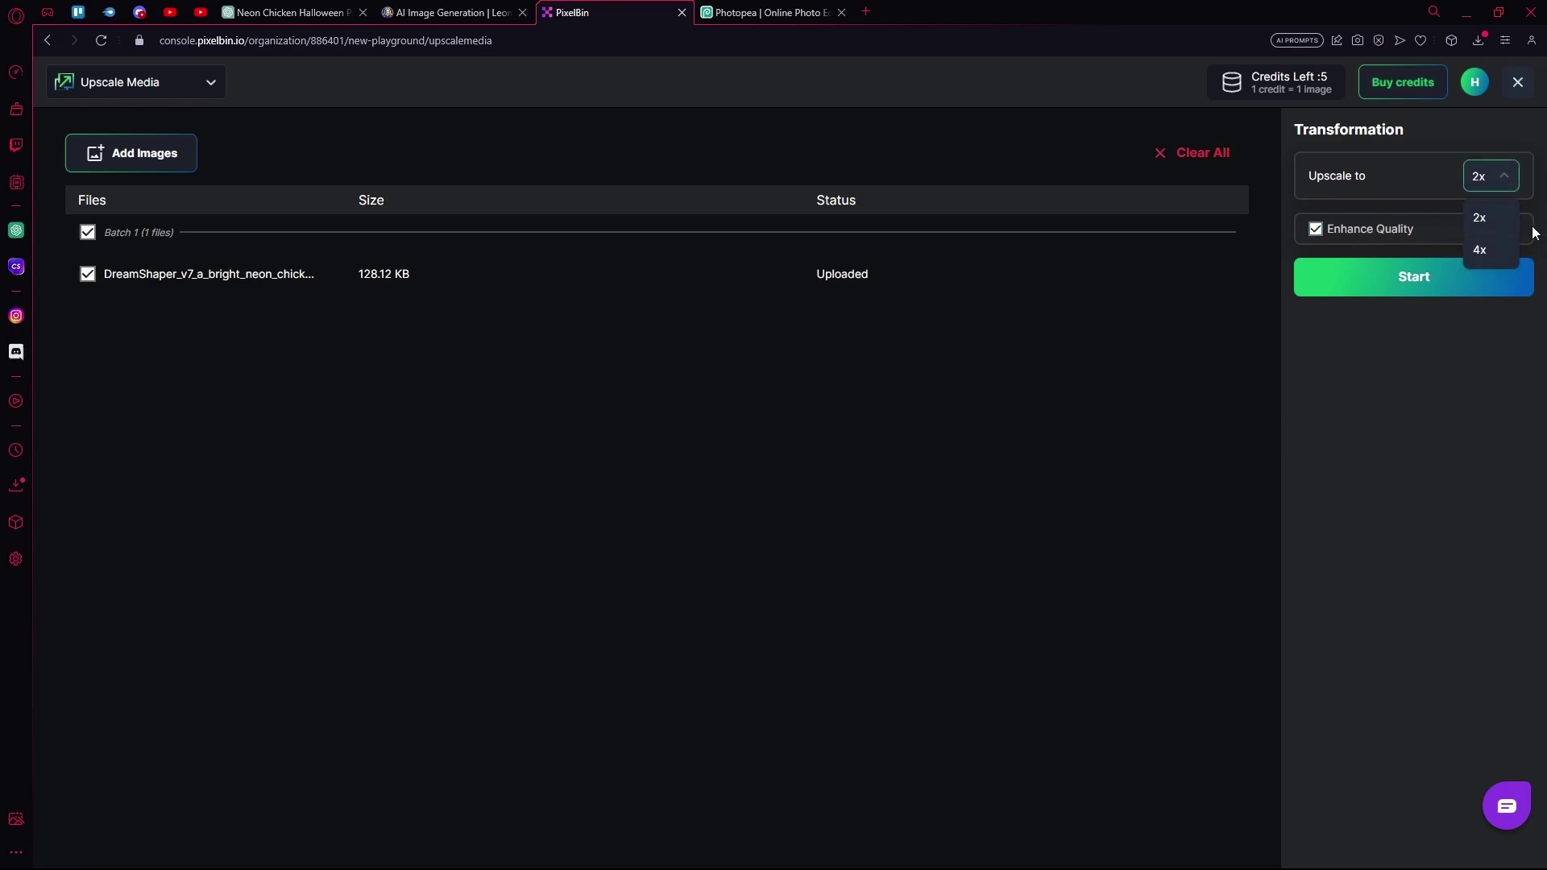
{"action": "left_click", "coordinate": [1496, 250]}
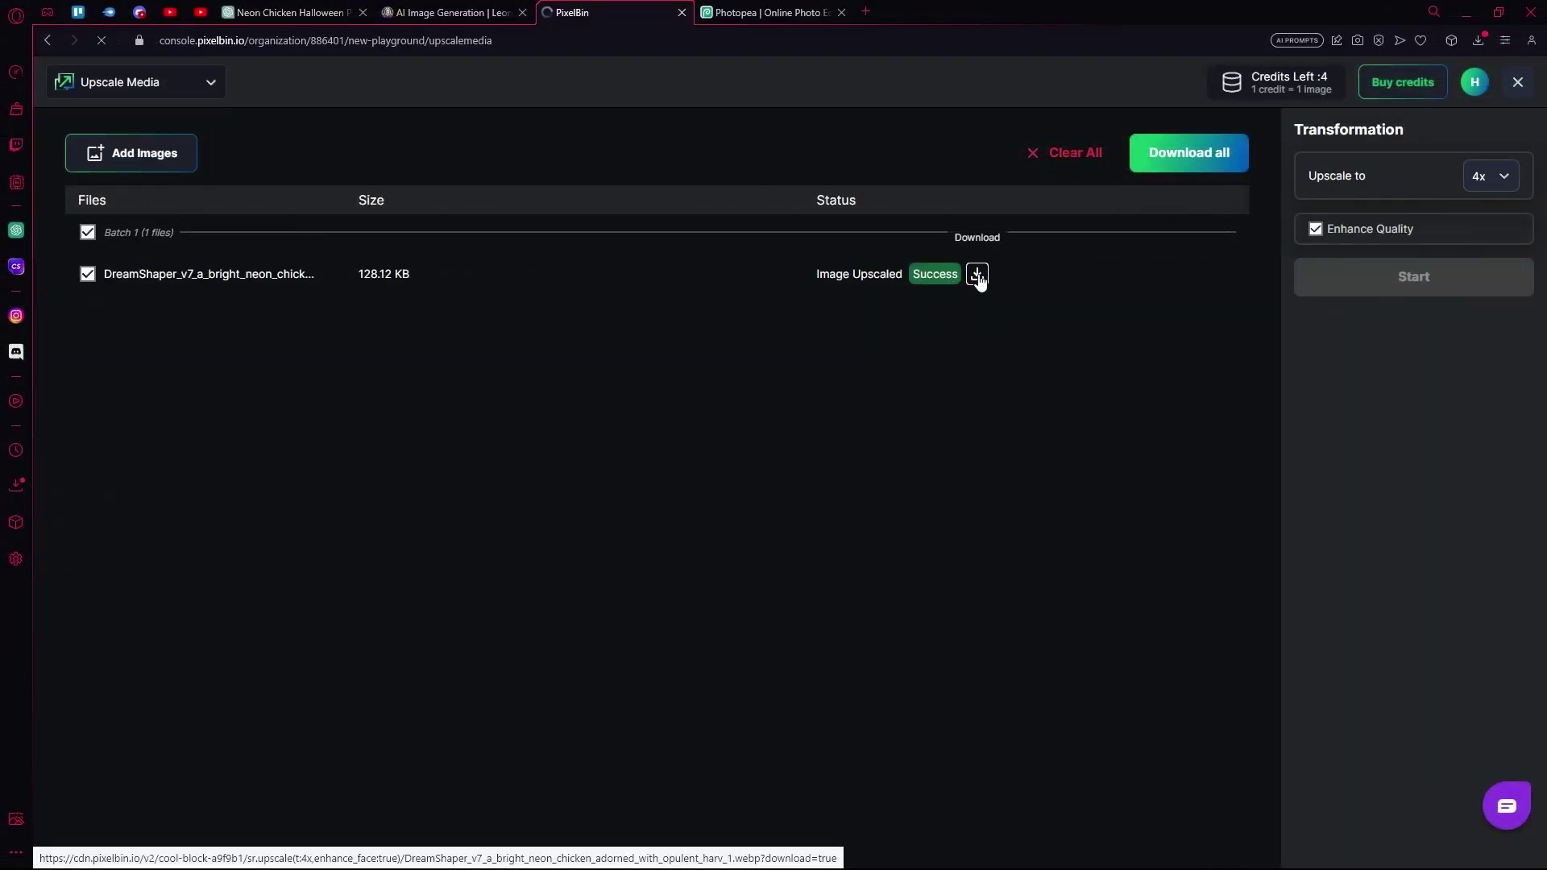
{"action": "left_click", "coordinate": [976, 273]}
{"action": "left_click", "coordinate": [725, 12]}
{"action": "left_click", "coordinate": [637, 12]}
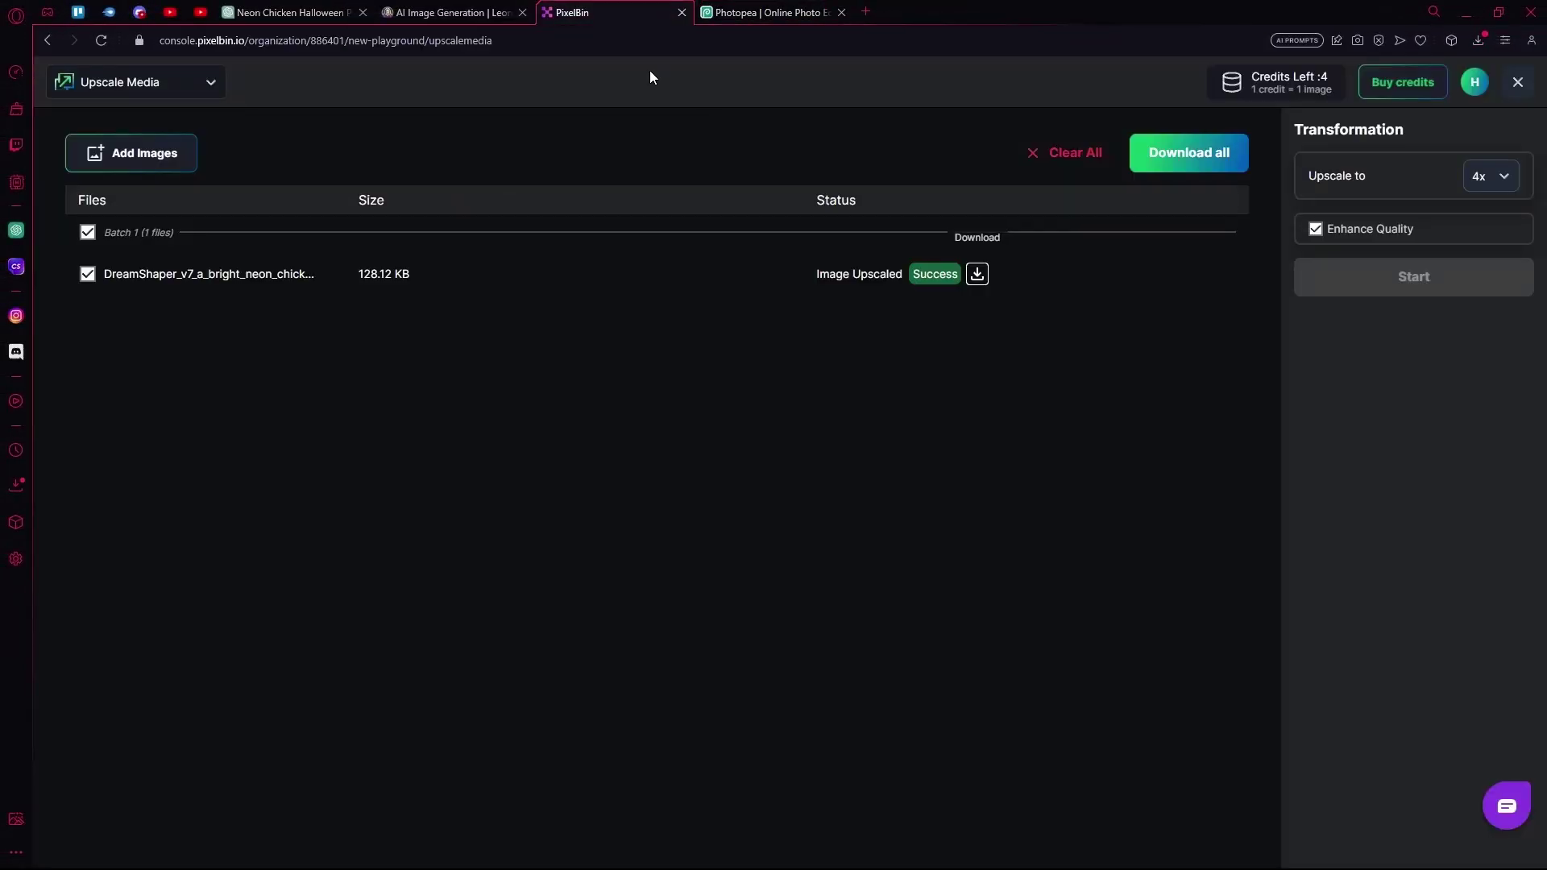
Create a new Photopea project with width 2790 and height 2460 pixels
{"action": "left_click", "coordinate": [729, 12]}
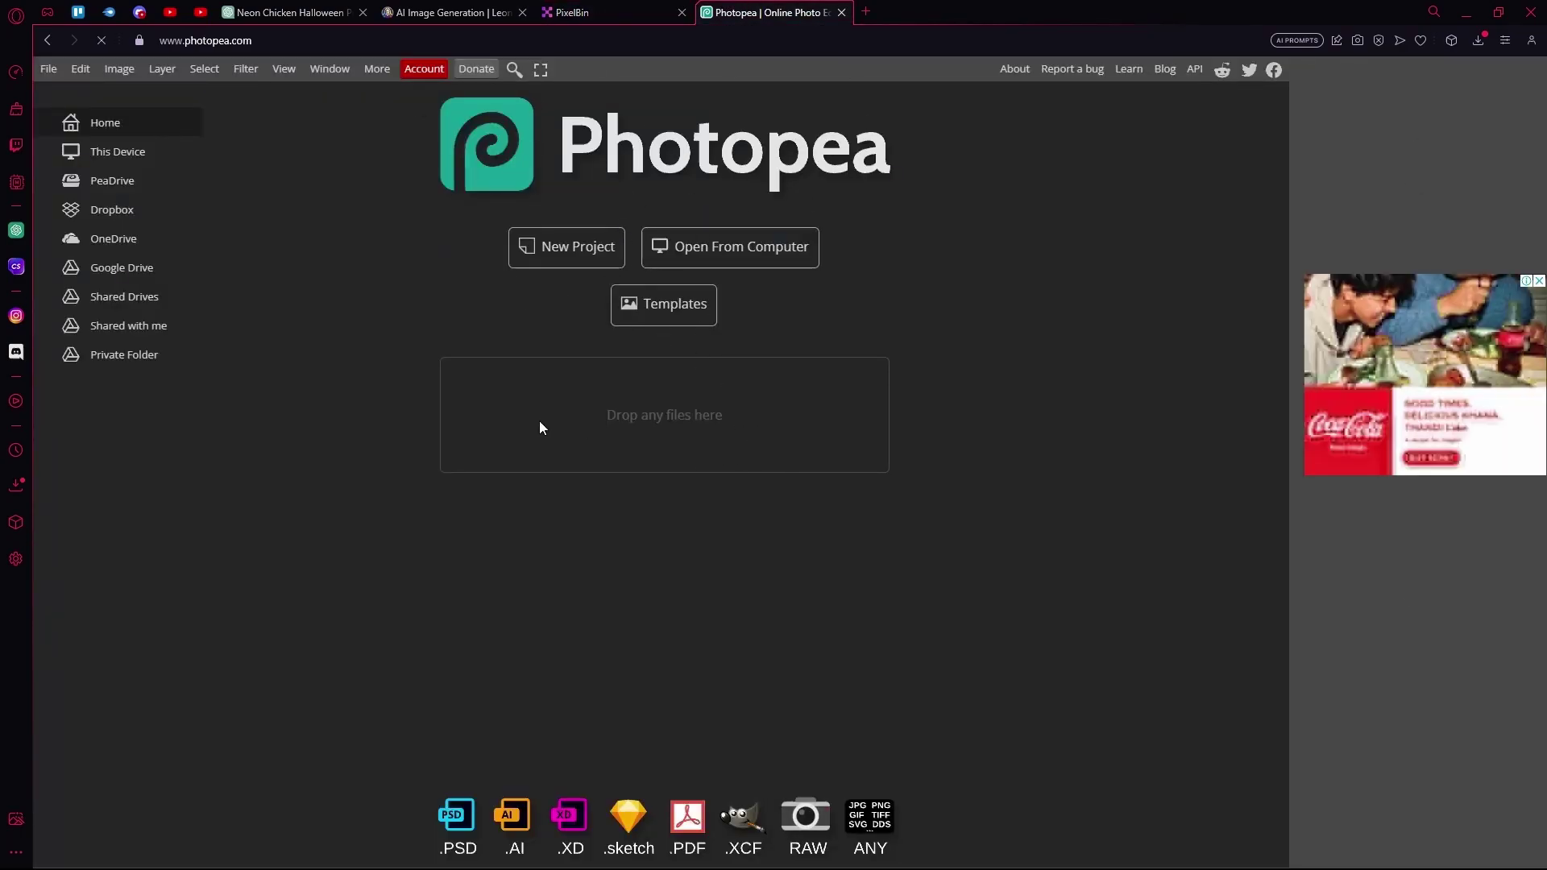
{"action": "left_click", "coordinate": [559, 252]}
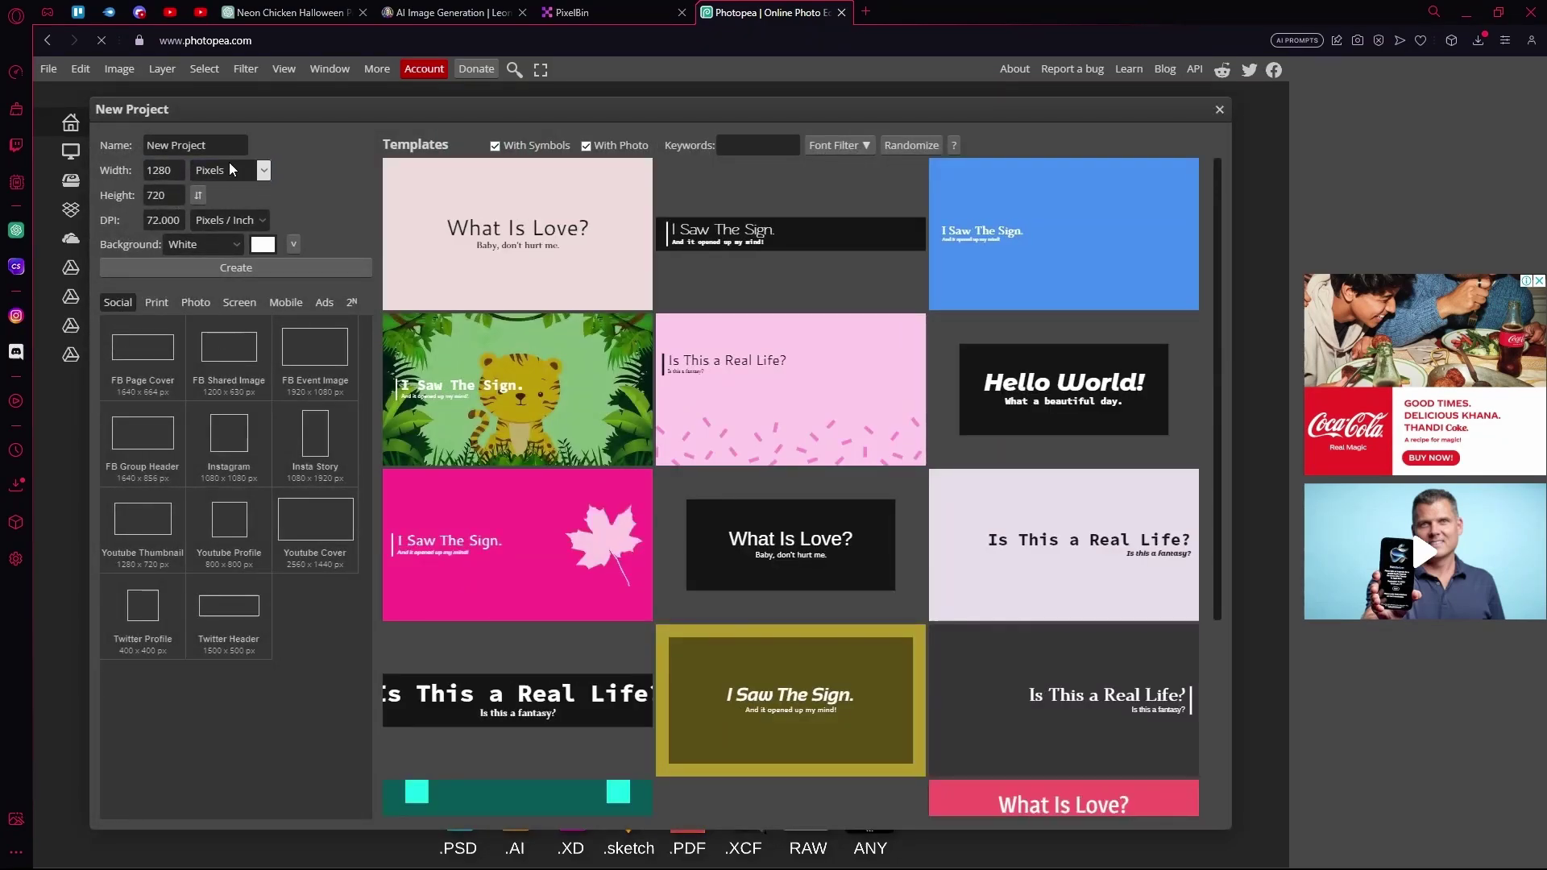
{"action": "left_click", "coordinate": [182, 172]}
{"action": "key", "text": "ctrl+a"}
{"action": "type", "text": "279"}
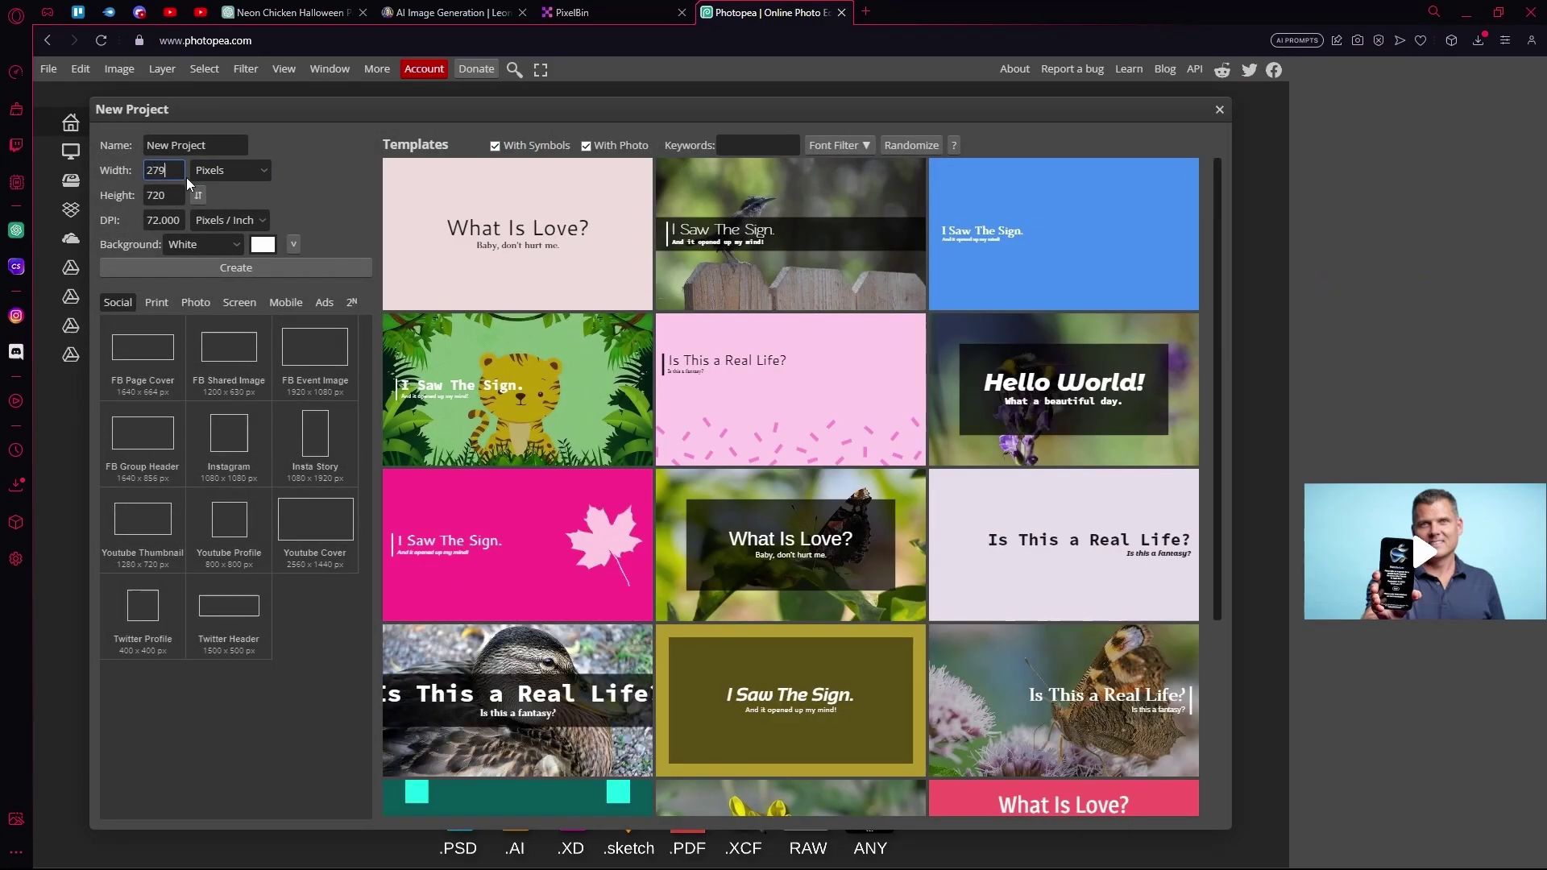
{"action": "left_click", "coordinate": [176, 197]}
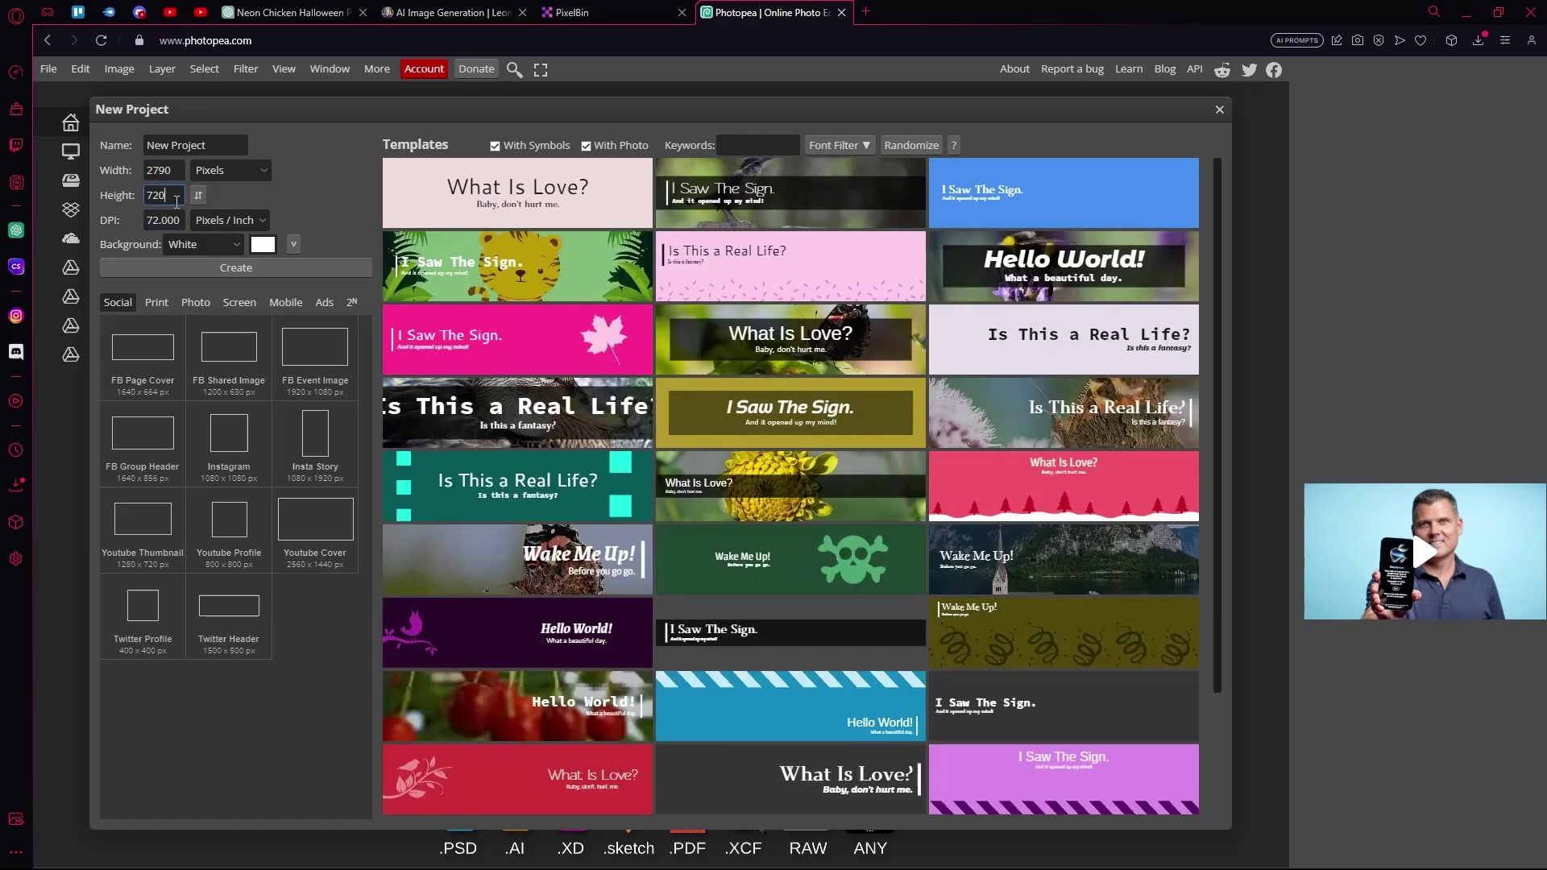
{"action": "key", "text": "ctrl+a"}
{"action": "key", "text": "BackSpace"}
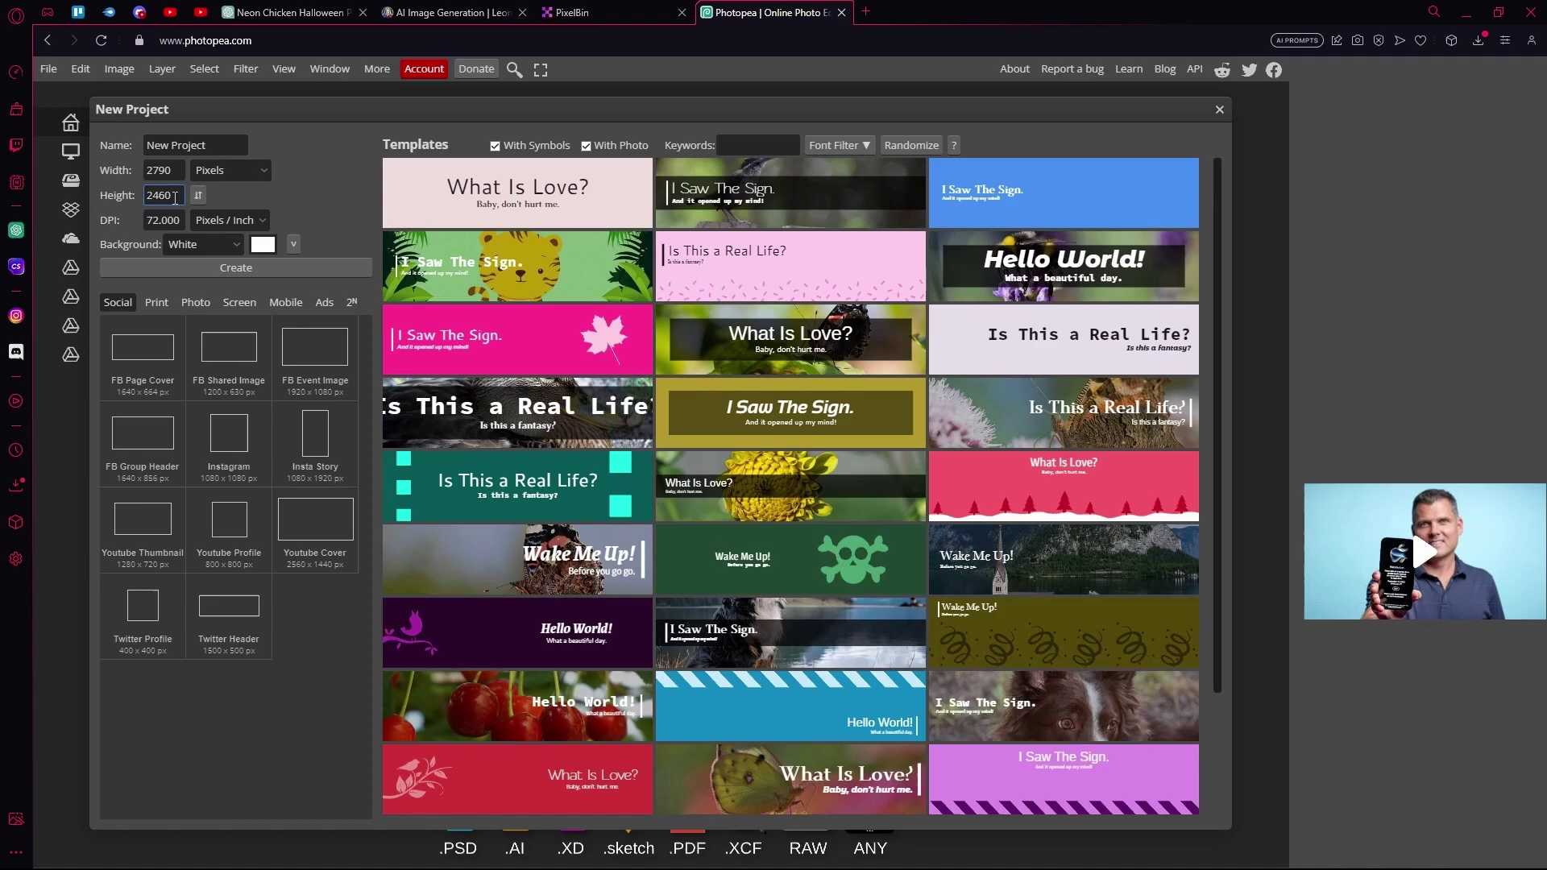
{"action": "left_click", "coordinate": [242, 268]}
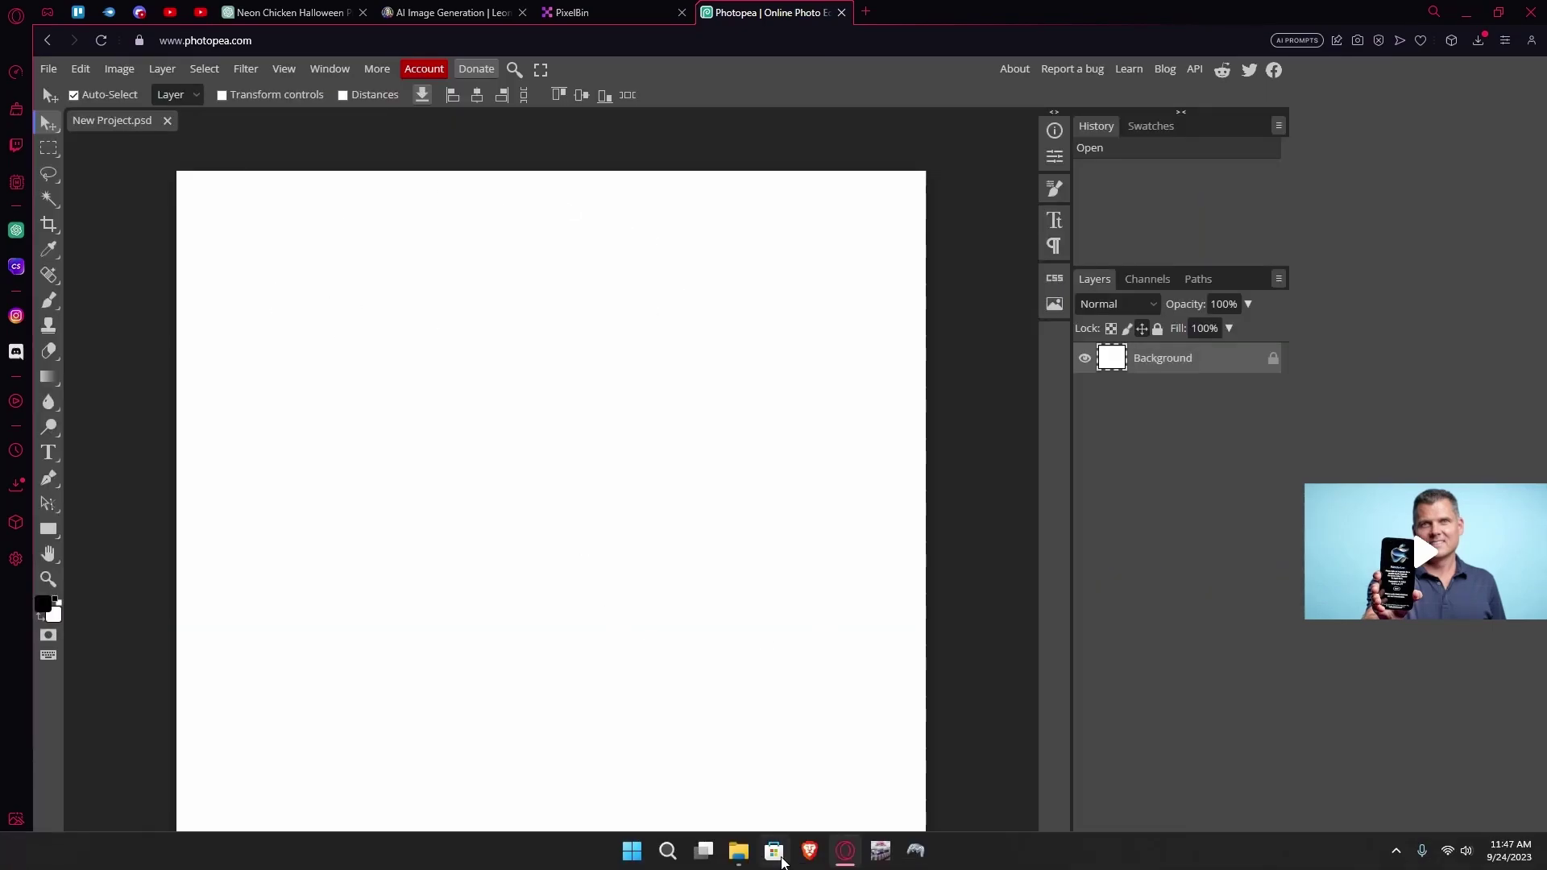
Place the upscaled chicken image from Downloads onto the canvas
{"action": "mouse_move", "coordinate": [736, 852]}
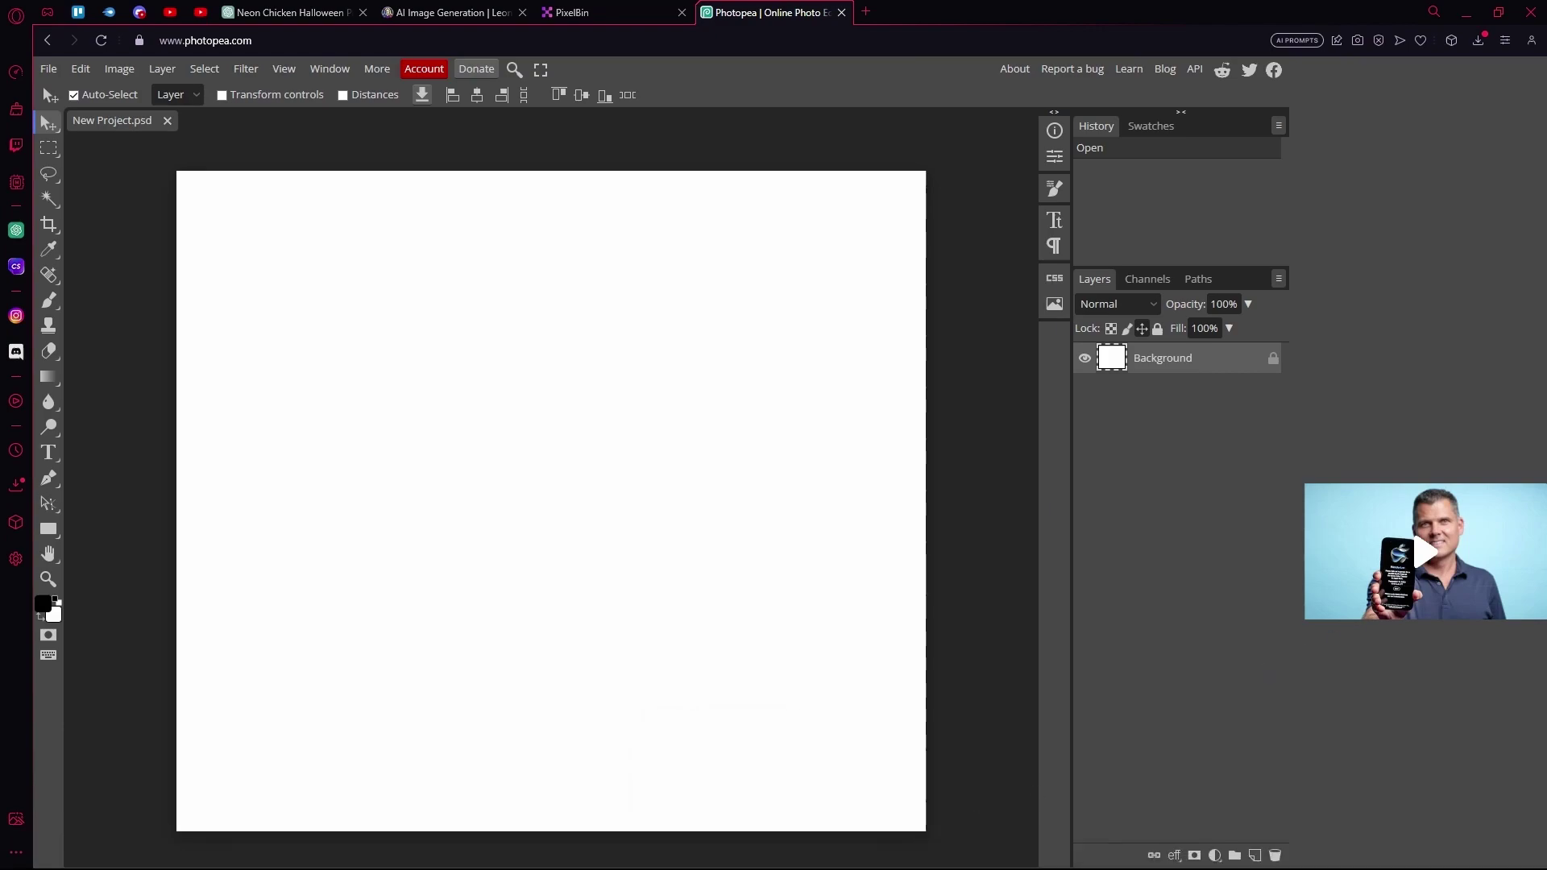
{"action": "left_click", "coordinate": [737, 769]}
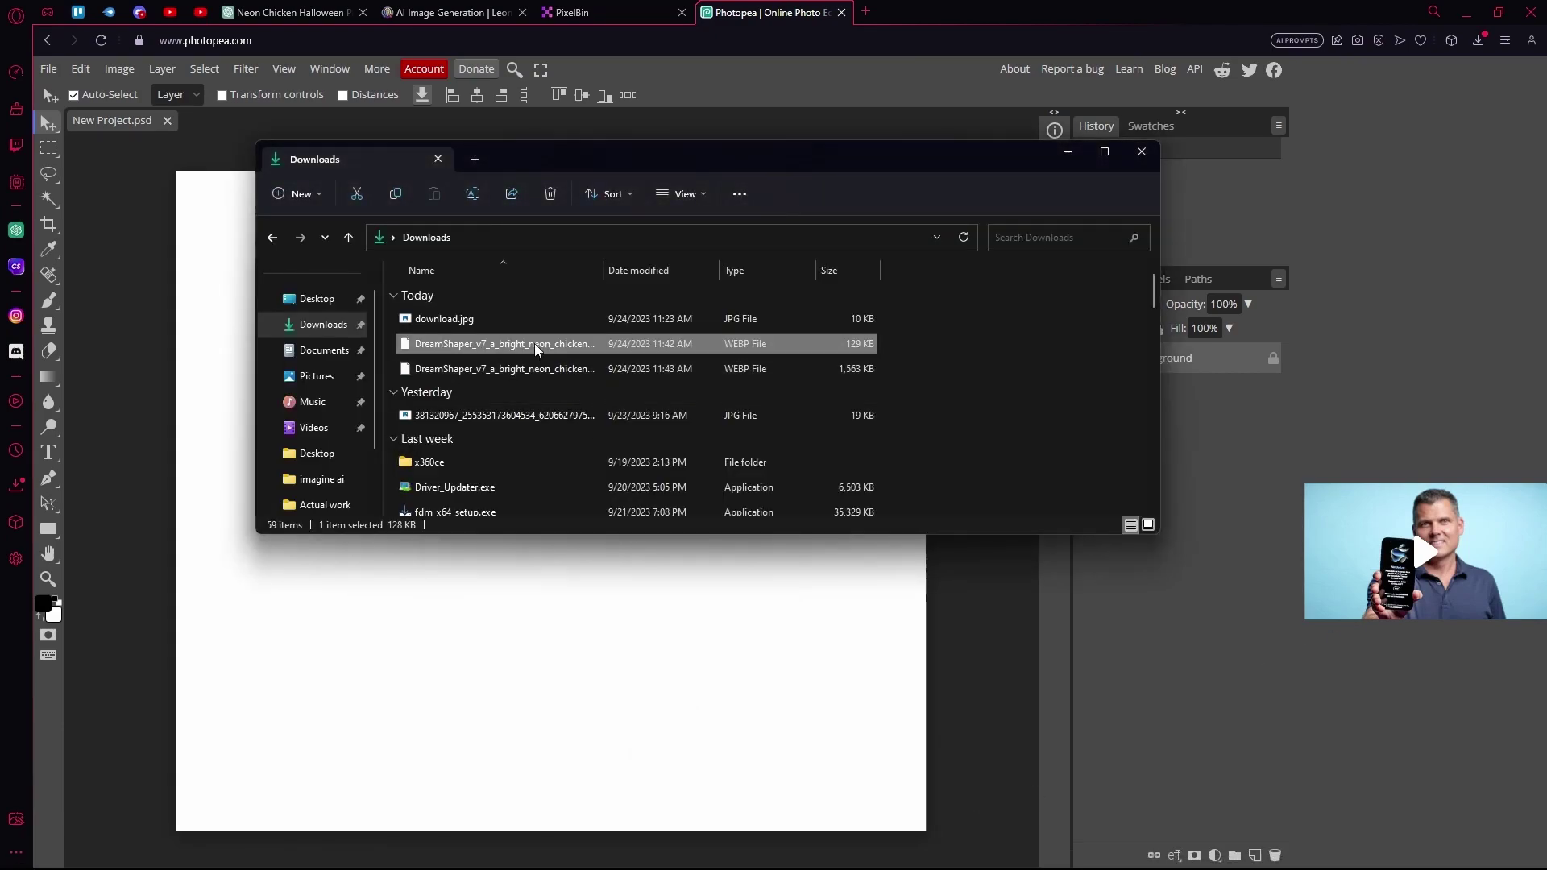
{"action": "left_click_drag", "start_coordinate": [534, 343], "coordinate": [199, 393]}
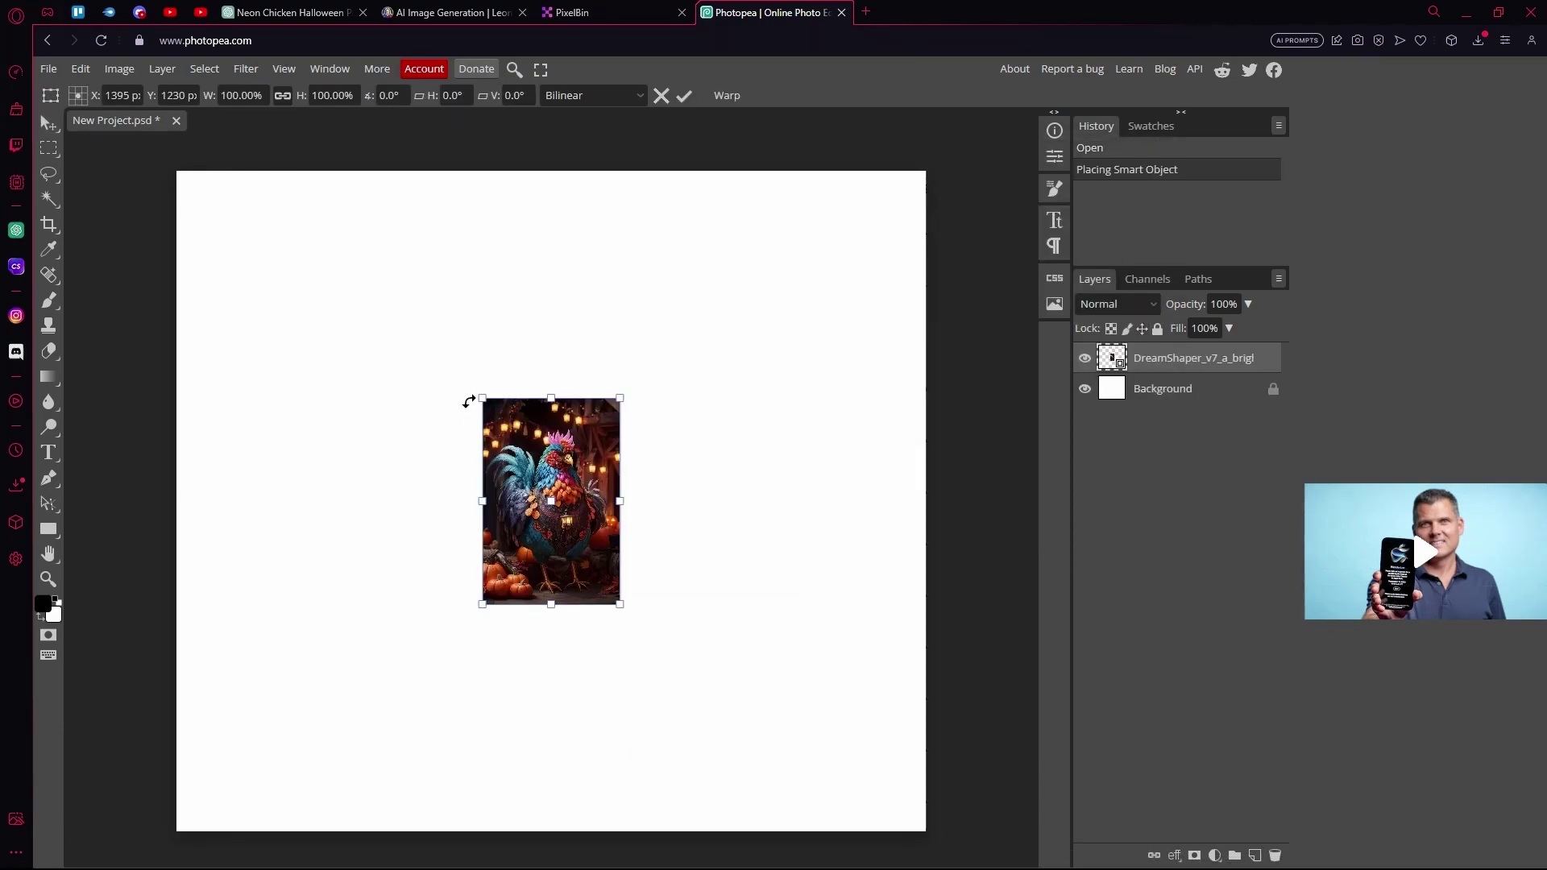
Scale and reposition the chicken image until it spans the full canvas width
{"action": "left_click_drag", "start_coordinate": [469, 401], "coordinate": [178, 141]}
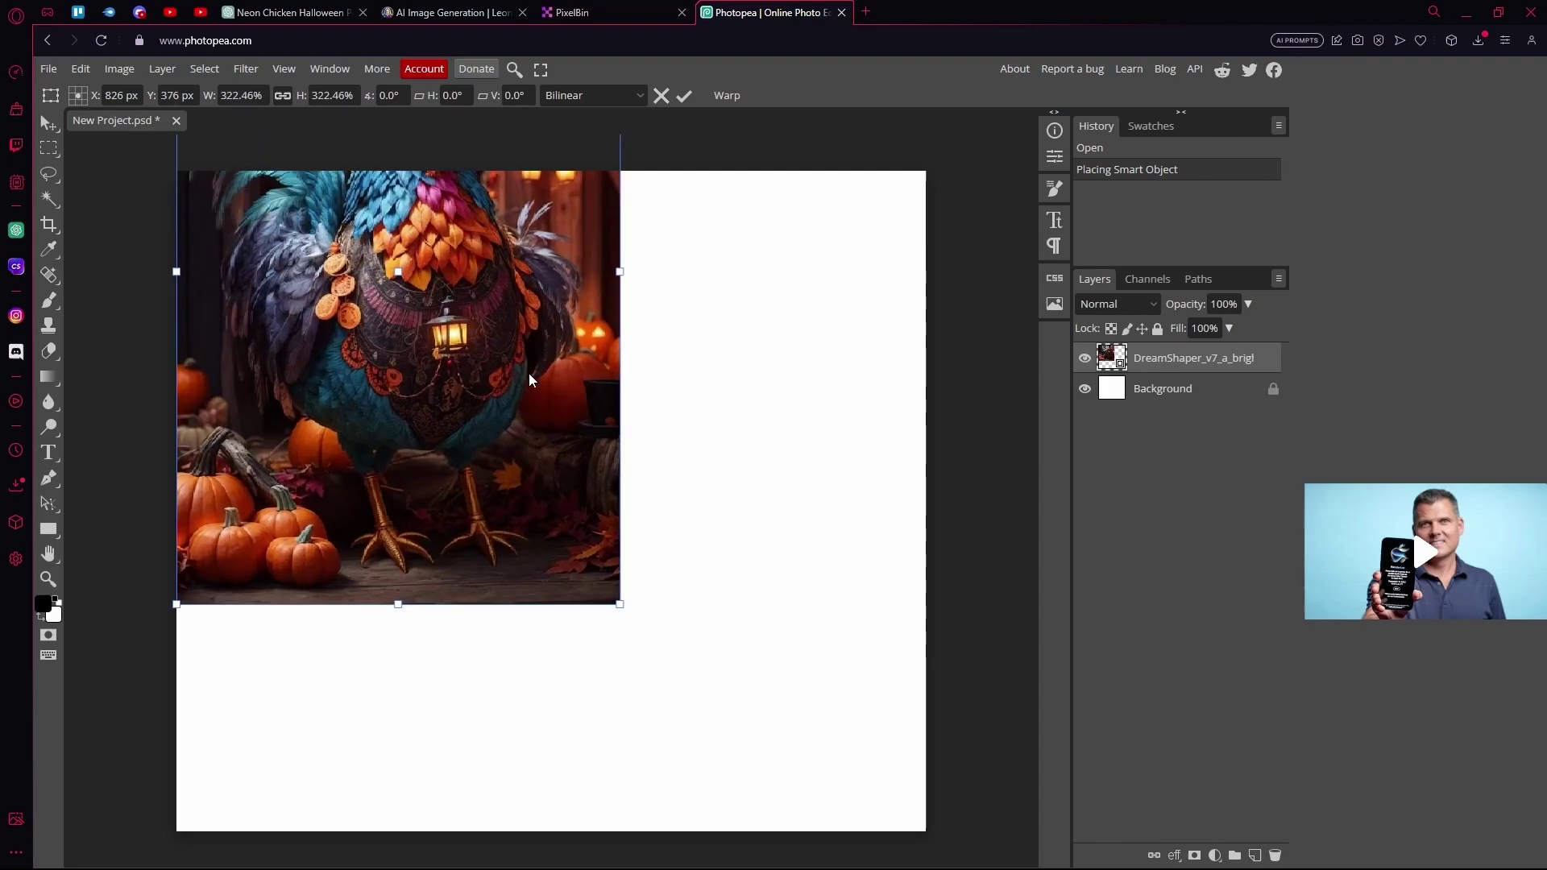
{"action": "left_click_drag", "start_coordinate": [530, 380], "coordinate": [594, 750]}
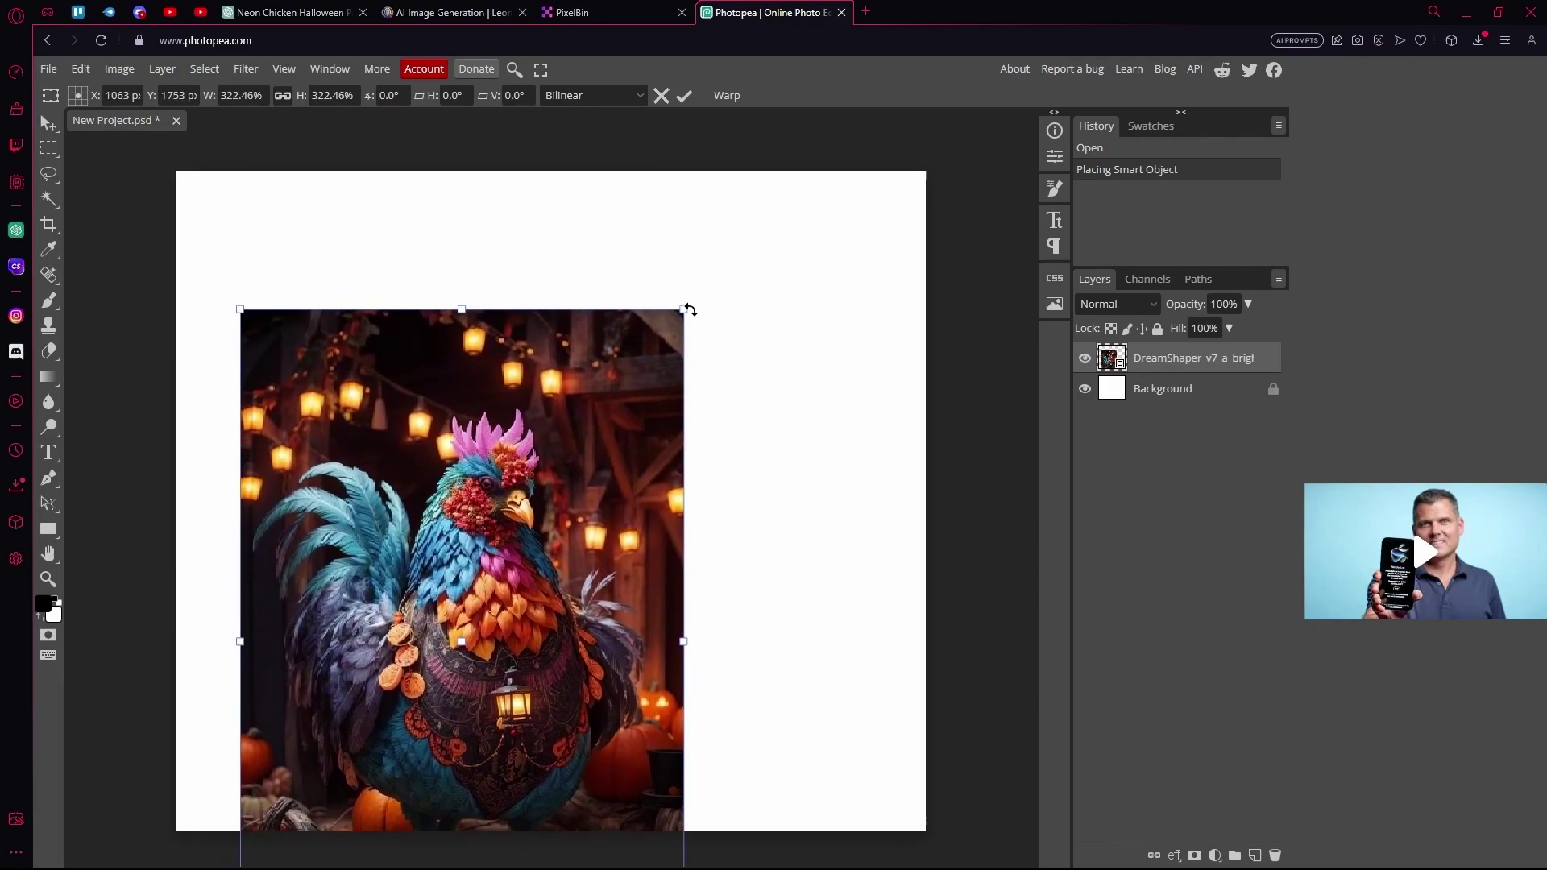
{"action": "left_click_drag", "start_coordinate": [690, 309], "coordinate": [906, 165]}
{"action": "left_click_drag", "start_coordinate": [754, 333], "coordinate": [779, 335]}
{"action": "left_click_drag", "start_coordinate": [263, 524], "coordinate": [174, 515]}
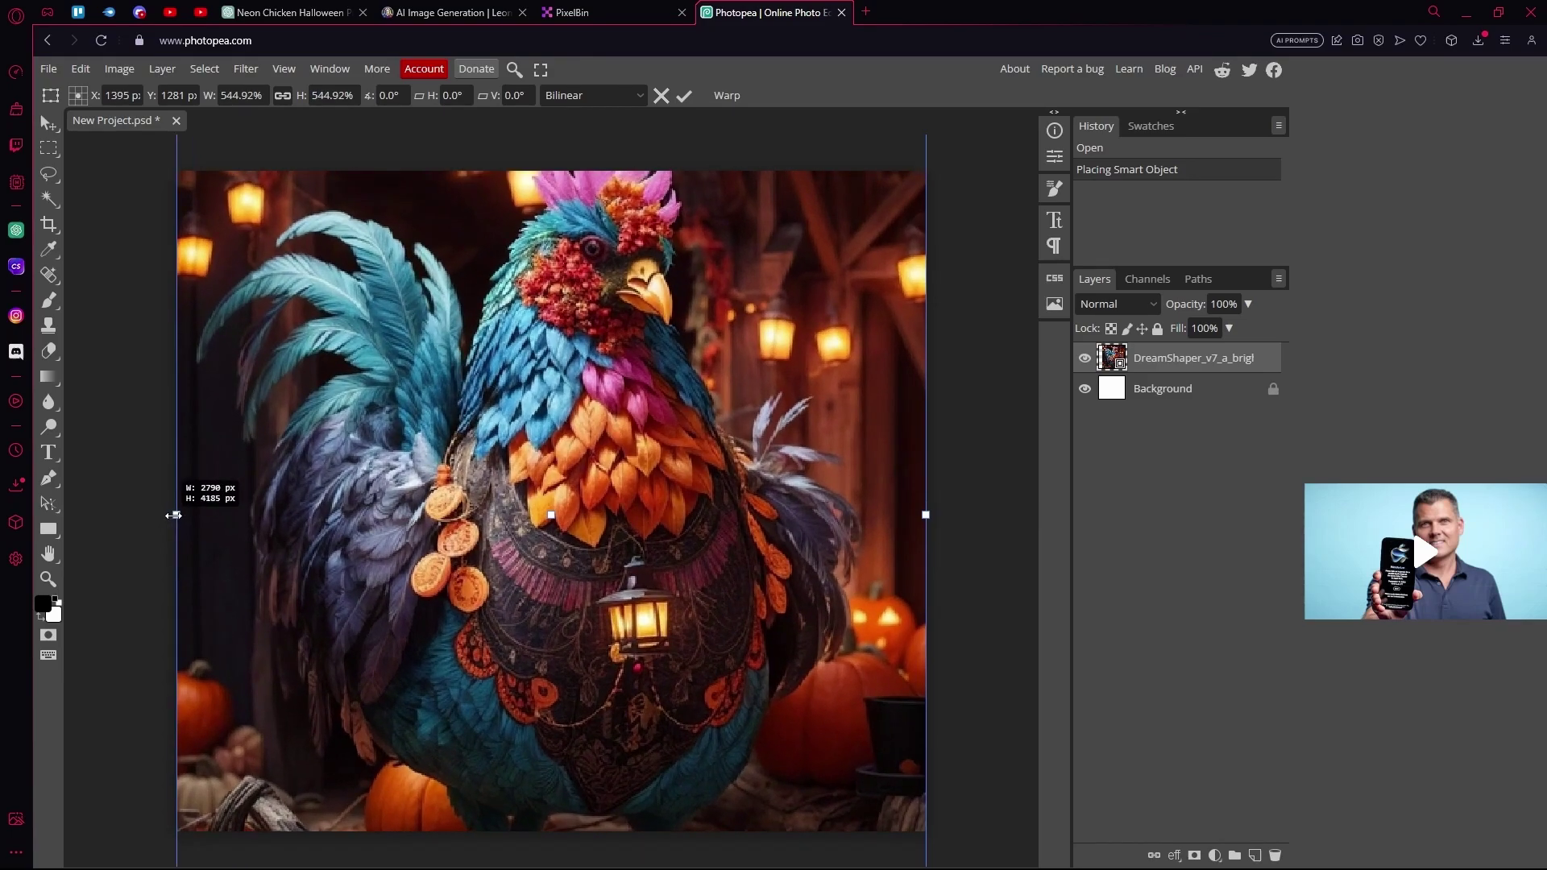
{"action": "left_click_drag", "start_coordinate": [685, 323], "coordinate": [684, 418]}
{"action": "scroll", "coordinate": [921, 298], "scroll_direction": "down", "scroll_amount": 5}
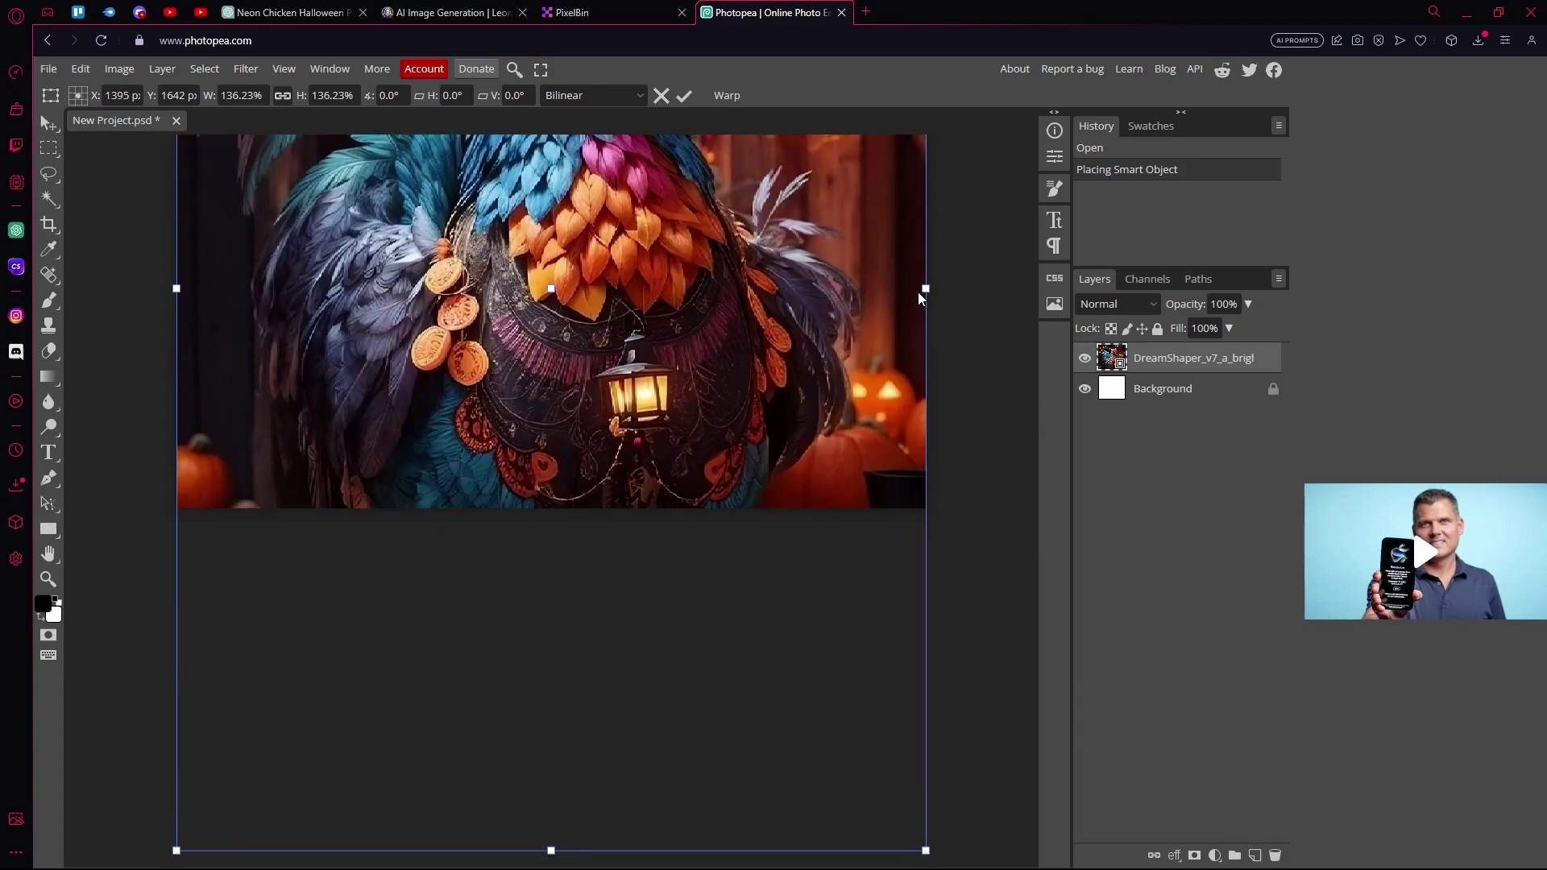
Export the chicken design as a 2790 × 2460 PNG named New Project
{"action": "left_click", "coordinate": [46, 66]}
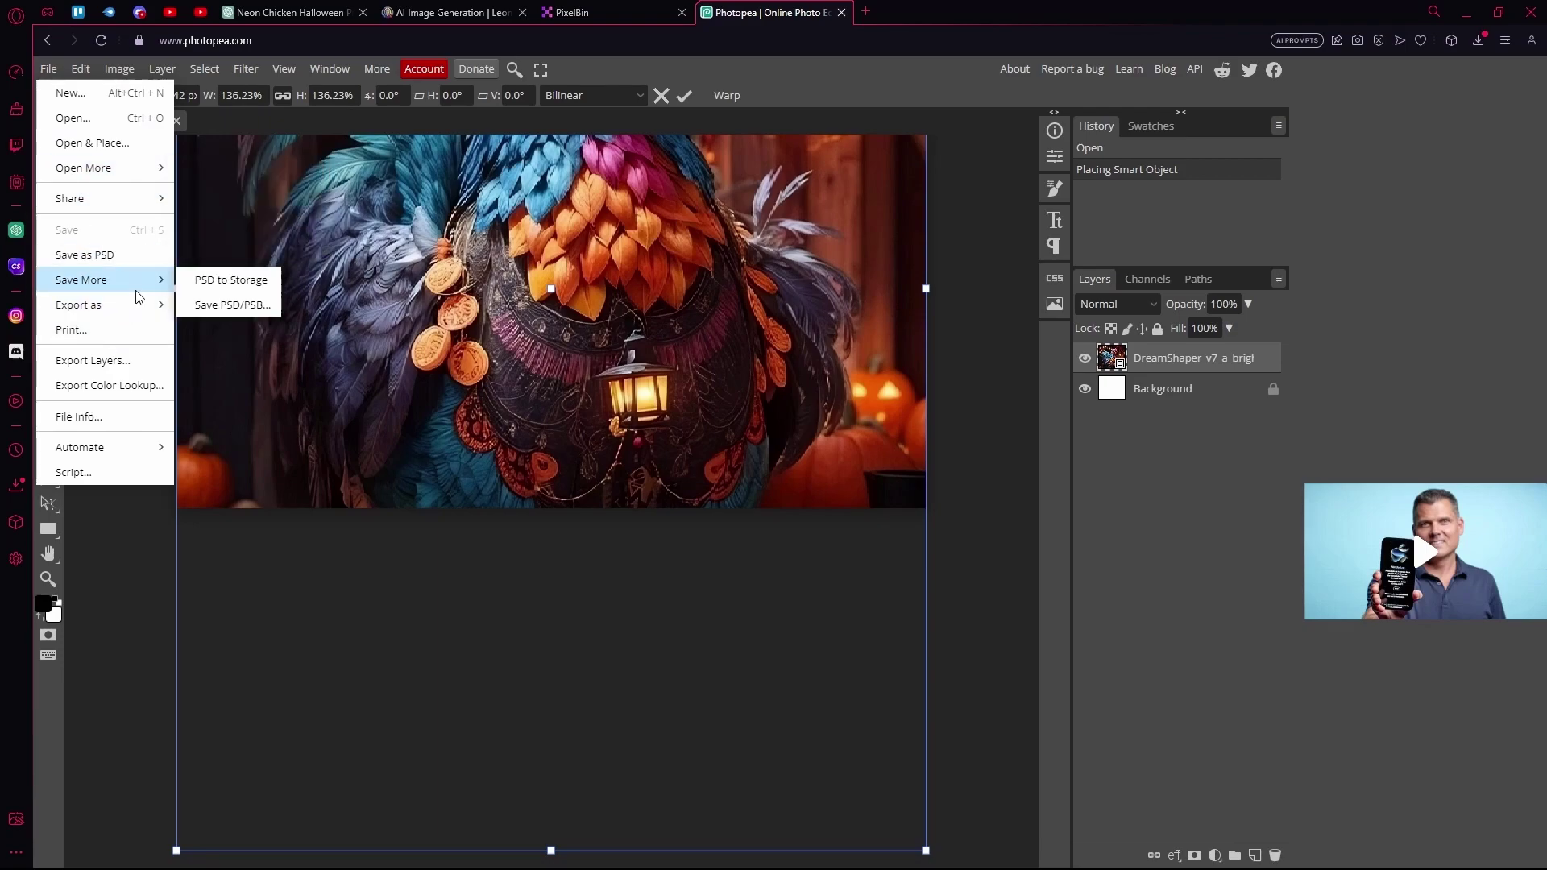
{"action": "mouse_move", "coordinate": [133, 305]}
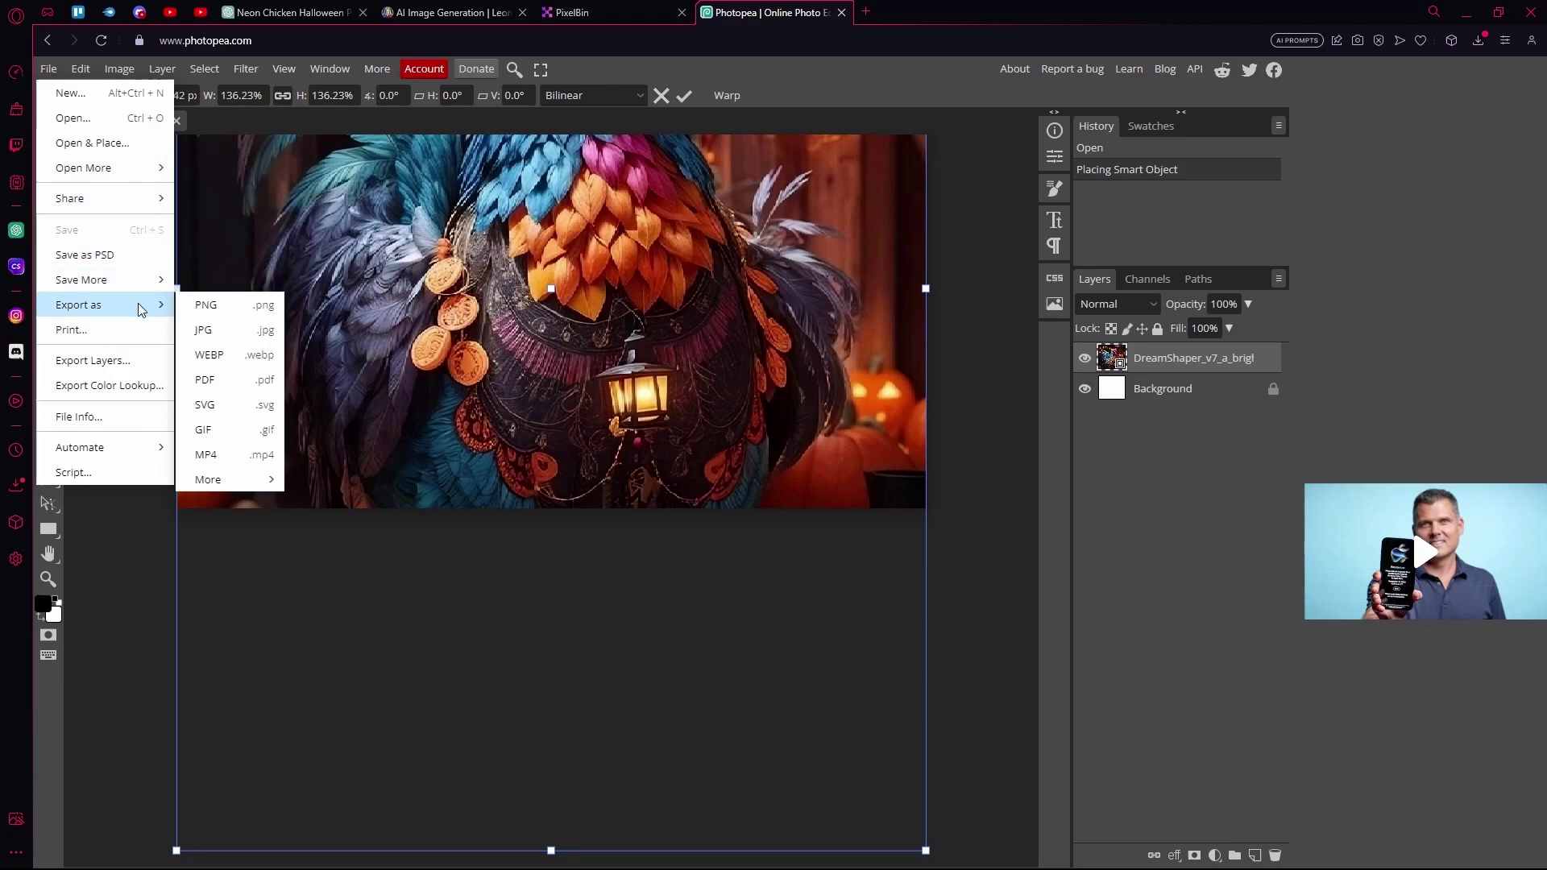
{"action": "left_click", "coordinate": [256, 316]}
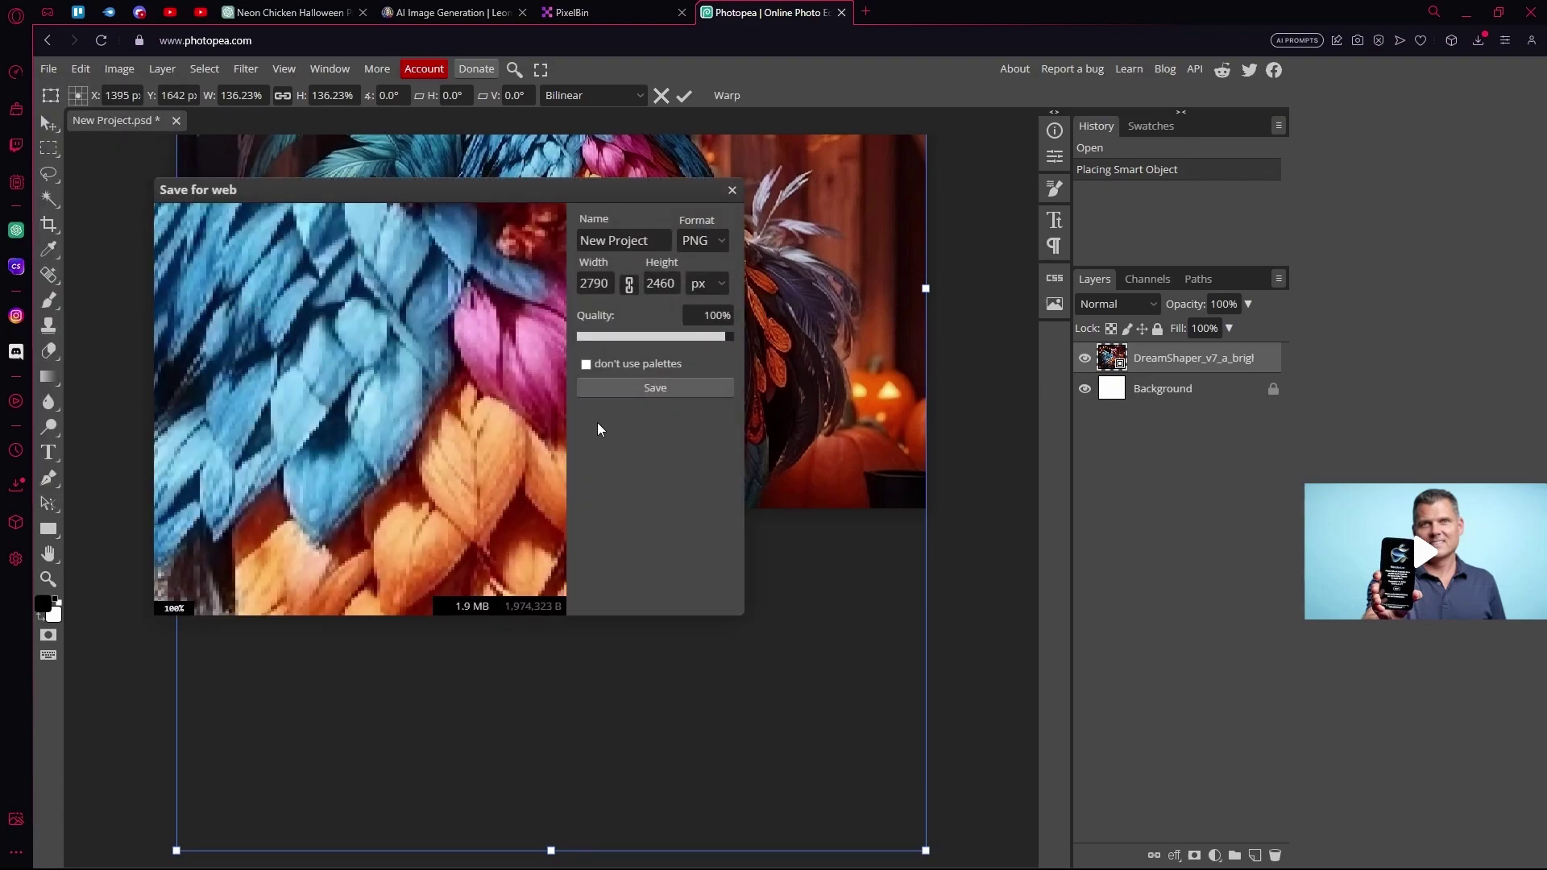
{"action": "scroll", "coordinate": [427, 423], "scroll_direction": "down", "scroll_amount": 2}
{"action": "scroll", "coordinate": [431, 427], "scroll_direction": "up", "scroll_amount": 4}
{"action": "scroll", "coordinate": [431, 427], "scroll_direction": "down", "scroll_amount": 6}
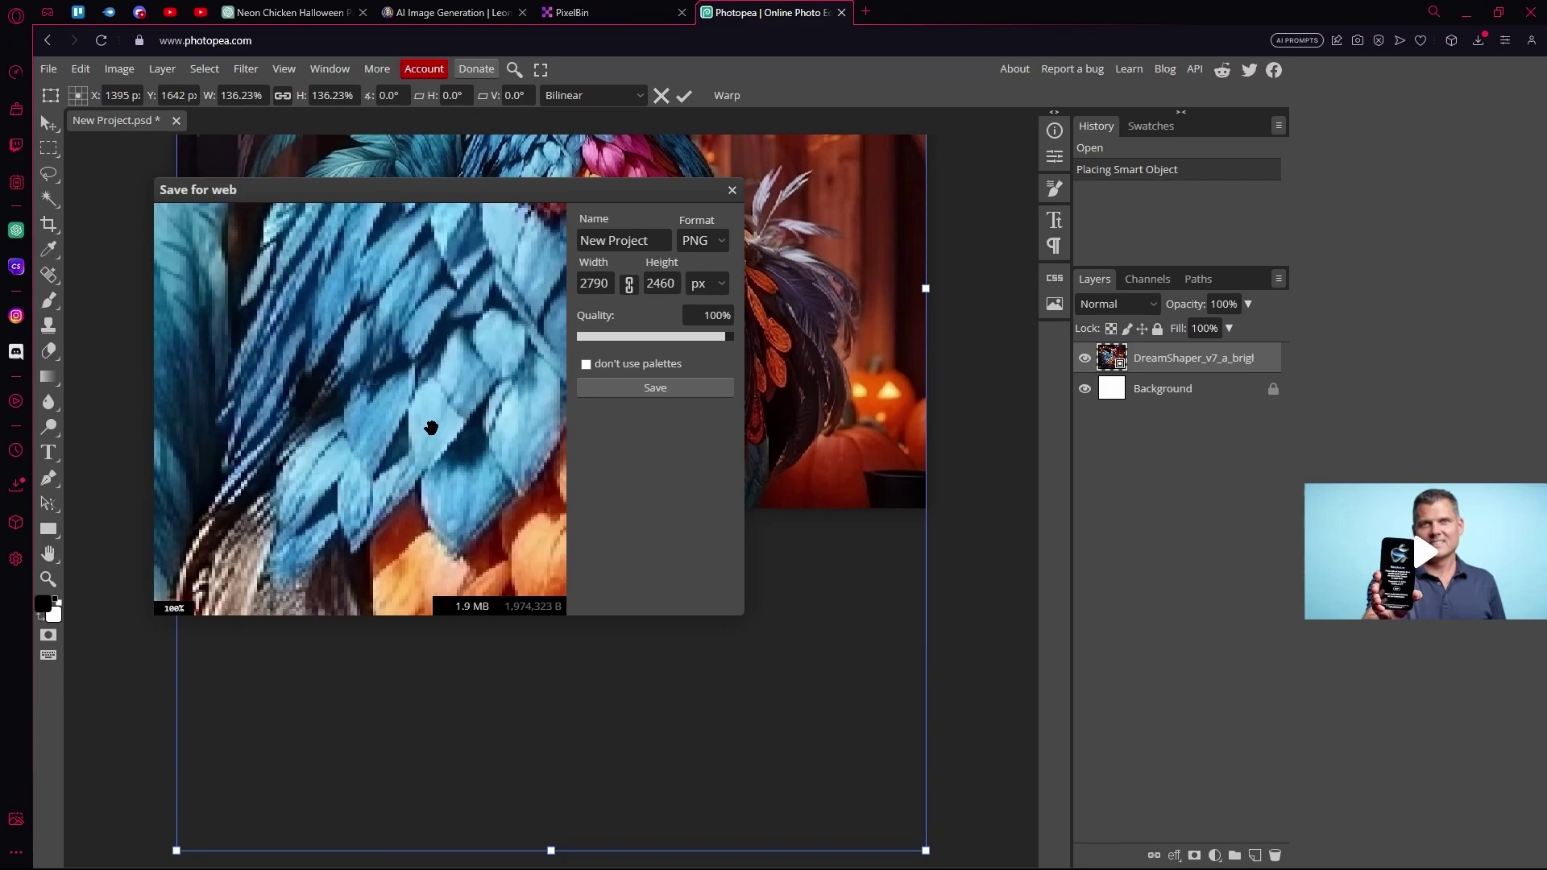
{"action": "scroll", "coordinate": [434, 429], "scroll_direction": "down", "scroll_amount": 3}
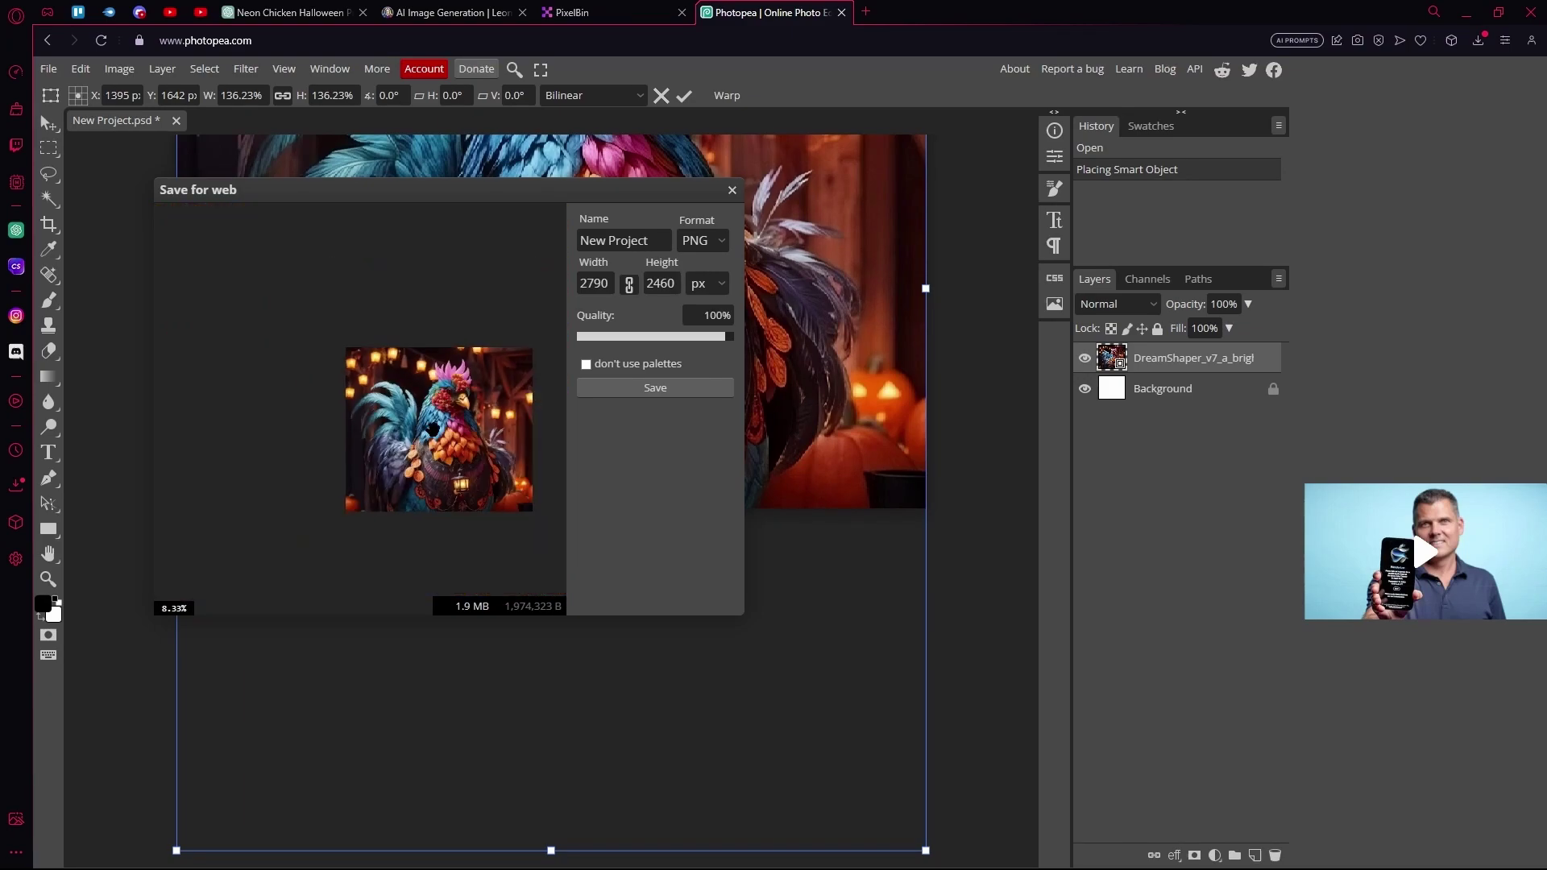
{"action": "scroll", "coordinate": [556, 423], "scroll_direction": "up", "scroll_amount": 2}
{"action": "scroll", "coordinate": [457, 463], "scroll_direction": "up", "scroll_amount": 2}
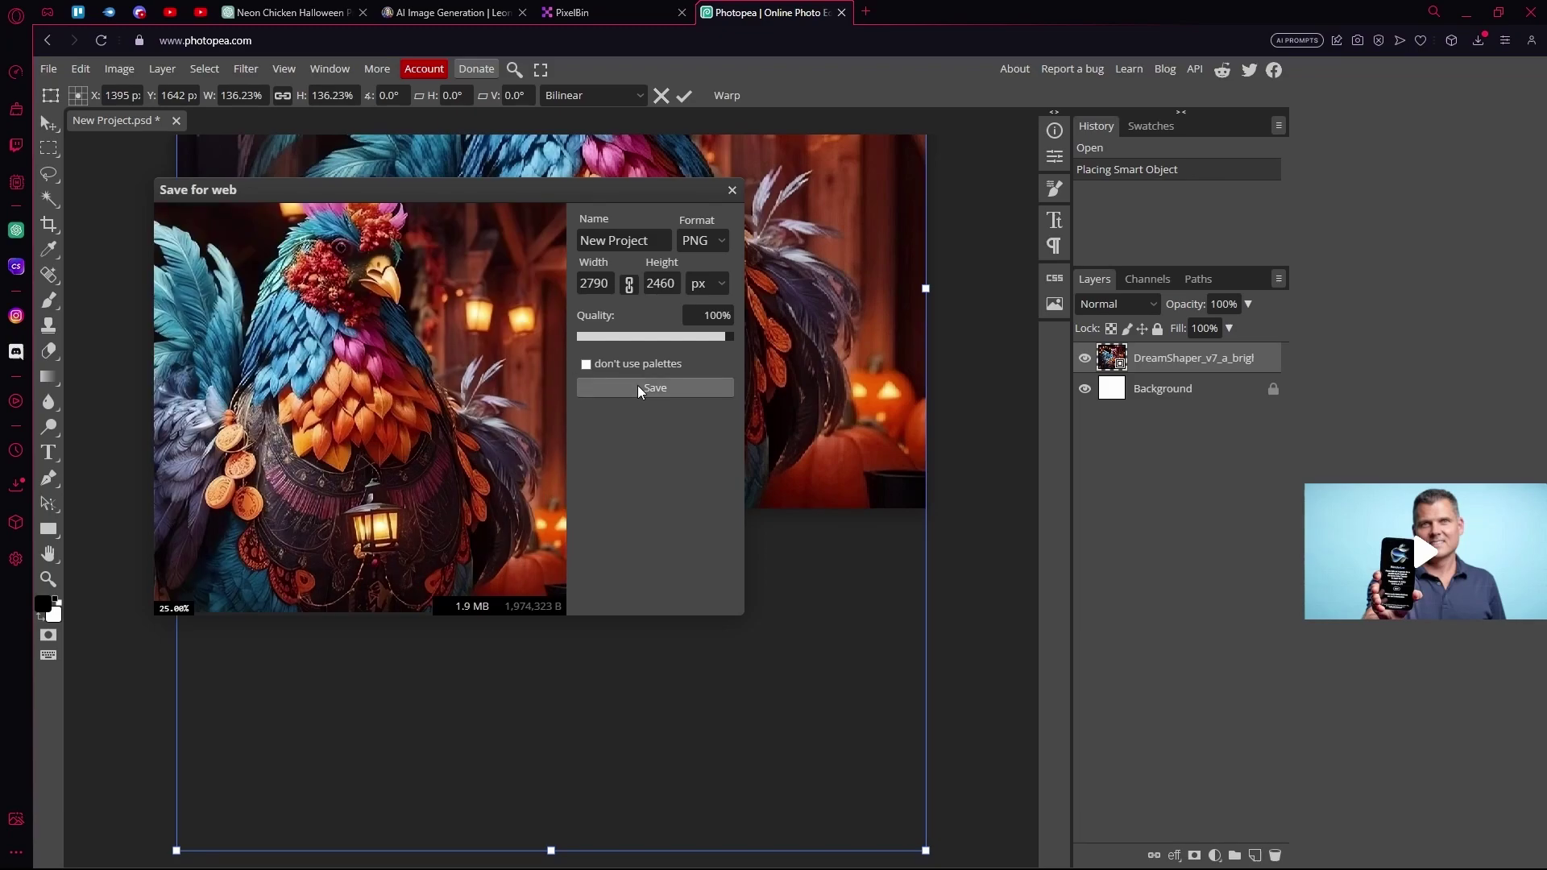
{"action": "left_click", "coordinate": [640, 389]}
{"action": "scroll", "coordinate": [743, 504], "scroll_direction": "up", "scroll_amount": 5}
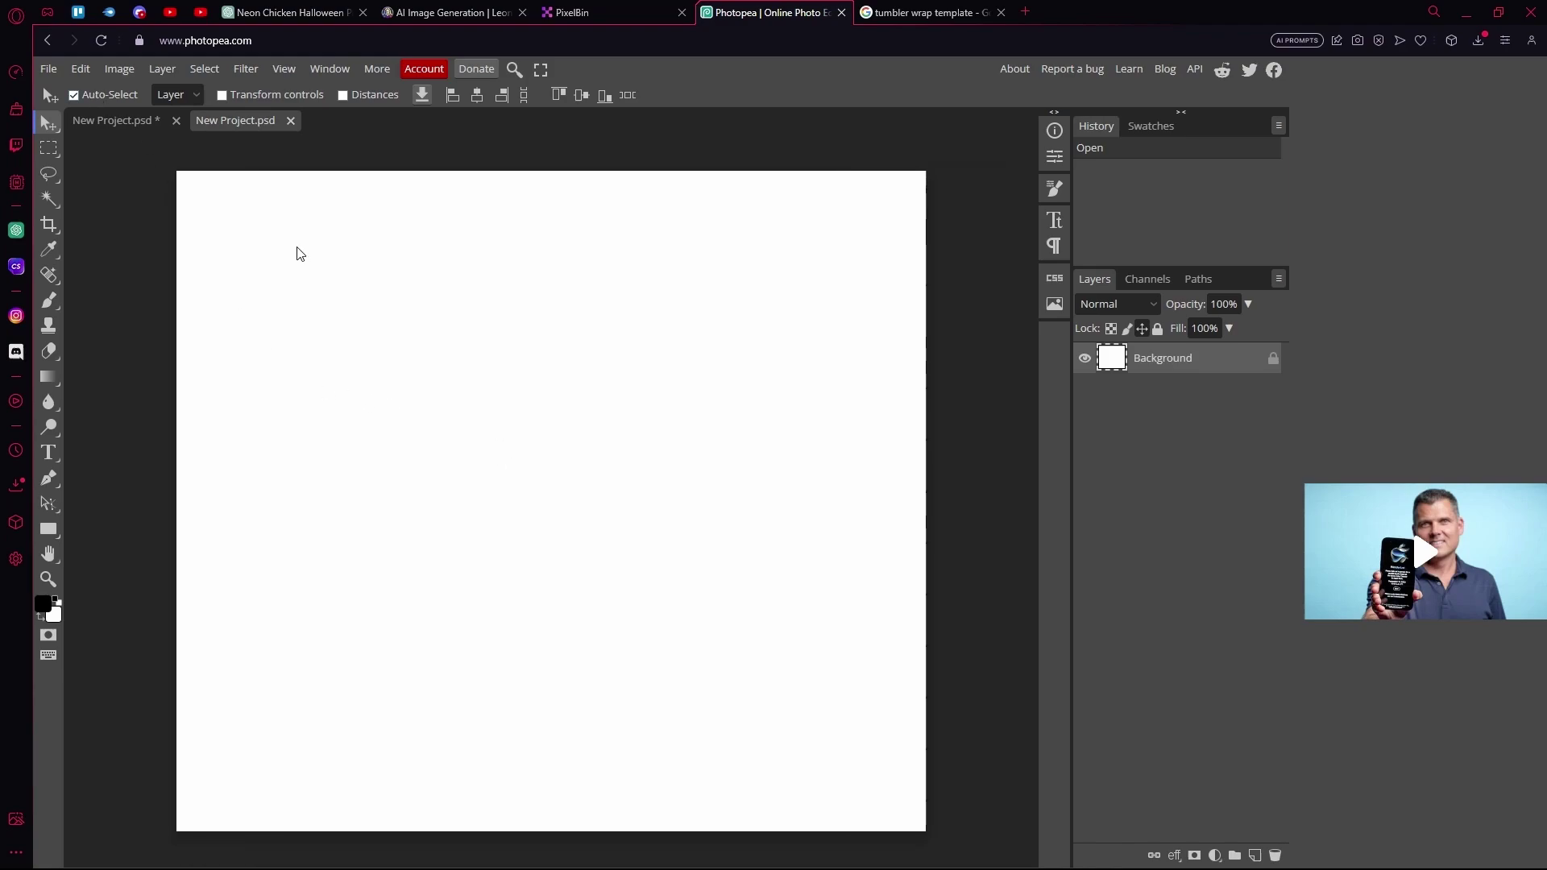
Place the purple tumbler wrap template JPG from Downloads into the new project
{"action": "left_click", "coordinate": [47, 70]}
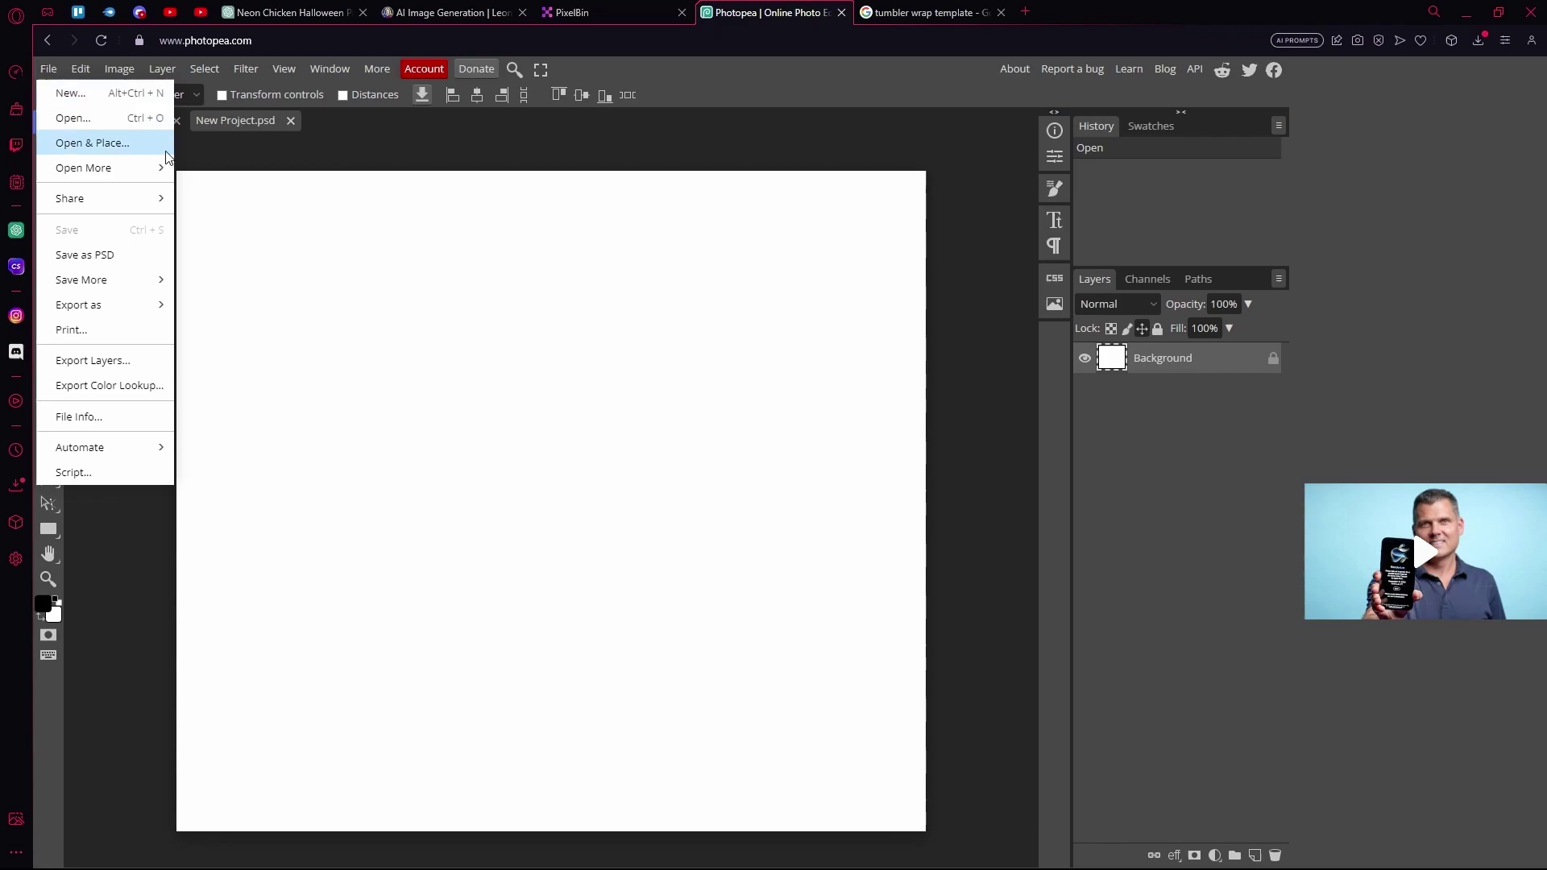
{"action": "left_click", "coordinate": [413, 294]}
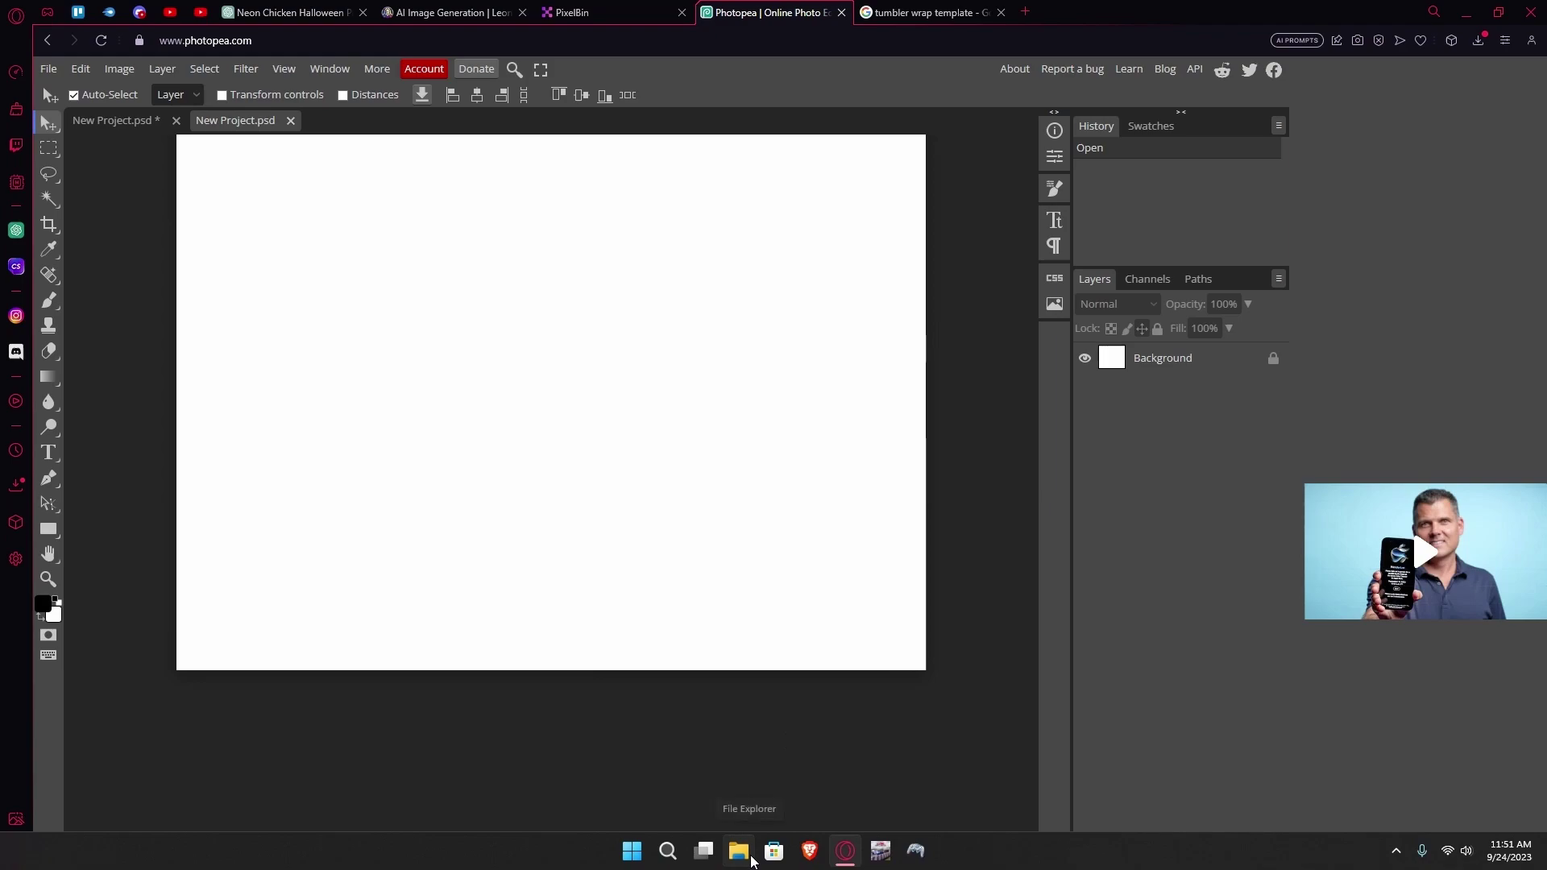
{"action": "left_click", "coordinate": [751, 859]}
{"action": "left_click", "coordinate": [323, 324]}
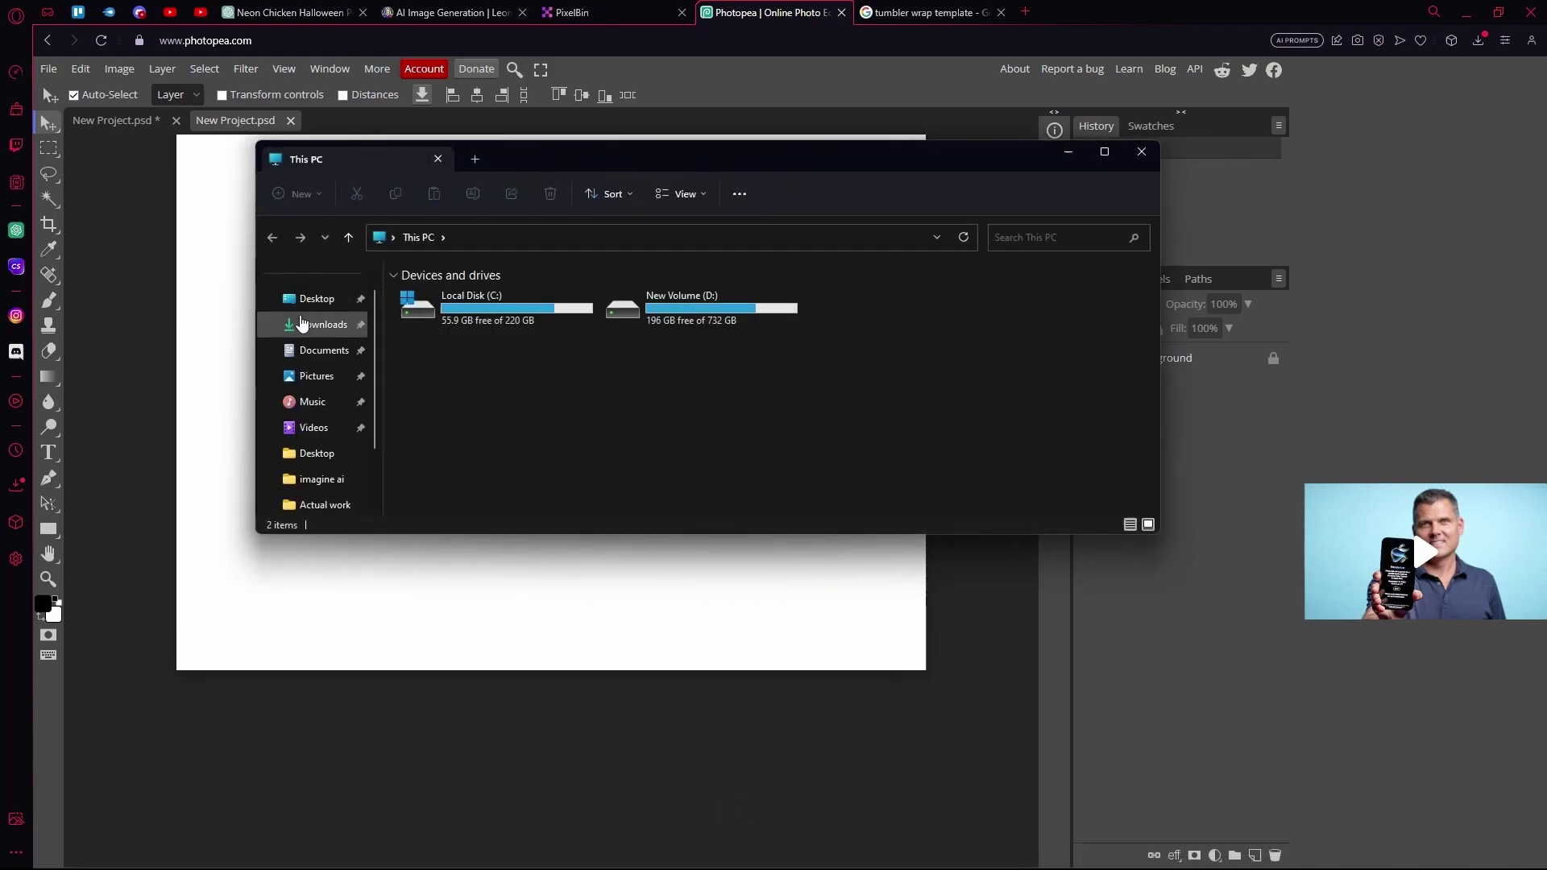
{"action": "left_click_drag", "start_coordinate": [472, 321], "coordinate": [220, 284]}
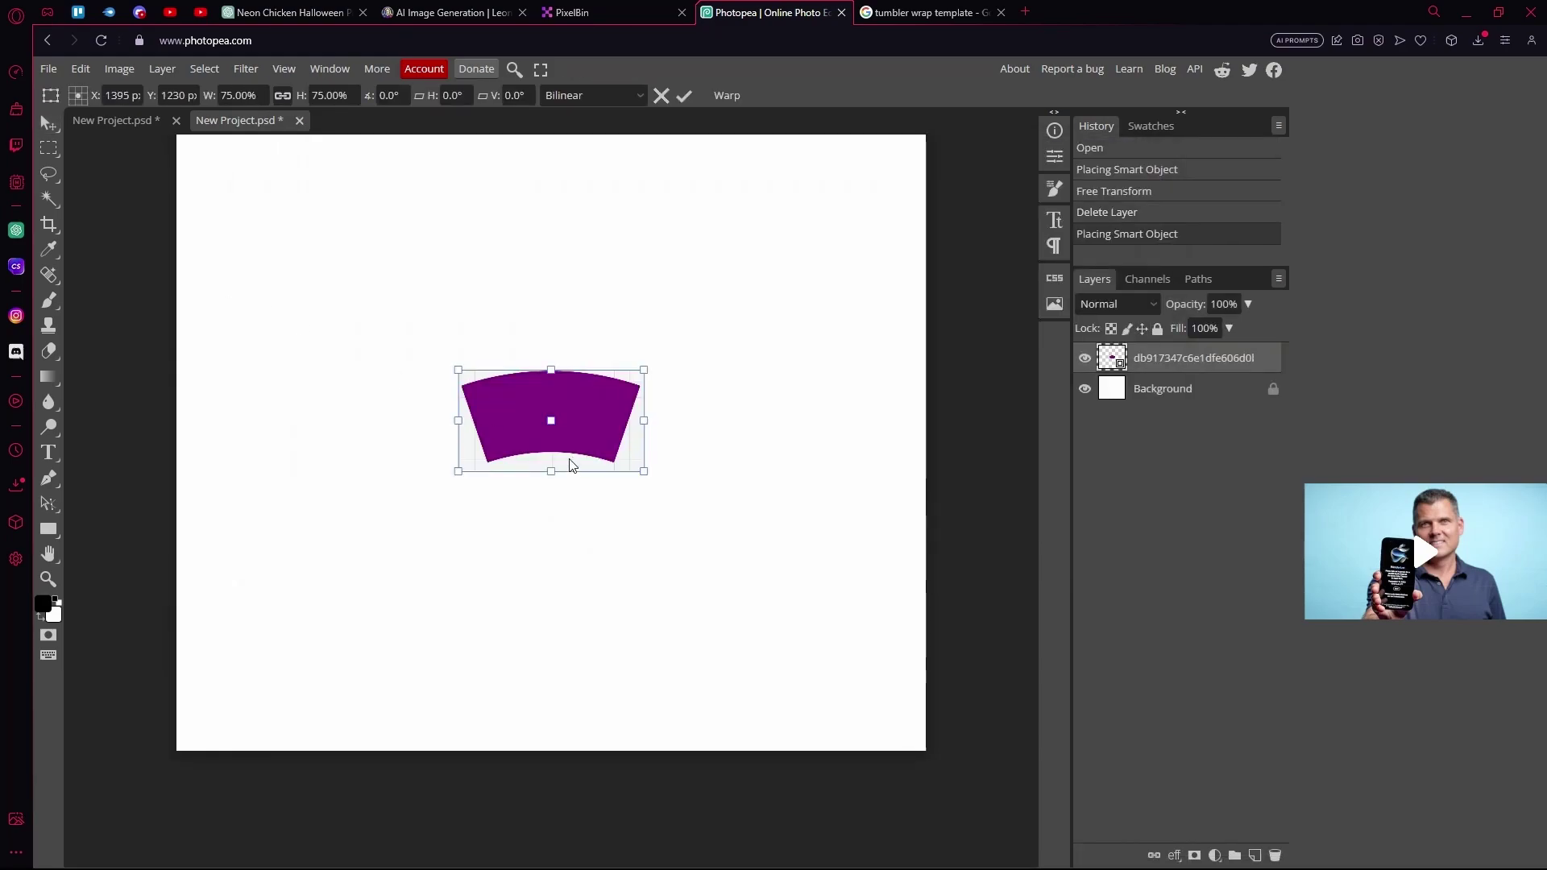
Enlarge the template to about 314% and centre it on the canvas
{"action": "left_click_drag", "start_coordinate": [471, 373], "coordinate": [194, 217]}
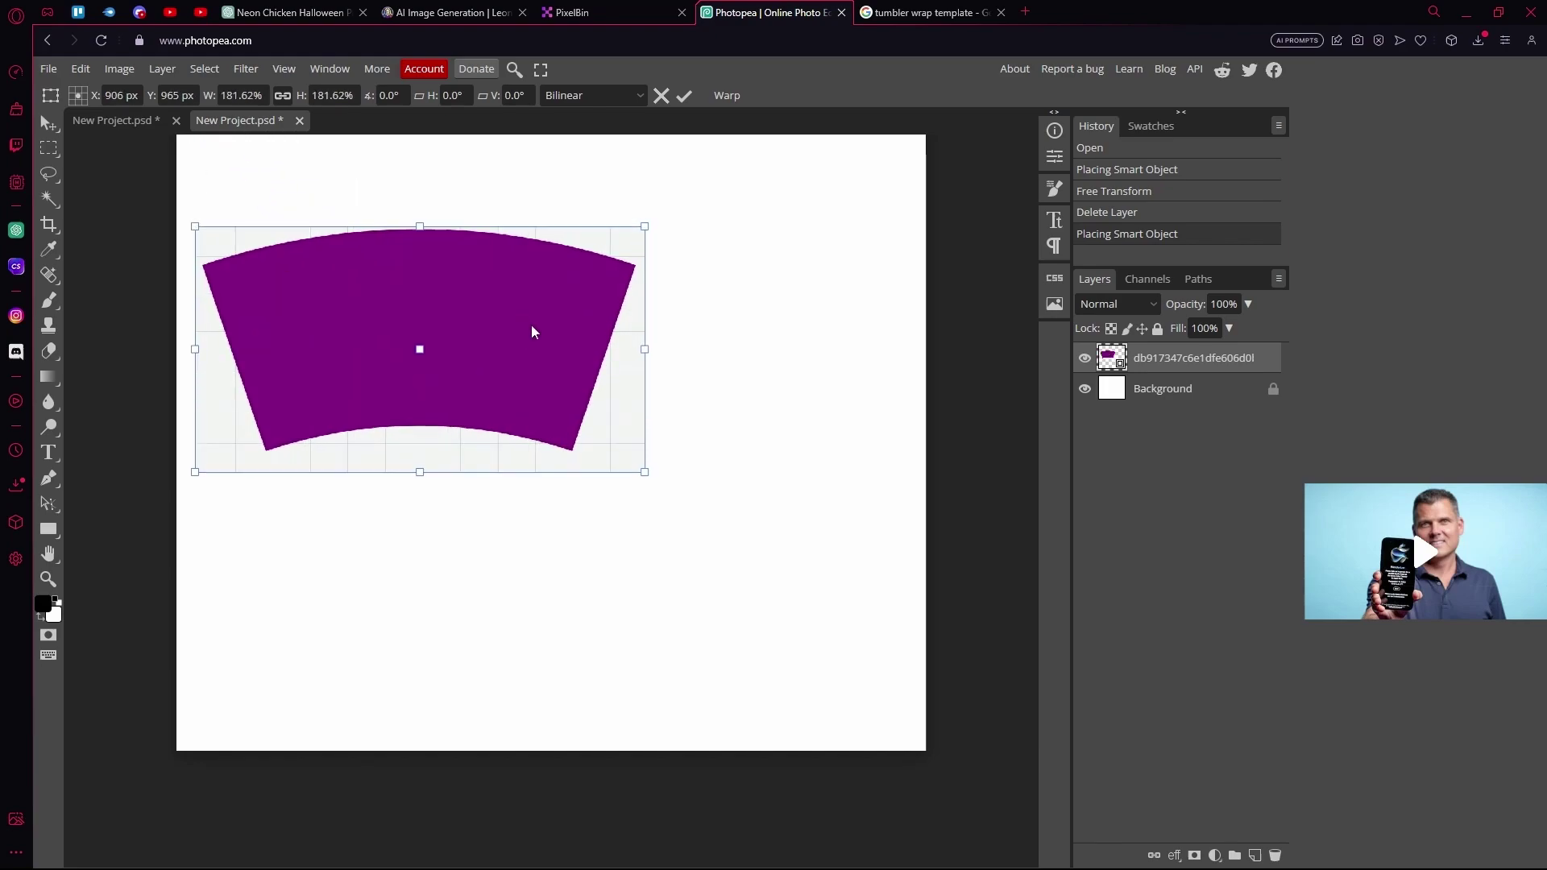
{"action": "left_click_drag", "start_coordinate": [532, 328], "coordinate": [642, 414]}
{"action": "left_click_drag", "start_coordinate": [752, 550], "coordinate": [939, 639]}
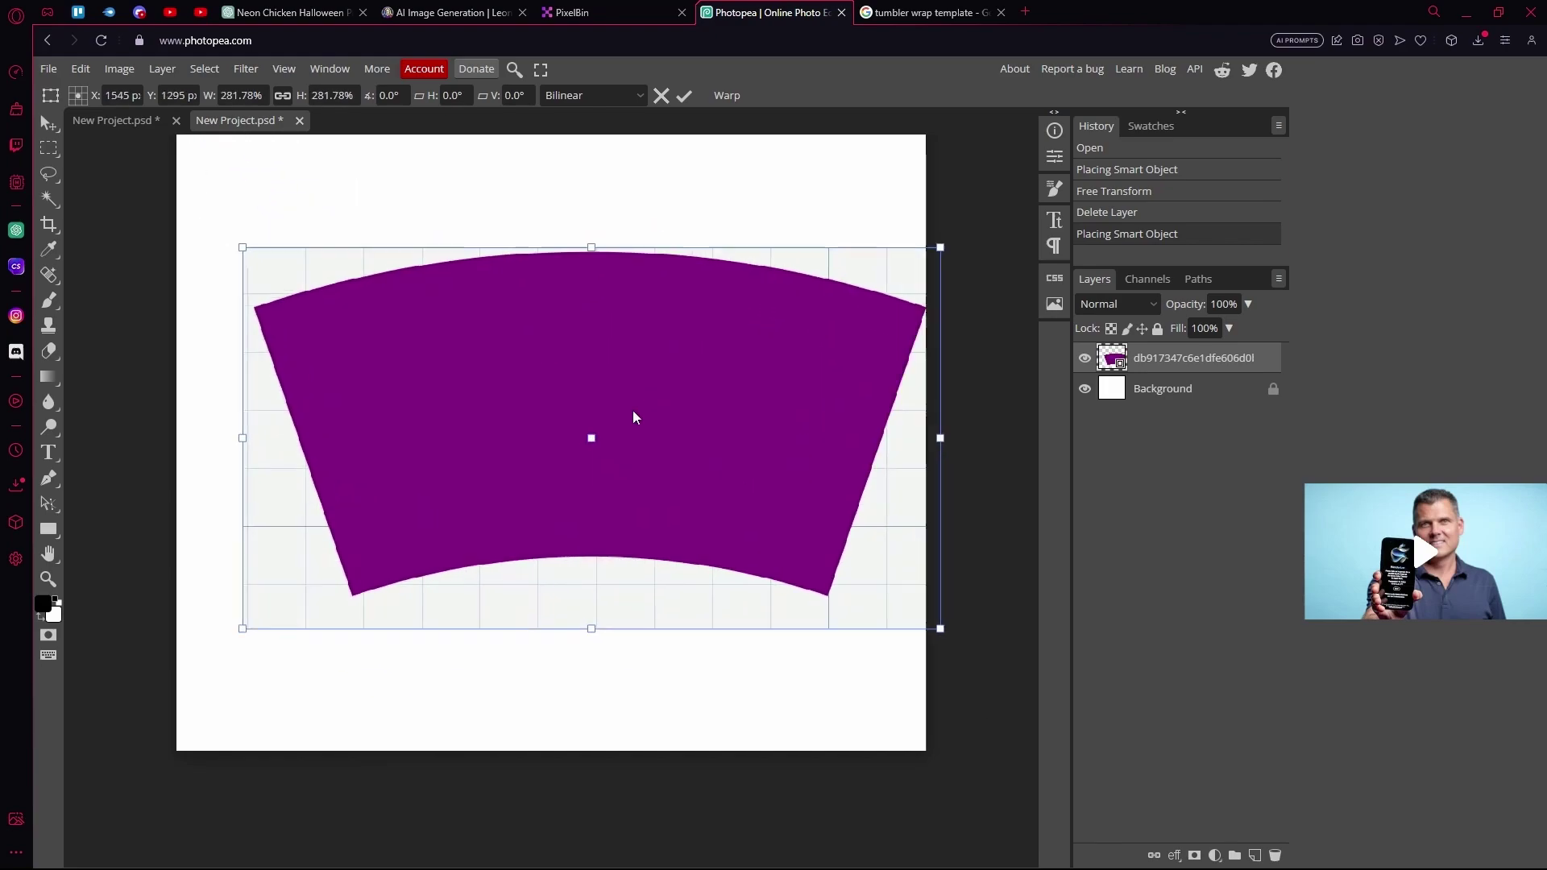
{"action": "left_click_drag", "start_coordinate": [632, 410], "coordinate": [540, 374]}
{"action": "left_click_drag", "start_coordinate": [756, 504], "coordinate": [802, 518]}
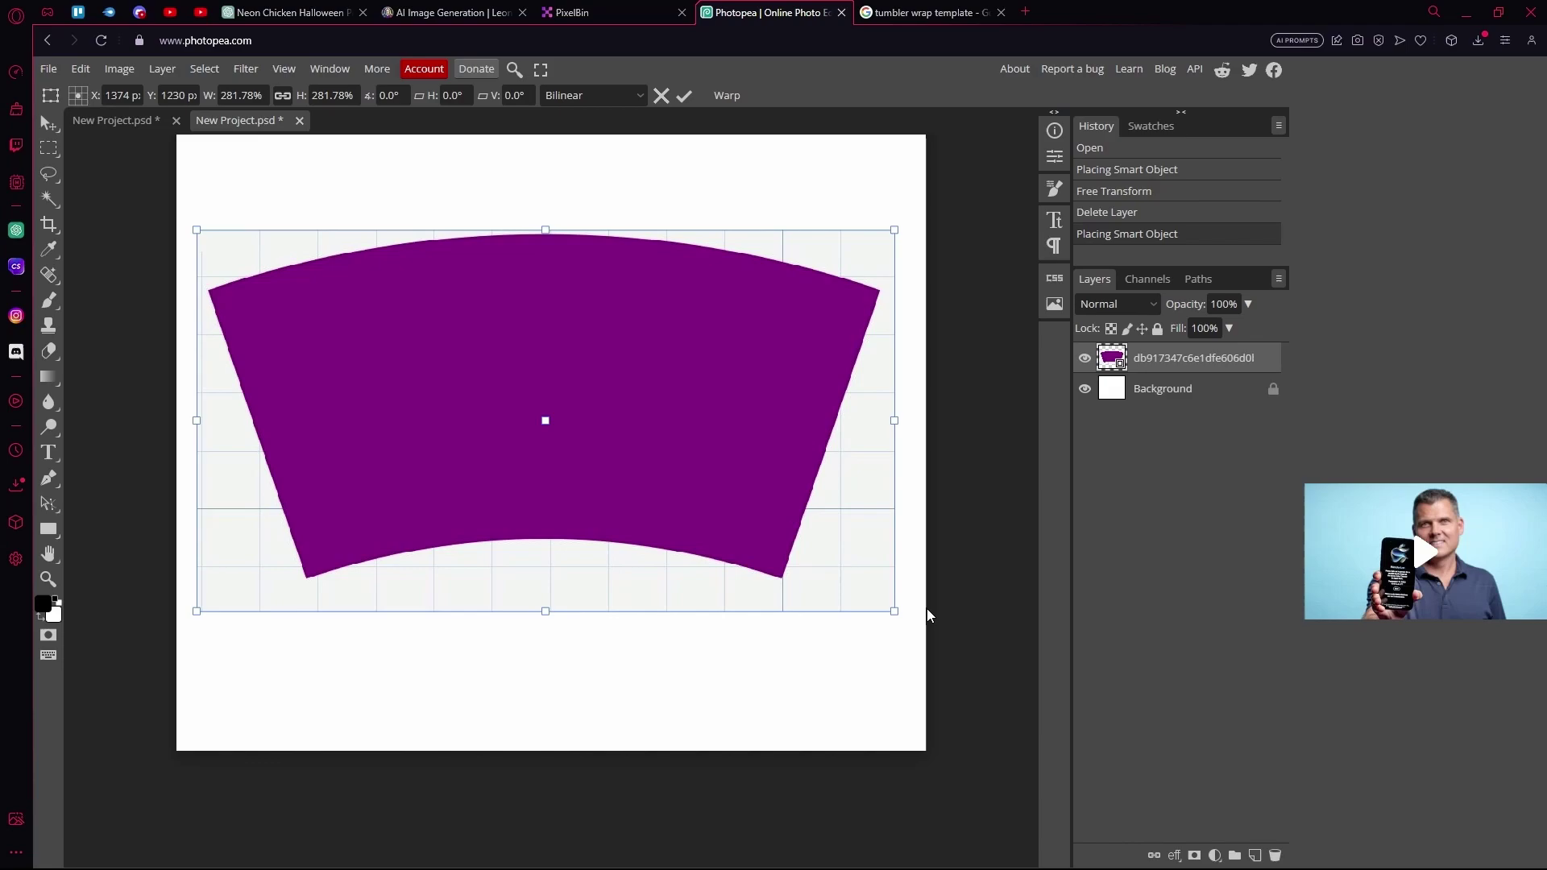
{"action": "left_click_drag", "start_coordinate": [895, 610], "coordinate": [909, 619]}
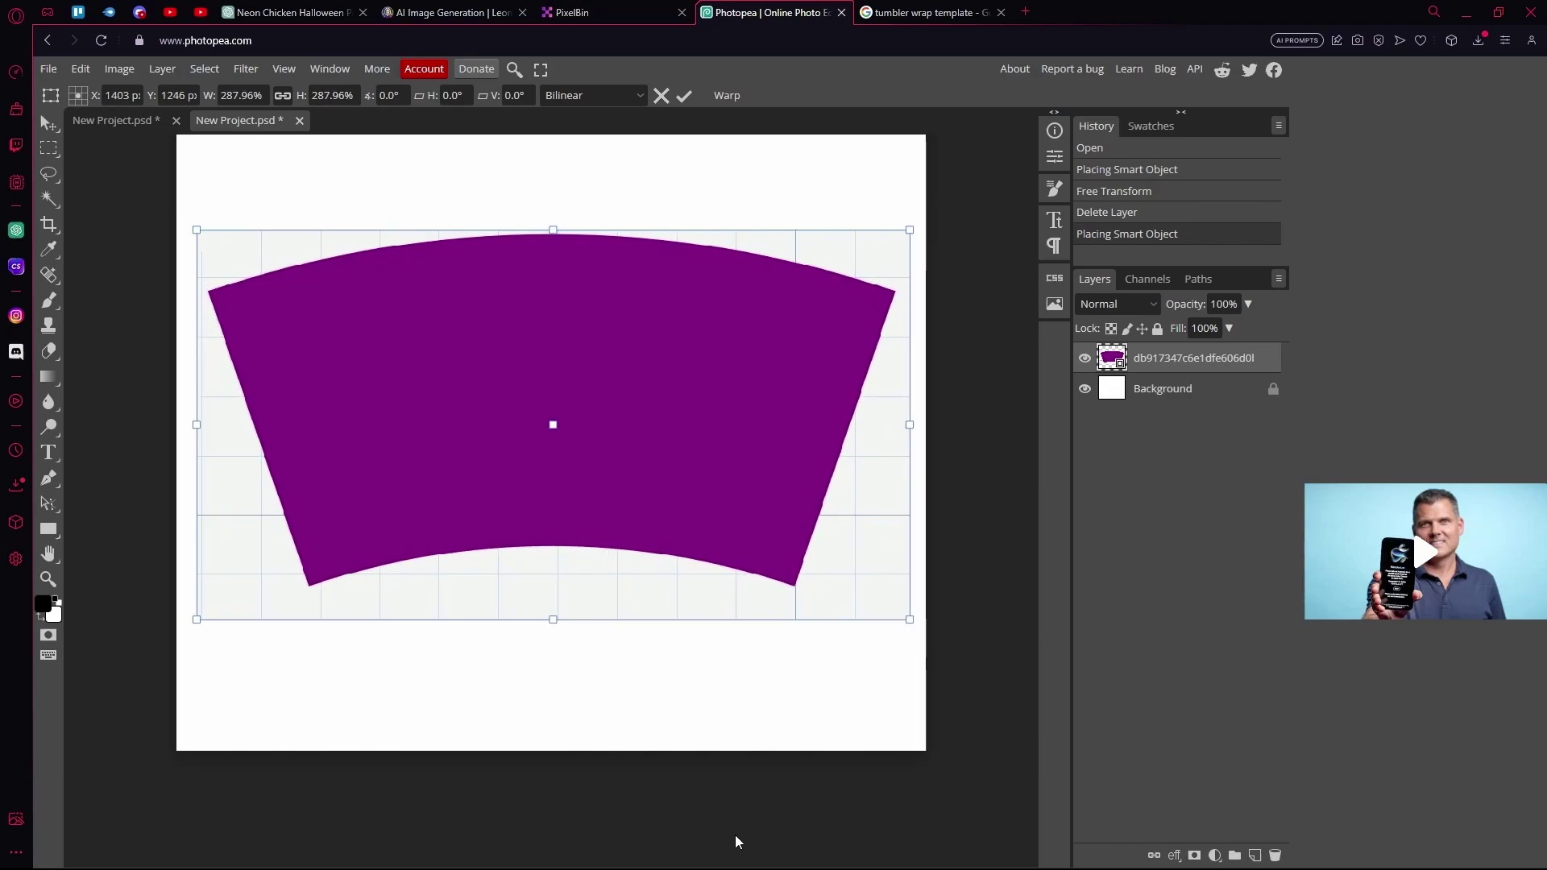
{"action": "left_click_drag", "start_coordinate": [735, 667], "coordinate": [732, 666]}
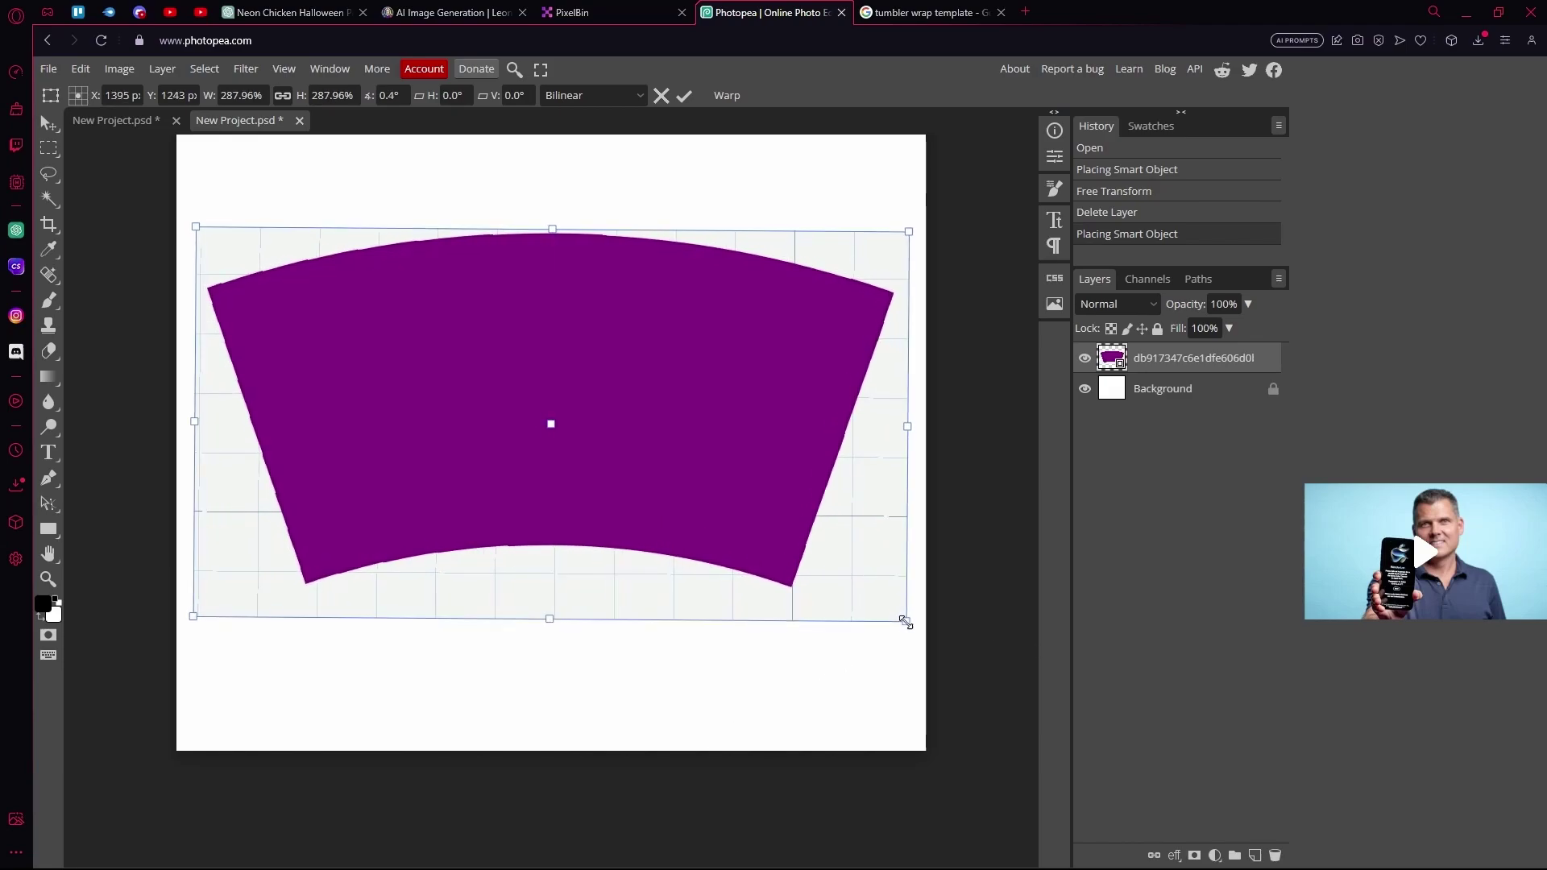
{"action": "left_click_drag", "start_coordinate": [904, 621], "coordinate": [935, 631]}
{"action": "left_click_drag", "start_coordinate": [769, 481], "coordinate": [732, 473]}
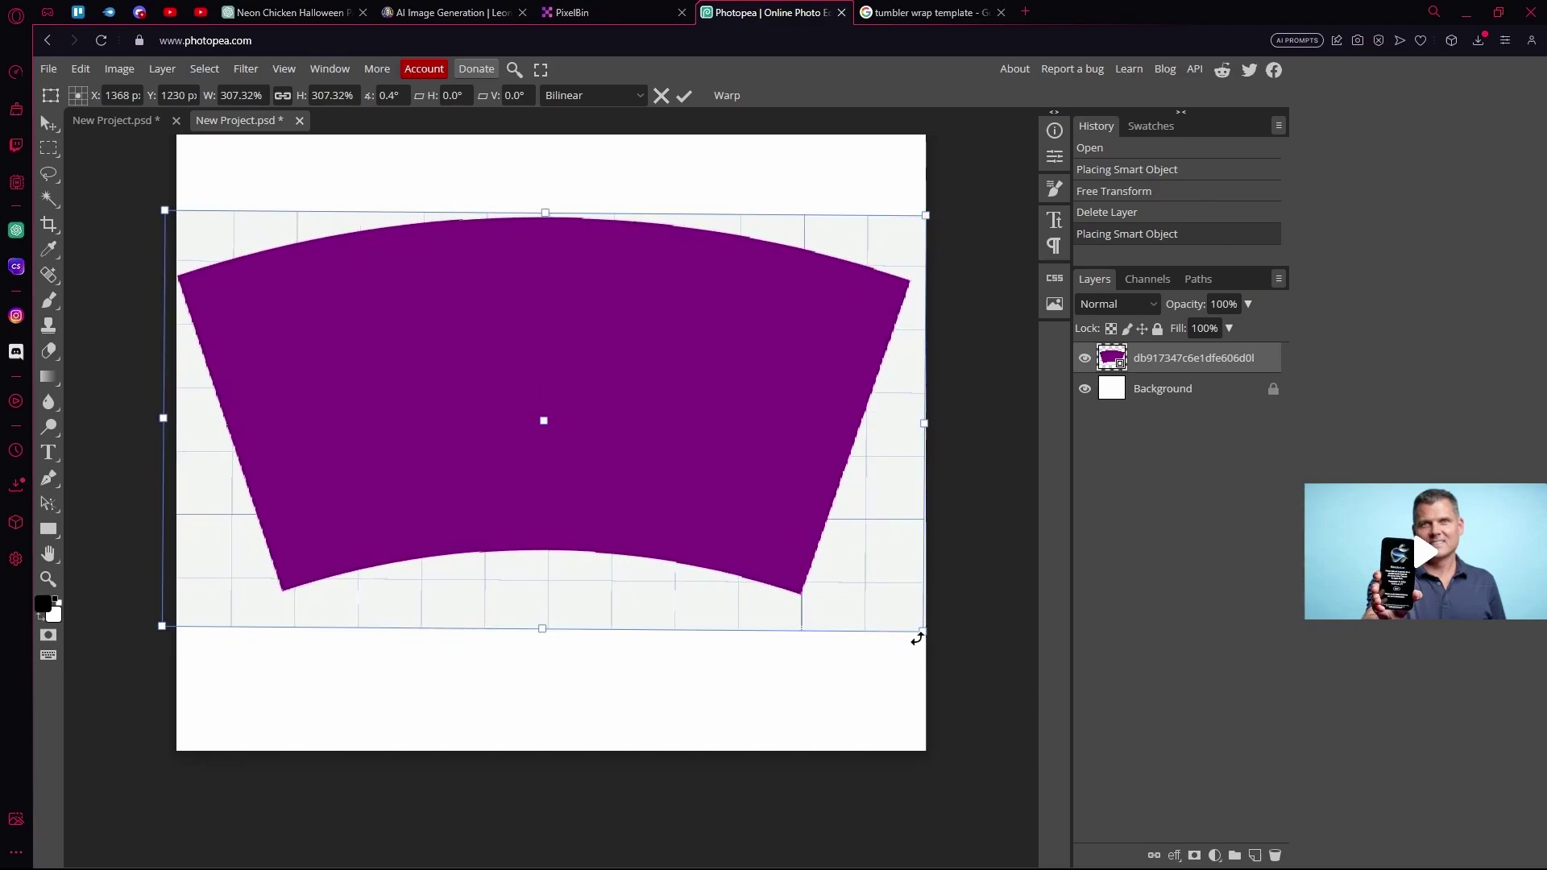
{"action": "left_click_drag", "start_coordinate": [917, 639], "coordinate": [938, 632]}
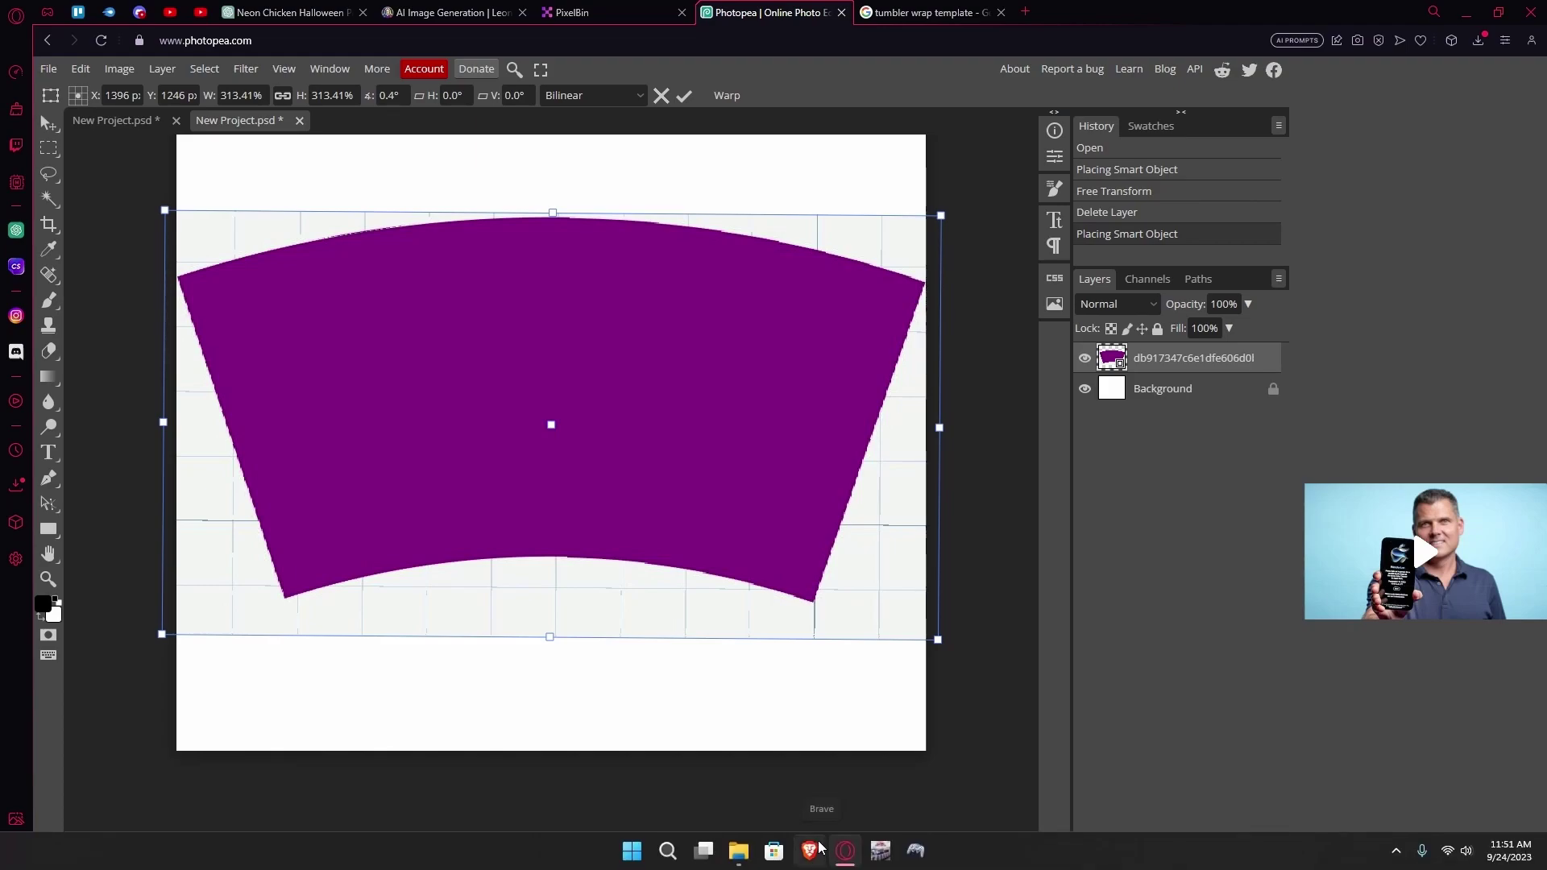
Drag the DreamShaper chicken image from Downloads onto the Photopea canvas as a new layer
{"action": "left_click", "coordinate": [738, 853]}
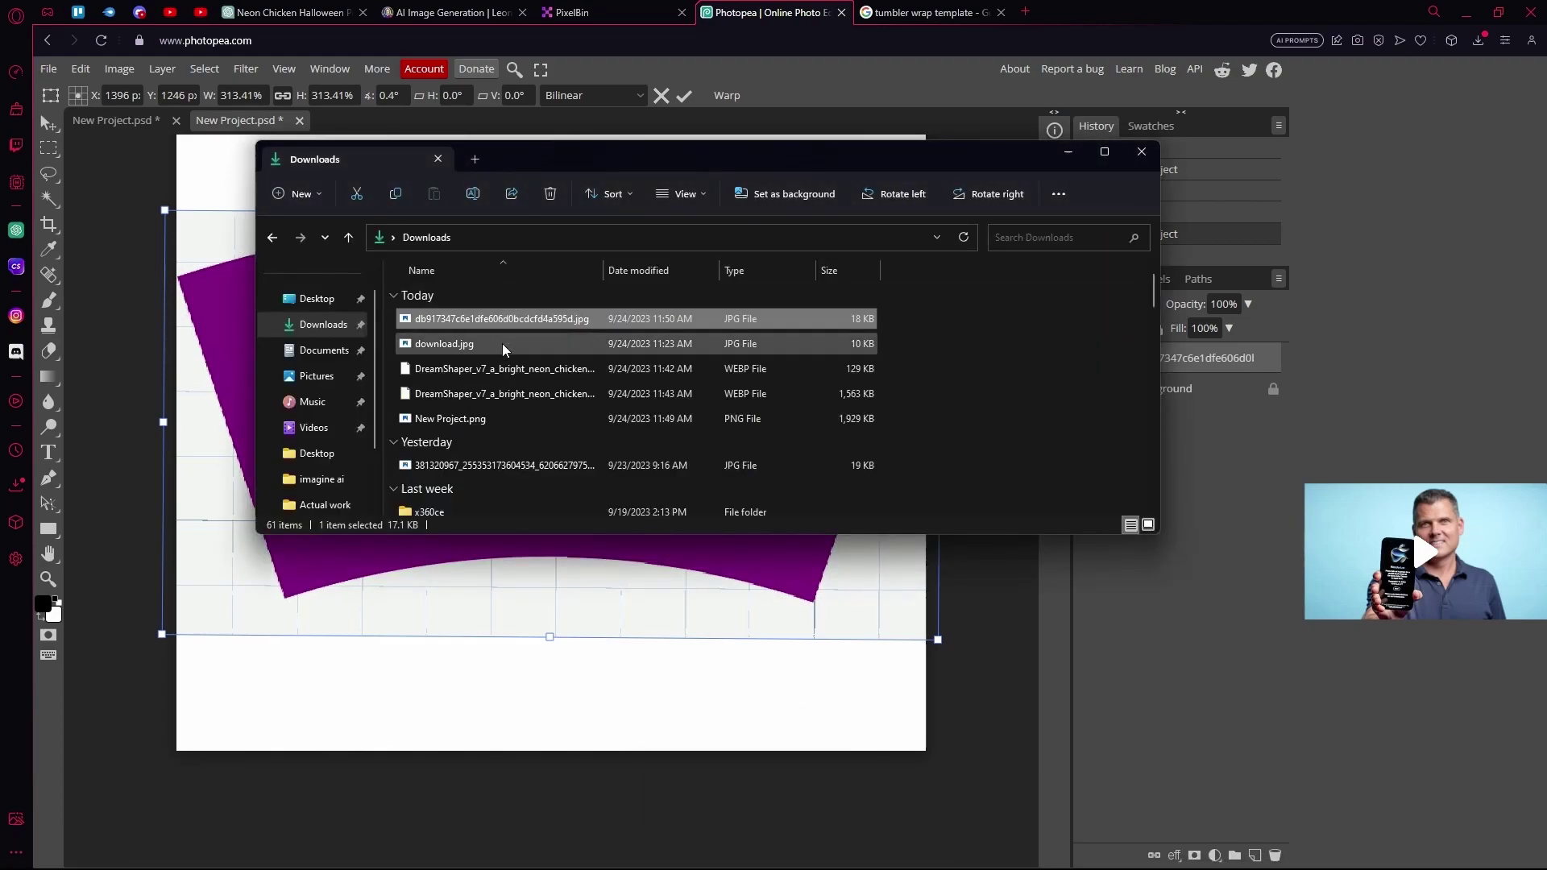
{"action": "mouse_move", "coordinate": [501, 343]}
{"action": "left_mouse_down"}
{"action": "mouse_move", "coordinate": [235, 330]}
{"action": "mouse_move", "coordinate": [497, 347]}
{"action": "left_mouse_up"}
{"action": "left_click_drag", "start_coordinate": [498, 365], "coordinate": [432, 698]}
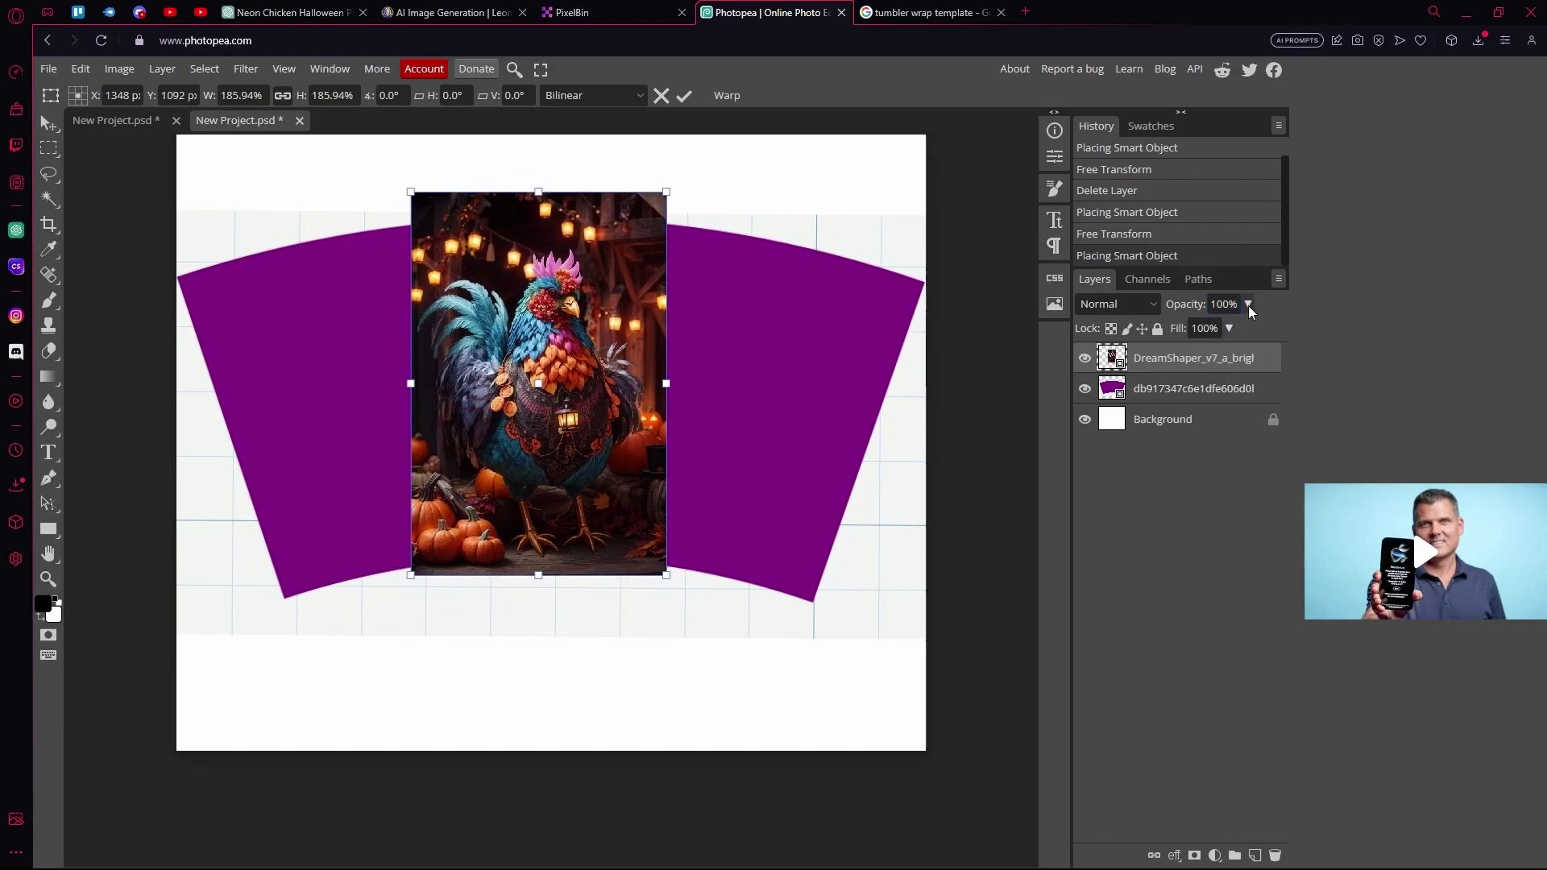
Lower the chicken layer's opacity to 39% and reposition it over the purple template
{"action": "left_click", "coordinate": [1229, 328]}
{"action": "left_click_drag", "start_coordinate": [1251, 328], "coordinate": [1202, 332]}
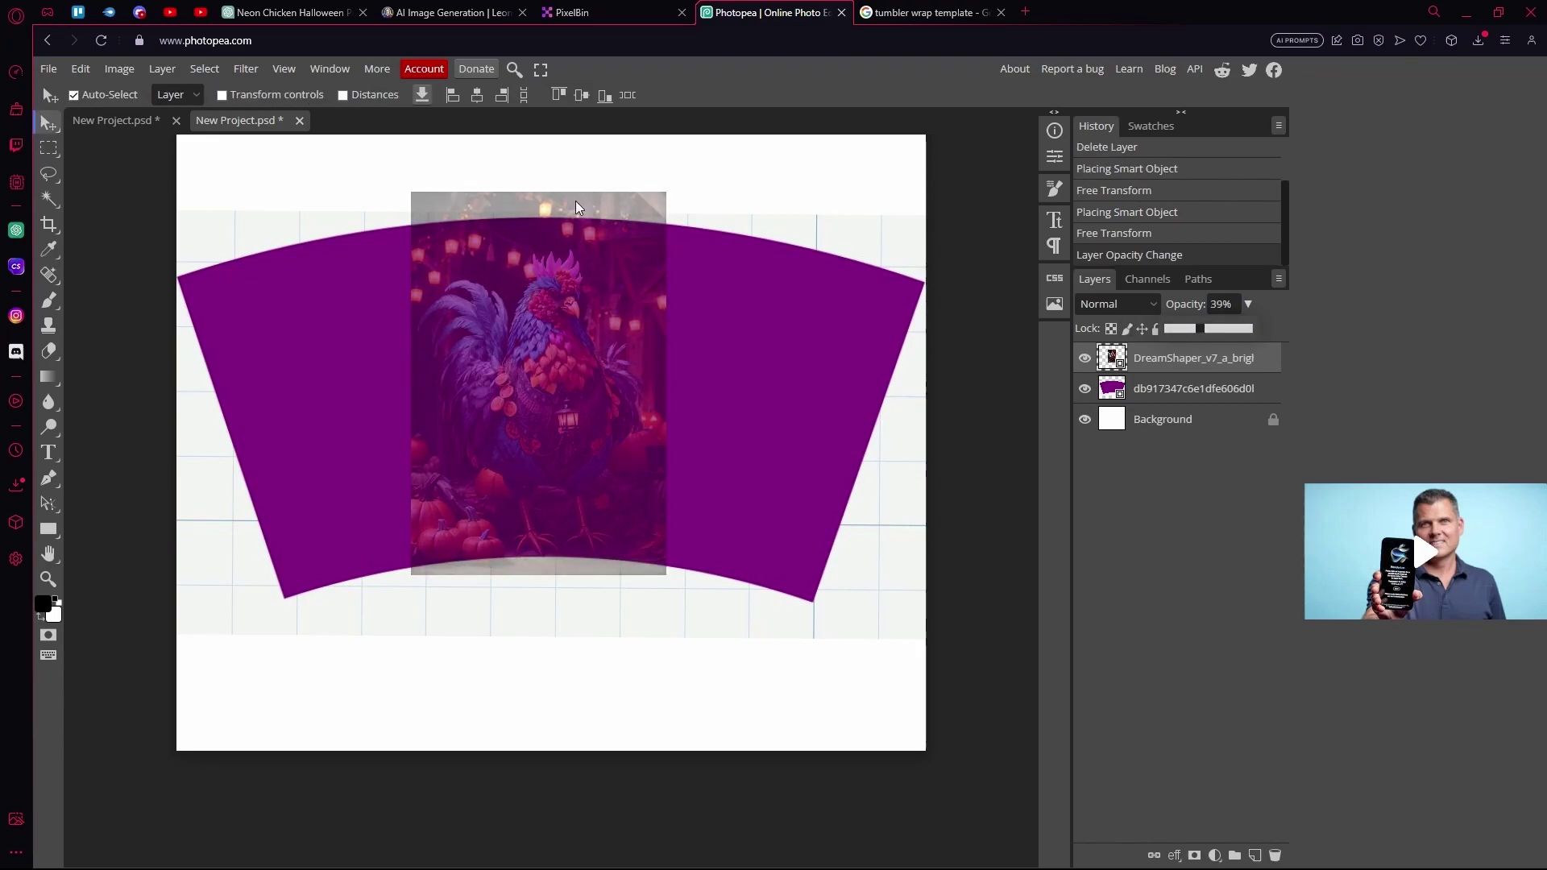
{"action": "left_click_drag", "start_coordinate": [583, 304], "coordinate": [580, 342]}
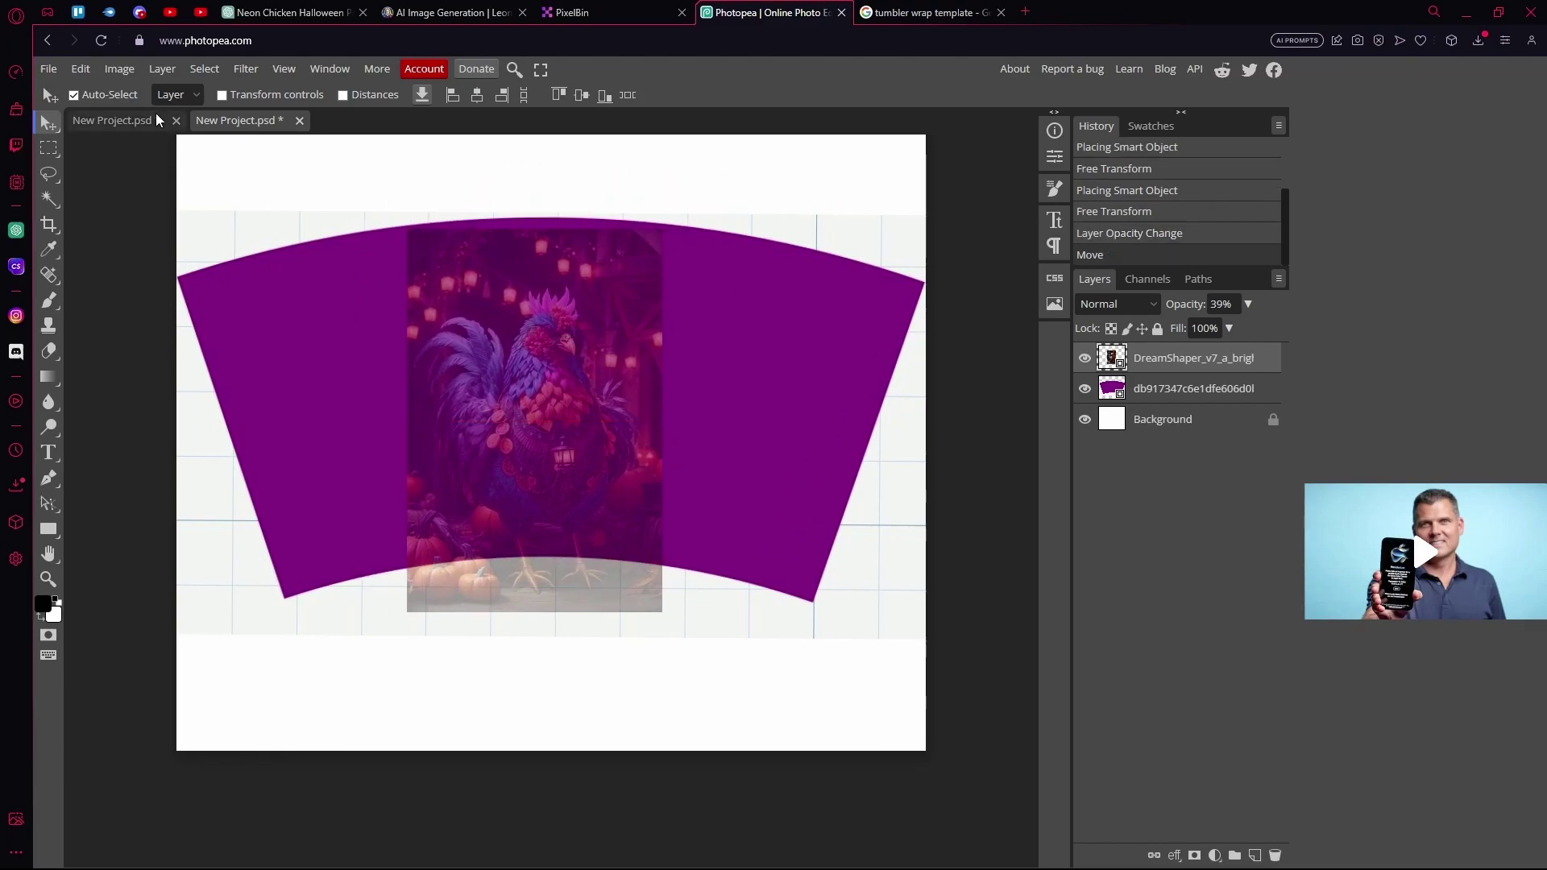
Start an Edit > Transform > Warp on the chicken layer and pin its bottom corners to the template
{"action": "left_click", "coordinate": [82, 70]}
{"action": "mouse_move", "coordinate": [228, 465]}
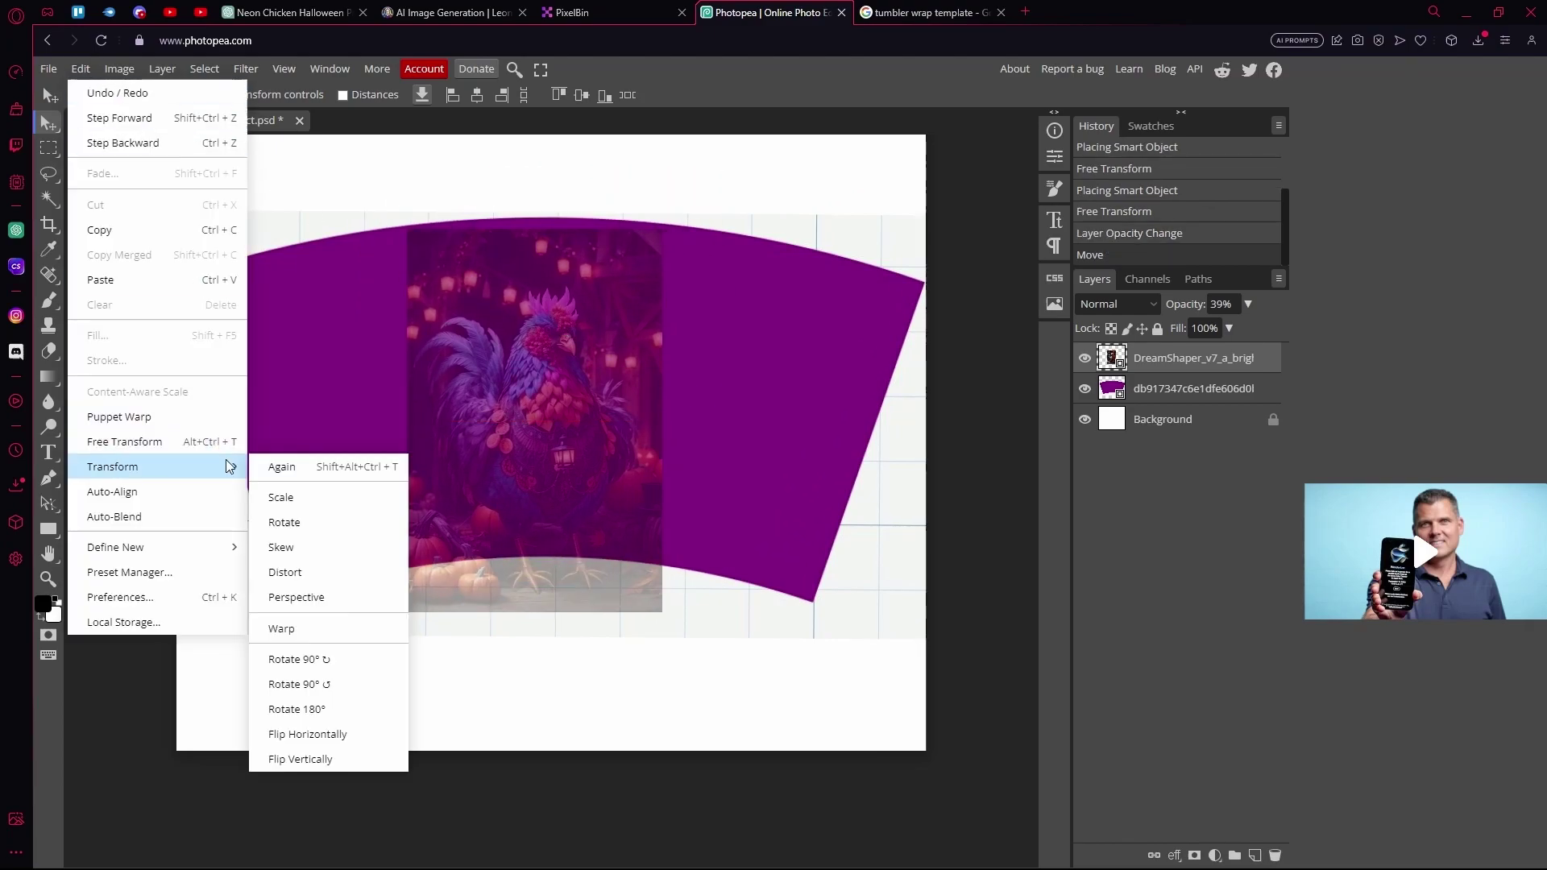
{"action": "left_click", "coordinate": [320, 638]}
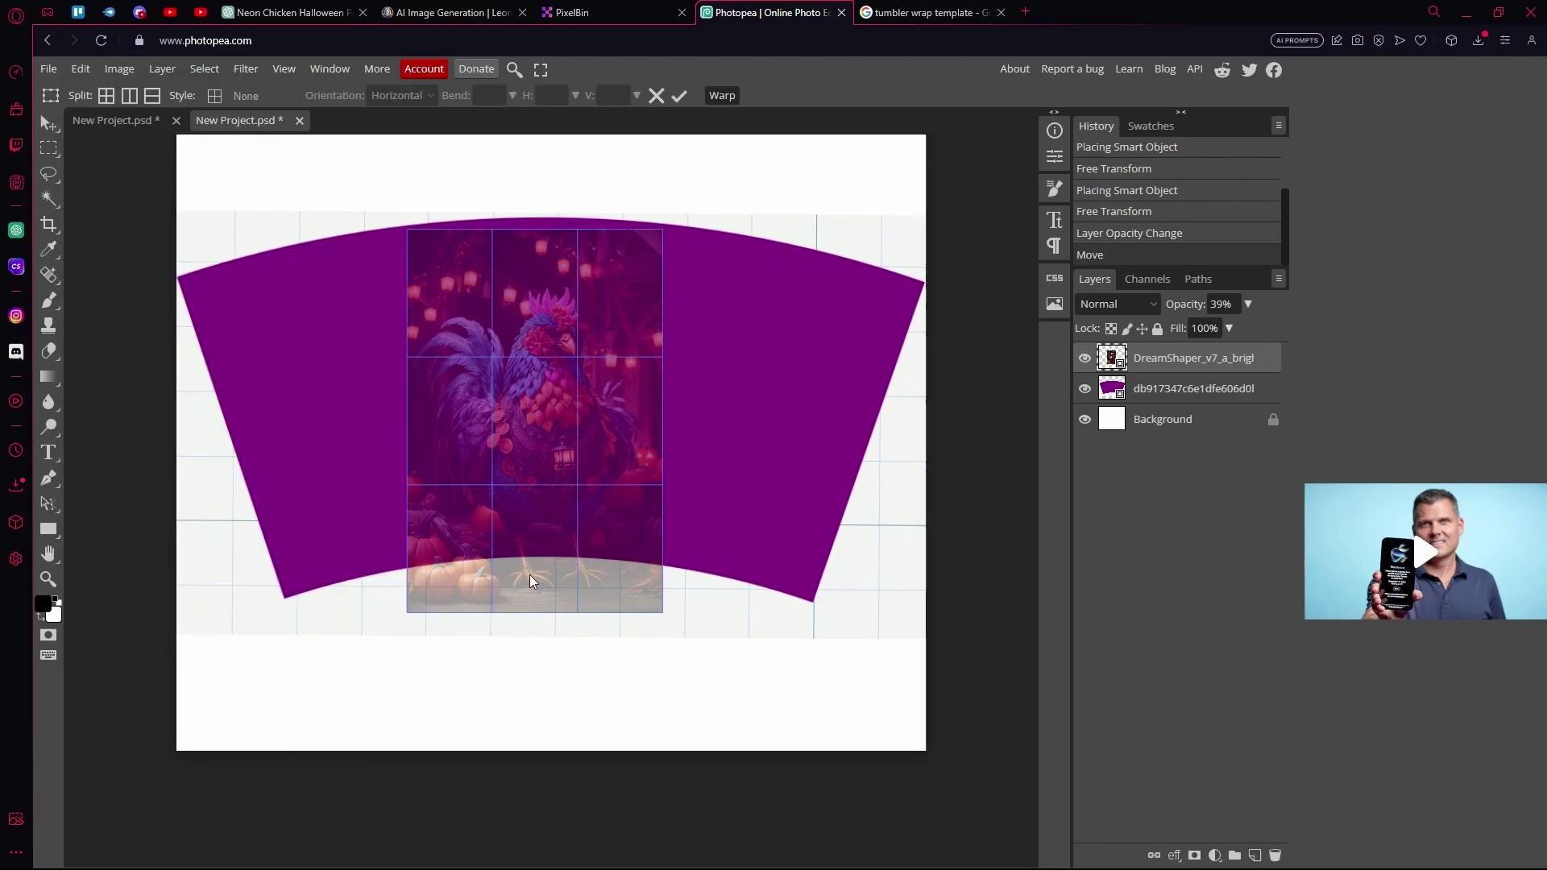
{"action": "left_click_drag", "start_coordinate": [662, 616], "coordinate": [813, 603]}
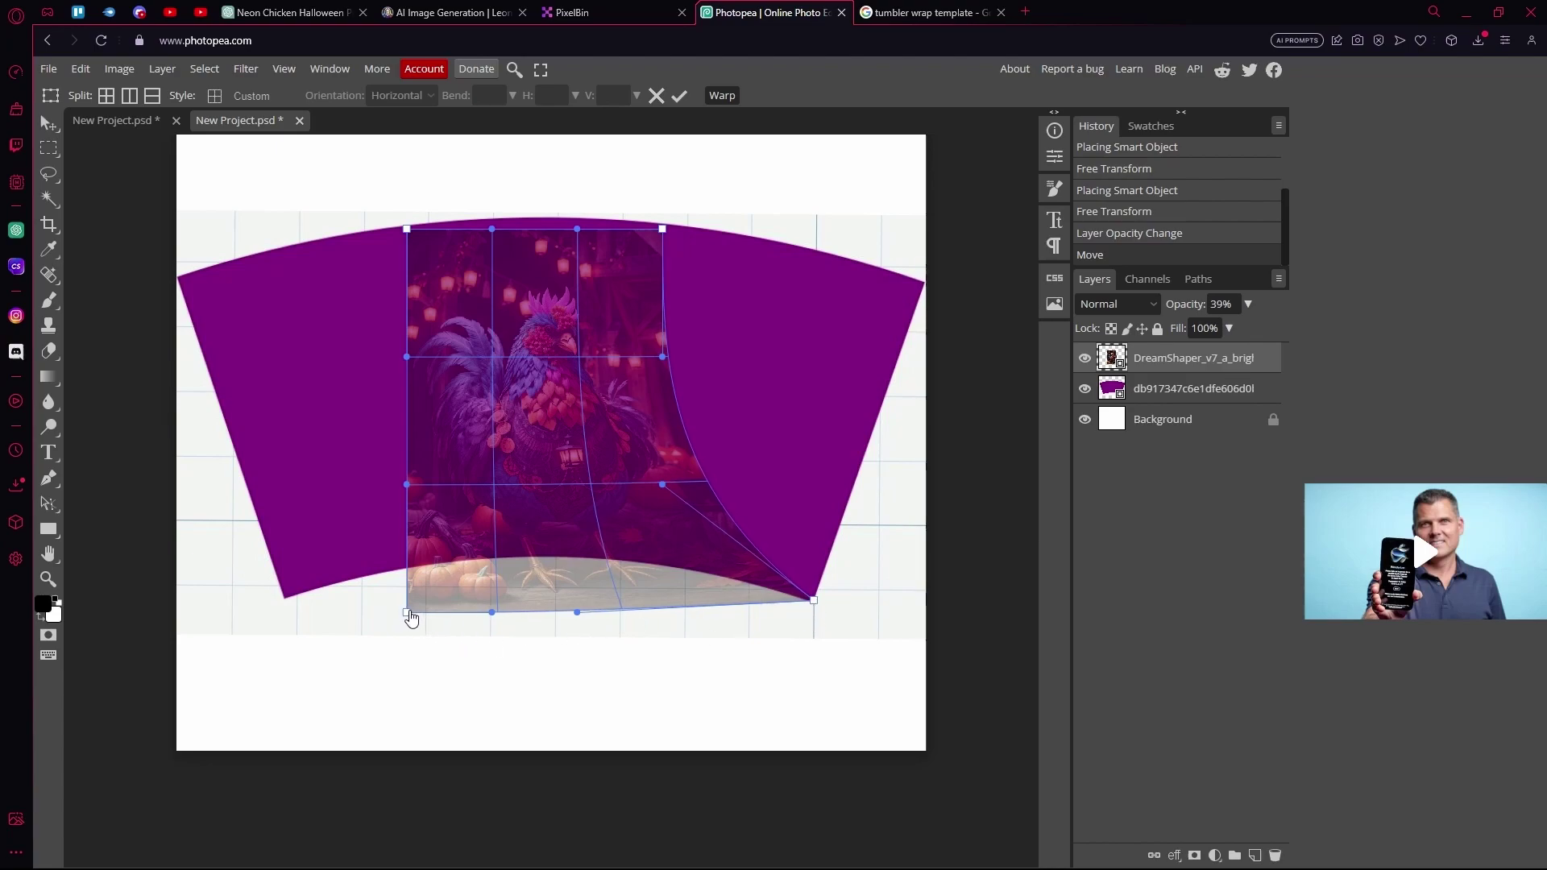
{"action": "left_click_drag", "start_coordinate": [417, 623], "coordinate": [285, 607]}
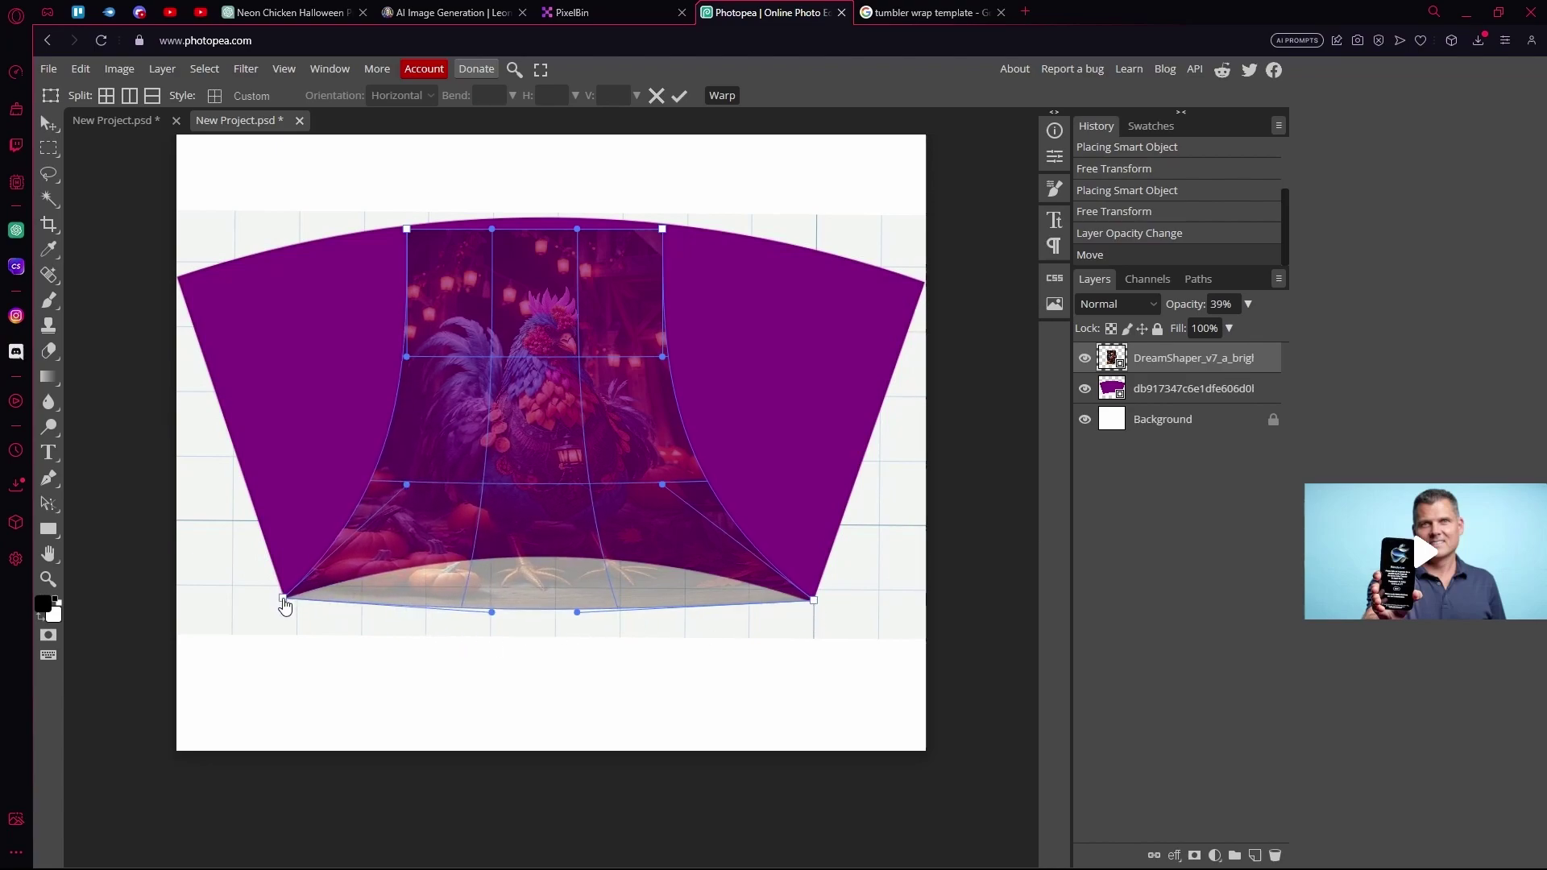
Curve the image's bottom edge along the template arc and stretch its right side to the top-right corner
{"action": "left_click_drag", "start_coordinate": [492, 617], "coordinate": [591, 504]}
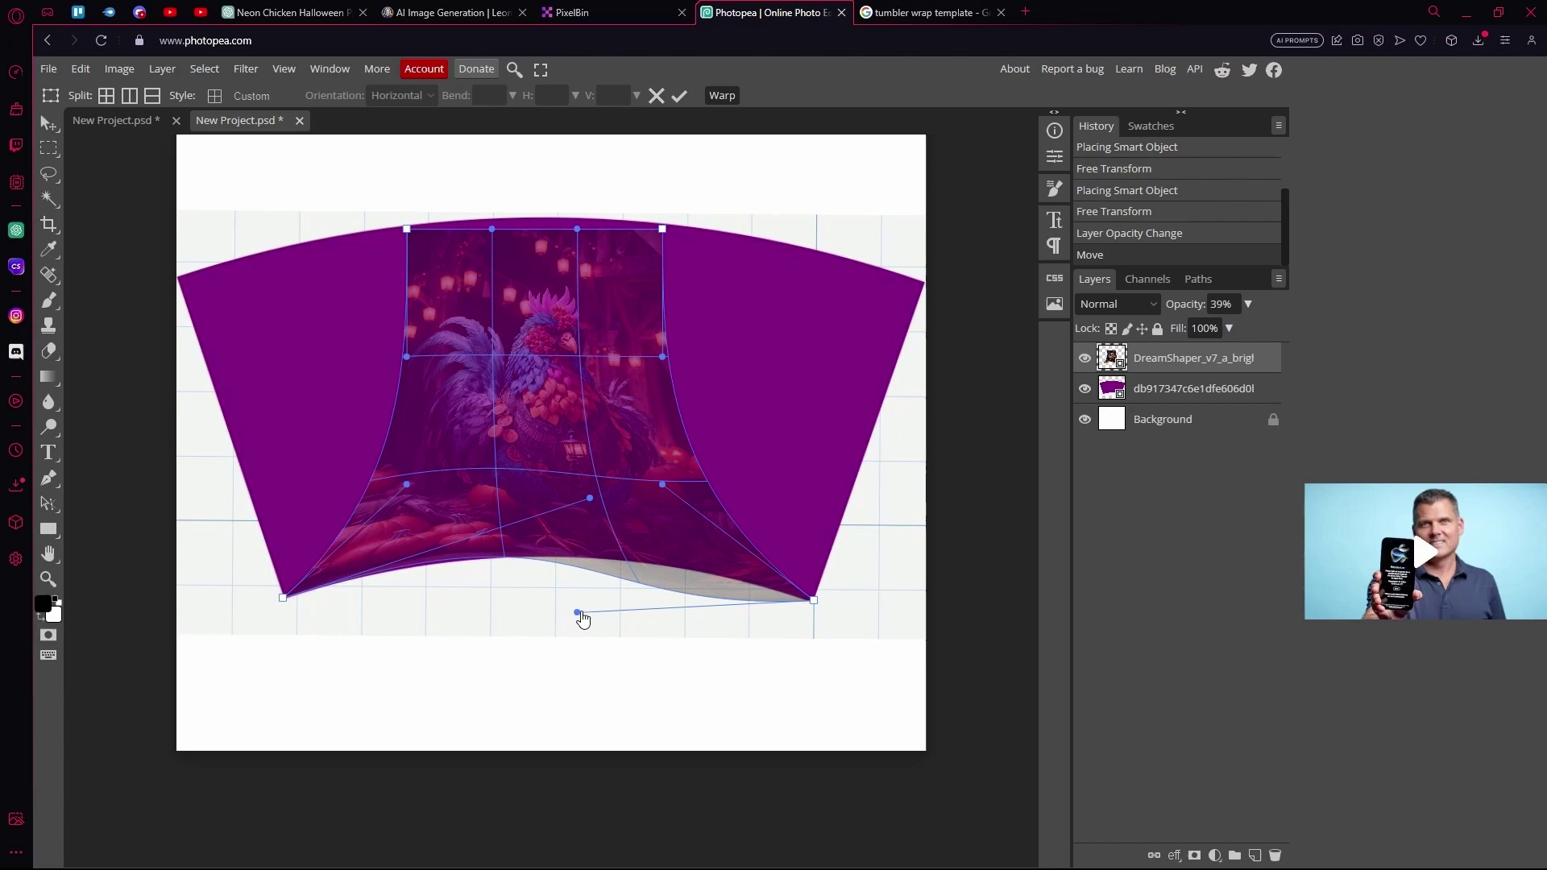
{"action": "left_click_drag", "start_coordinate": [577, 612], "coordinate": [645, 575]}
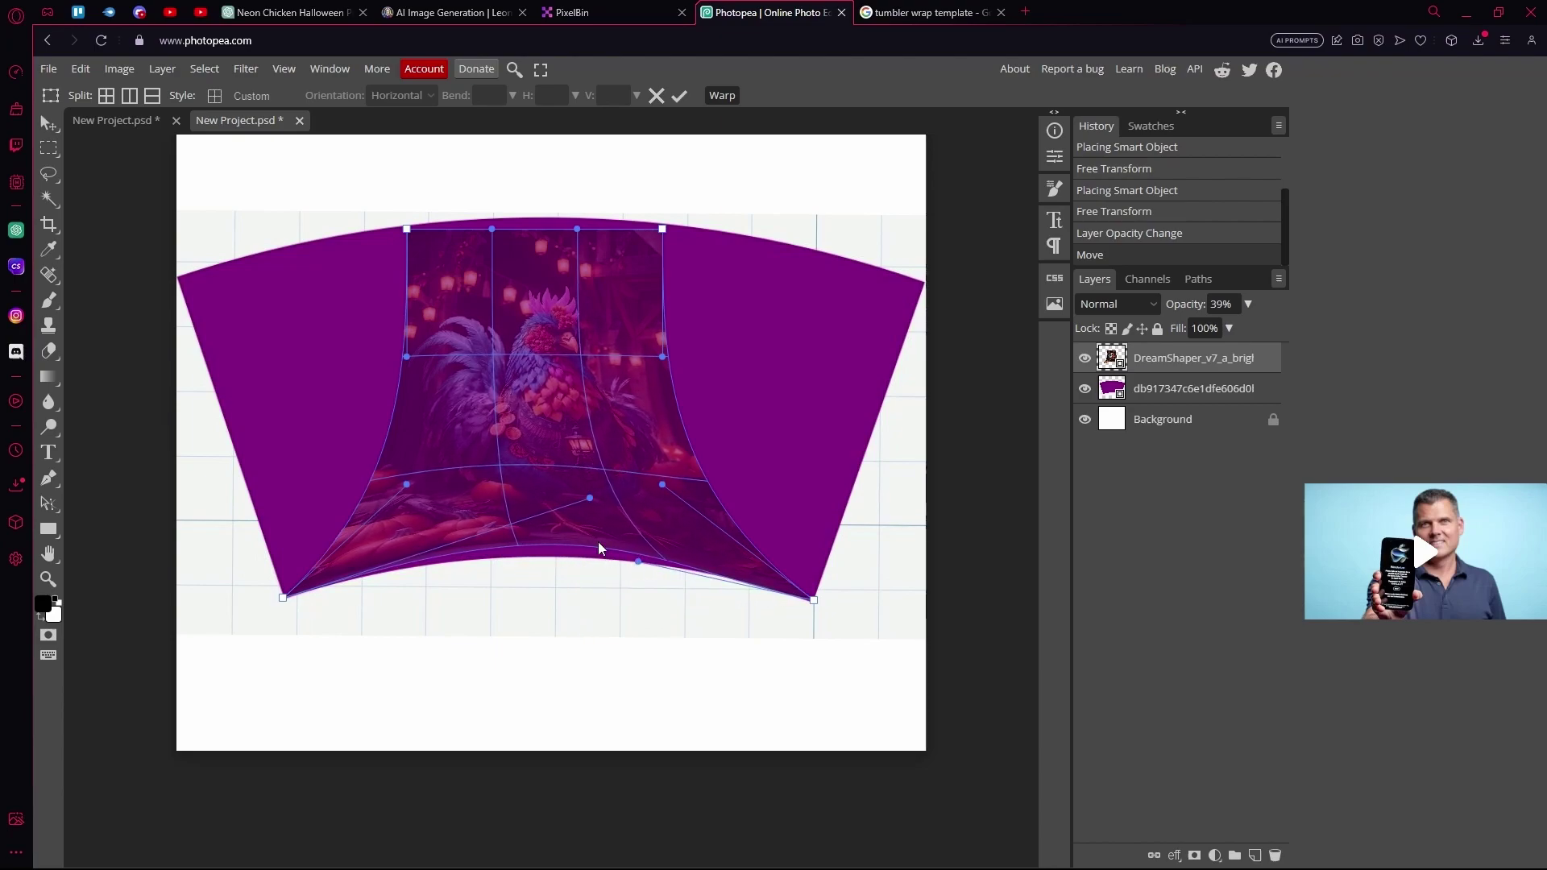
{"action": "left_click_drag", "start_coordinate": [589, 500], "coordinate": [532, 535]}
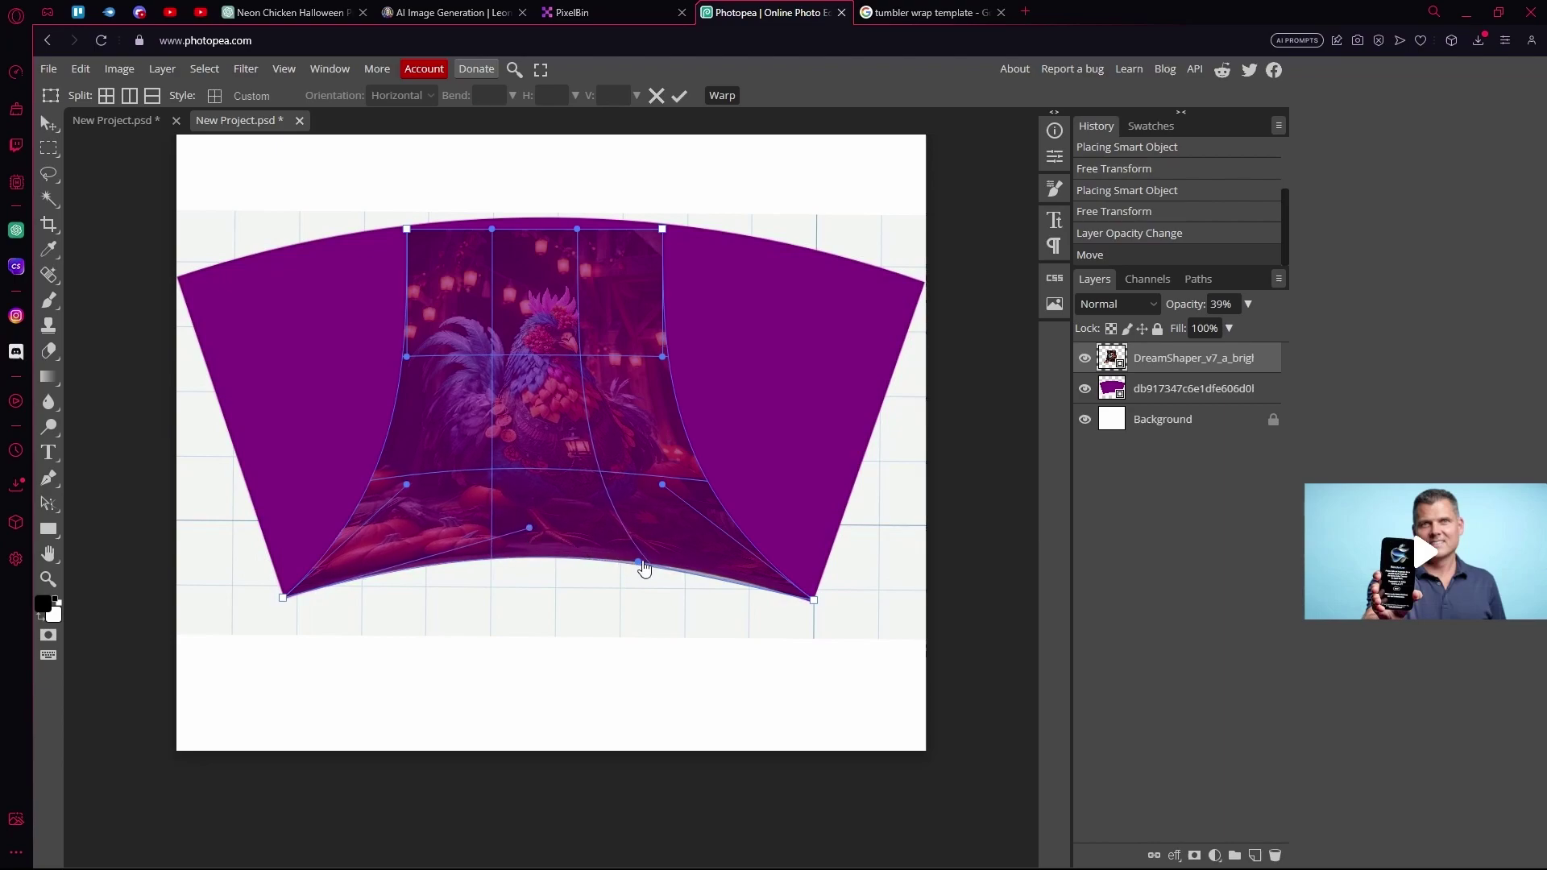
{"action": "left_click_drag", "start_coordinate": [643, 568], "coordinate": [675, 568]}
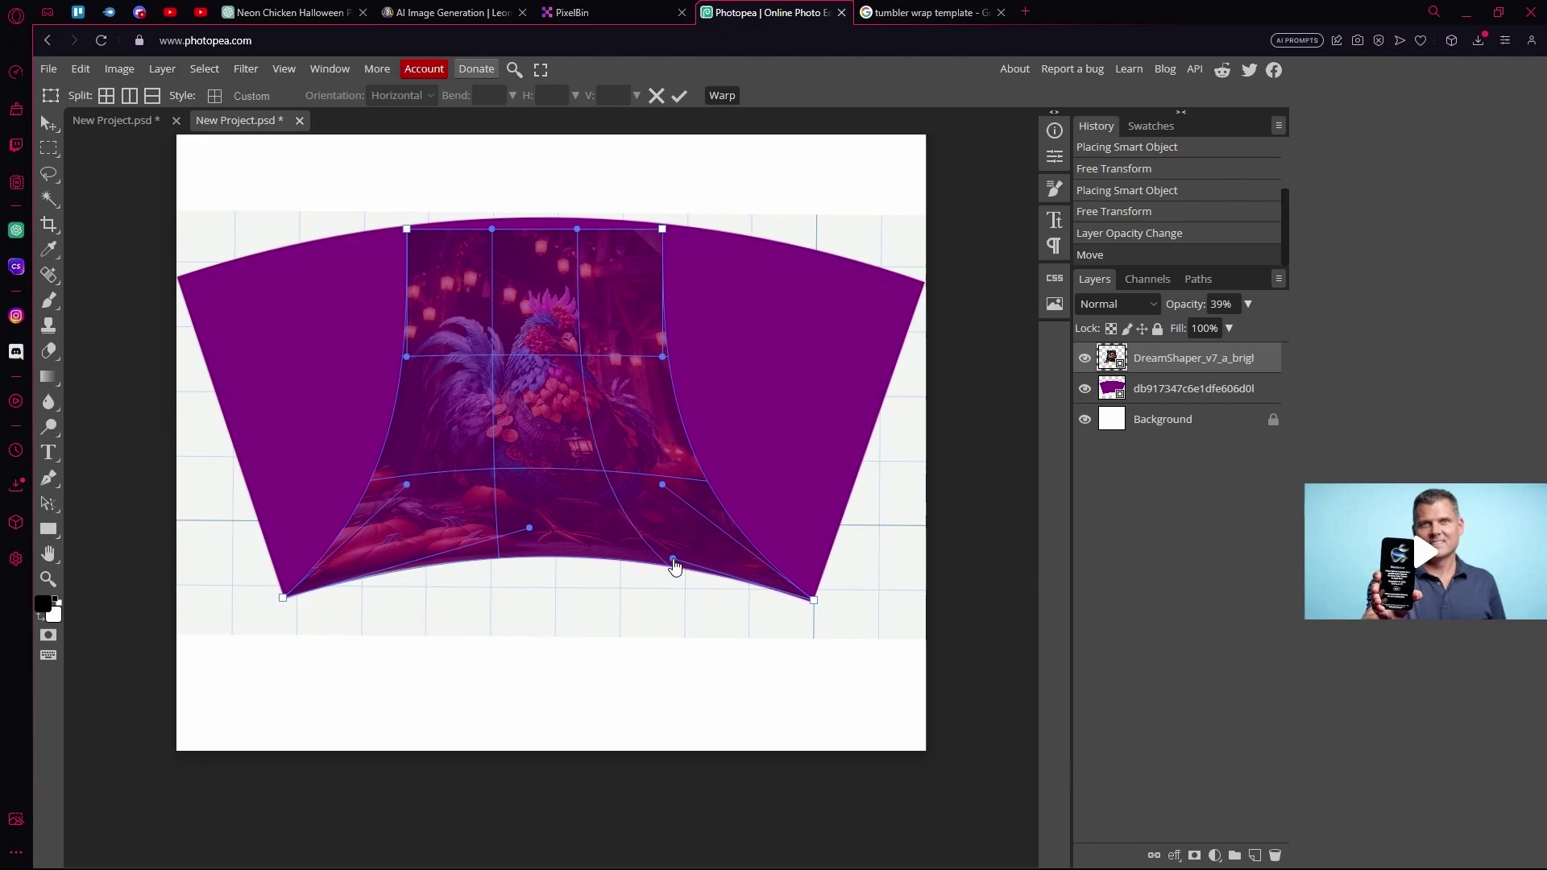
{"action": "left_click_drag", "start_coordinate": [663, 358], "coordinate": [696, 403]}
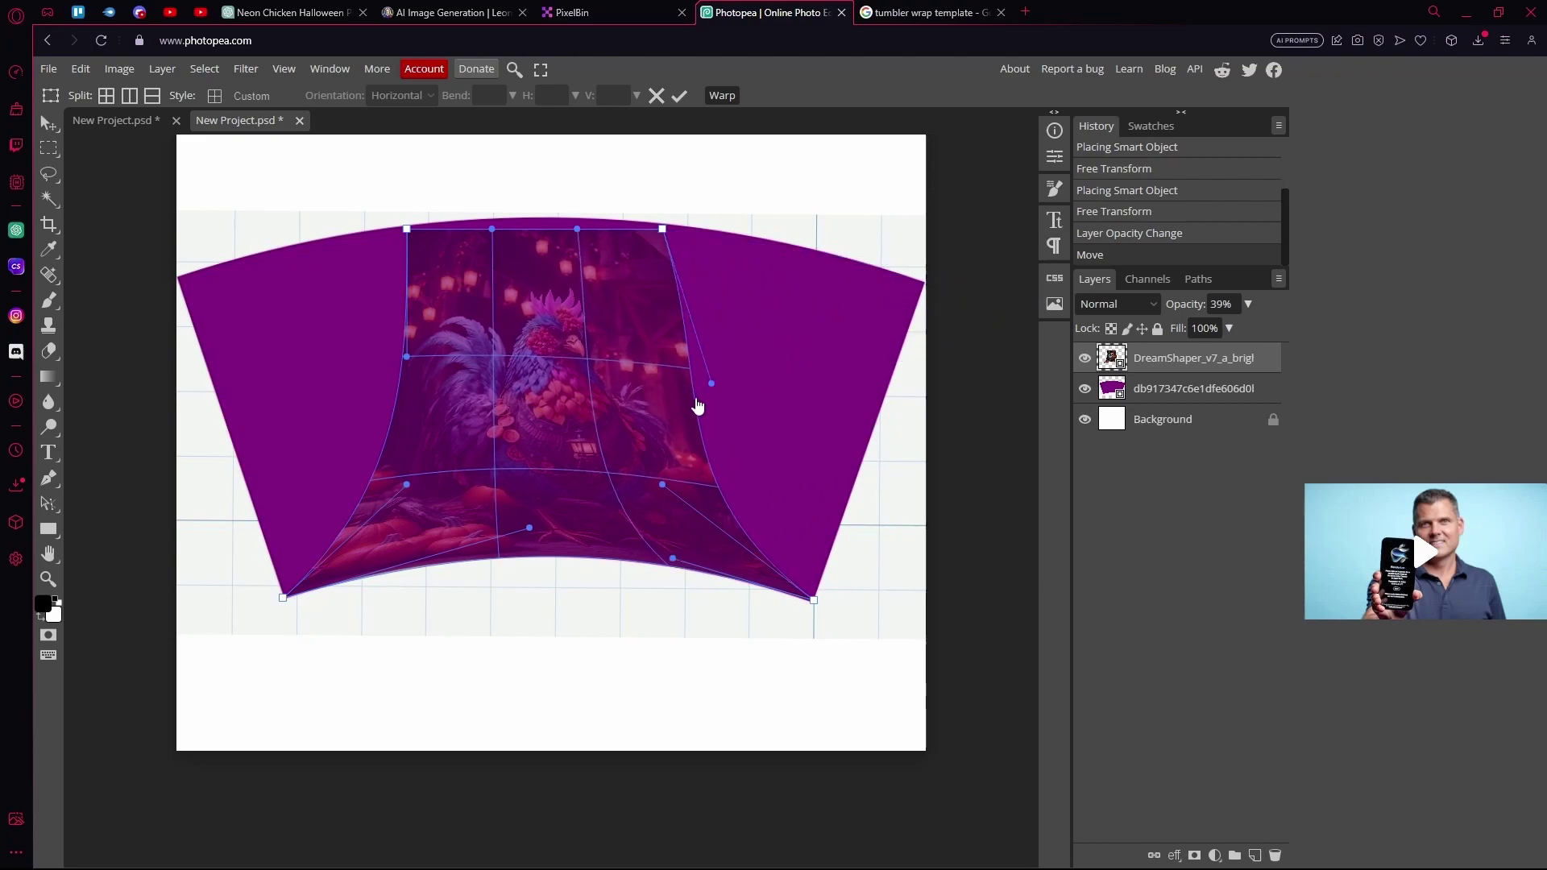
{"action": "left_click_drag", "start_coordinate": [662, 228], "coordinate": [923, 295]}
Pull the warp's top-left corner and top edge curve onto the template's top arc
{"action": "scroll", "coordinate": [905, 260], "scroll_direction": "left", "scroll_amount": 3}
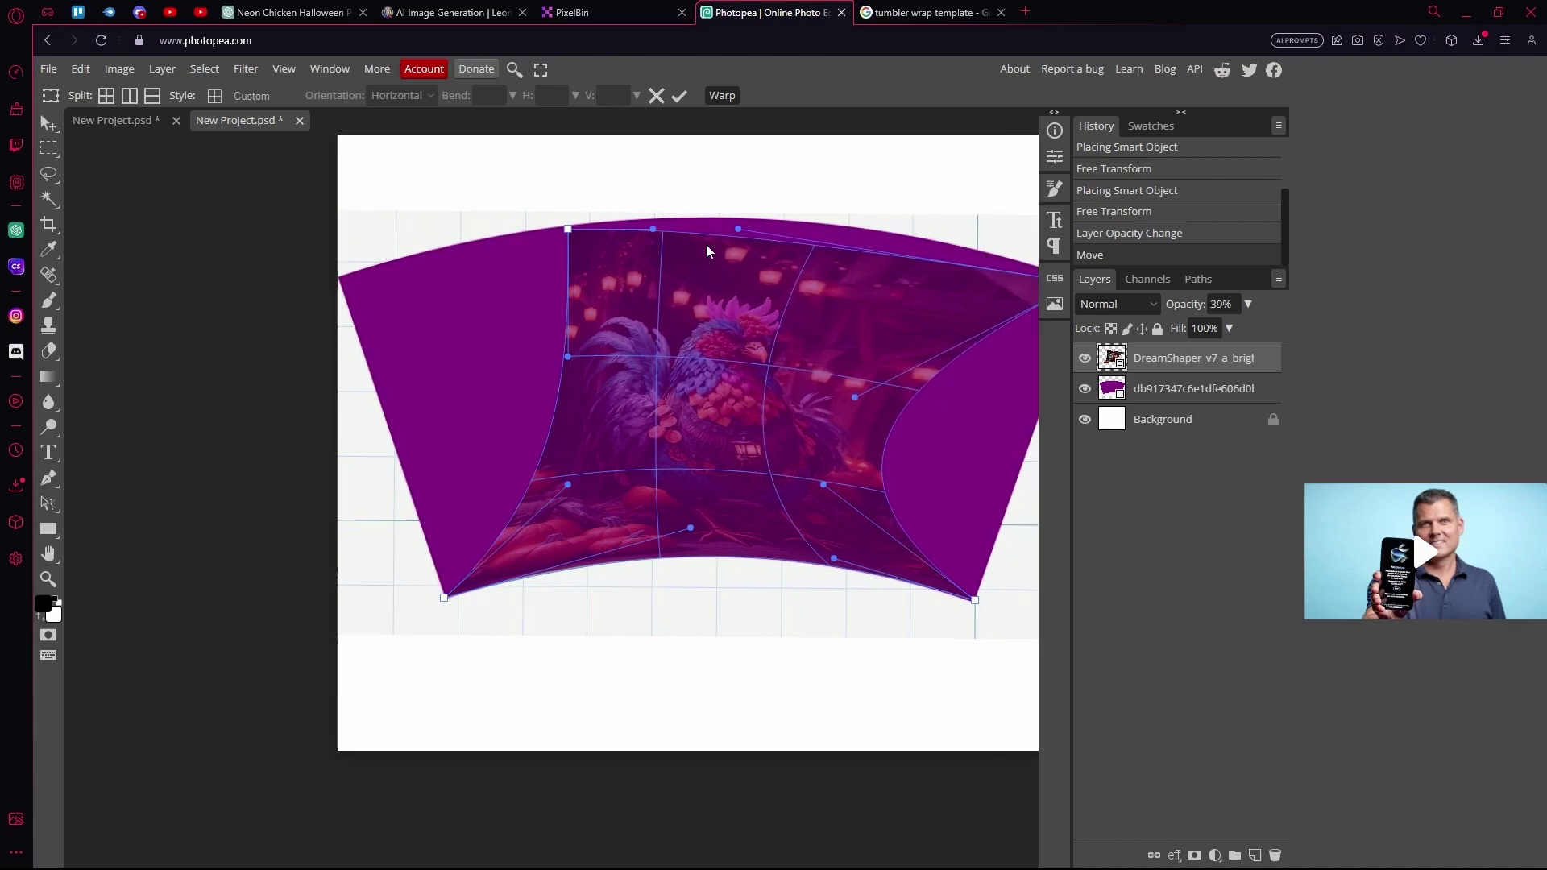
{"action": "scroll", "coordinate": [697, 240], "scroll_direction": "right", "scroll_amount": 3}
{"action": "scroll", "coordinate": [554, 219], "scroll_direction": "up", "scroll_amount": 4}
{"action": "scroll", "coordinate": [552, 259], "scroll_direction": "down", "scroll_amount": 3}
{"action": "scroll", "coordinate": [553, 260], "scroll_direction": "down", "scroll_amount": 2}
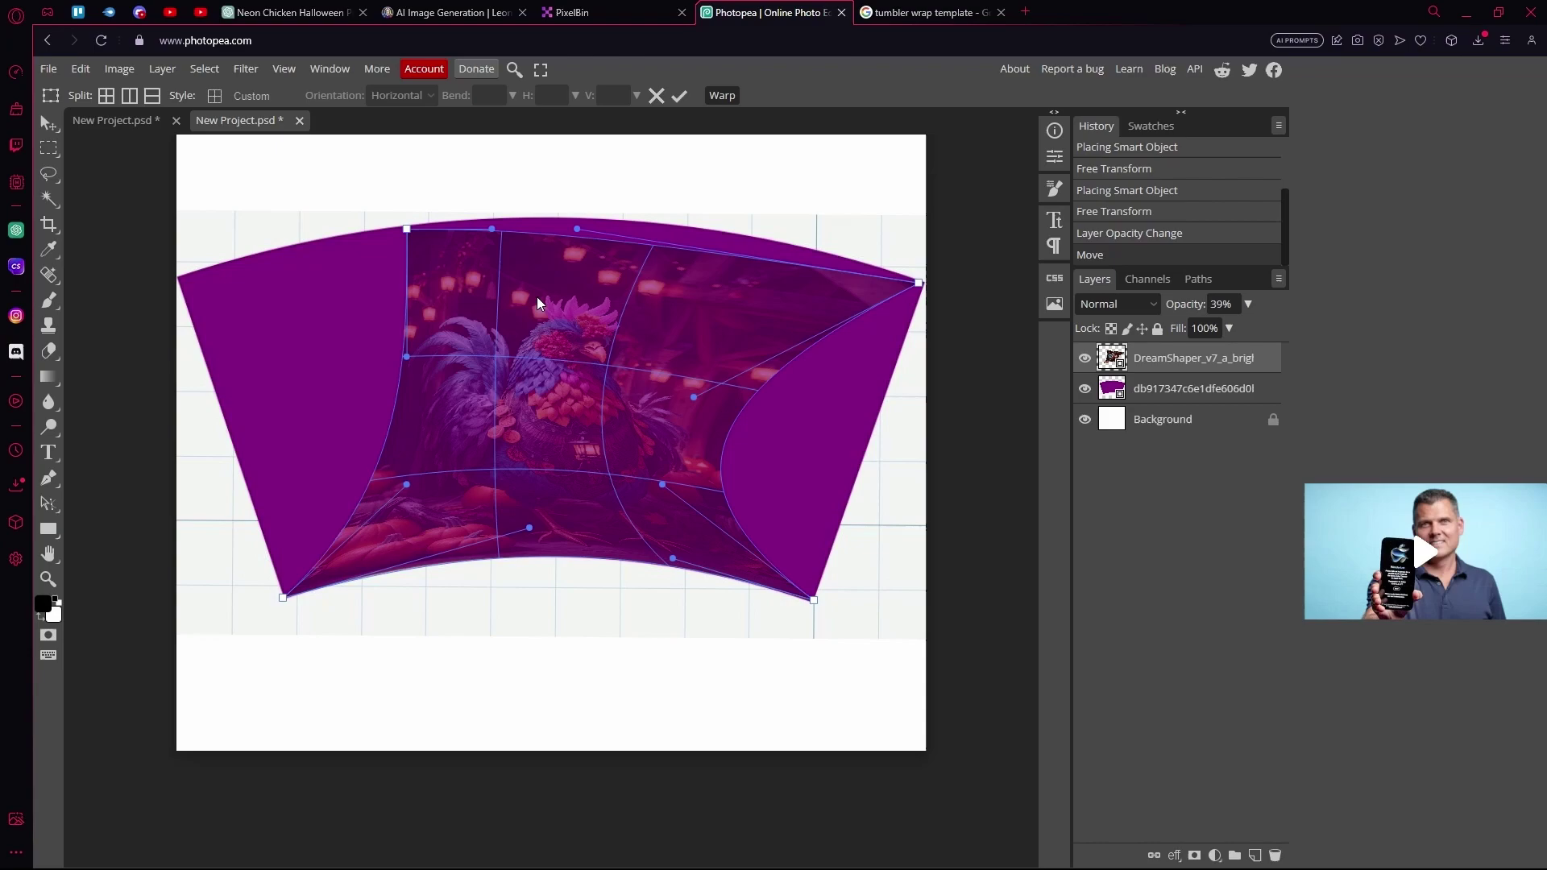
{"action": "left_click_drag", "start_coordinate": [406, 230], "coordinate": [179, 283]}
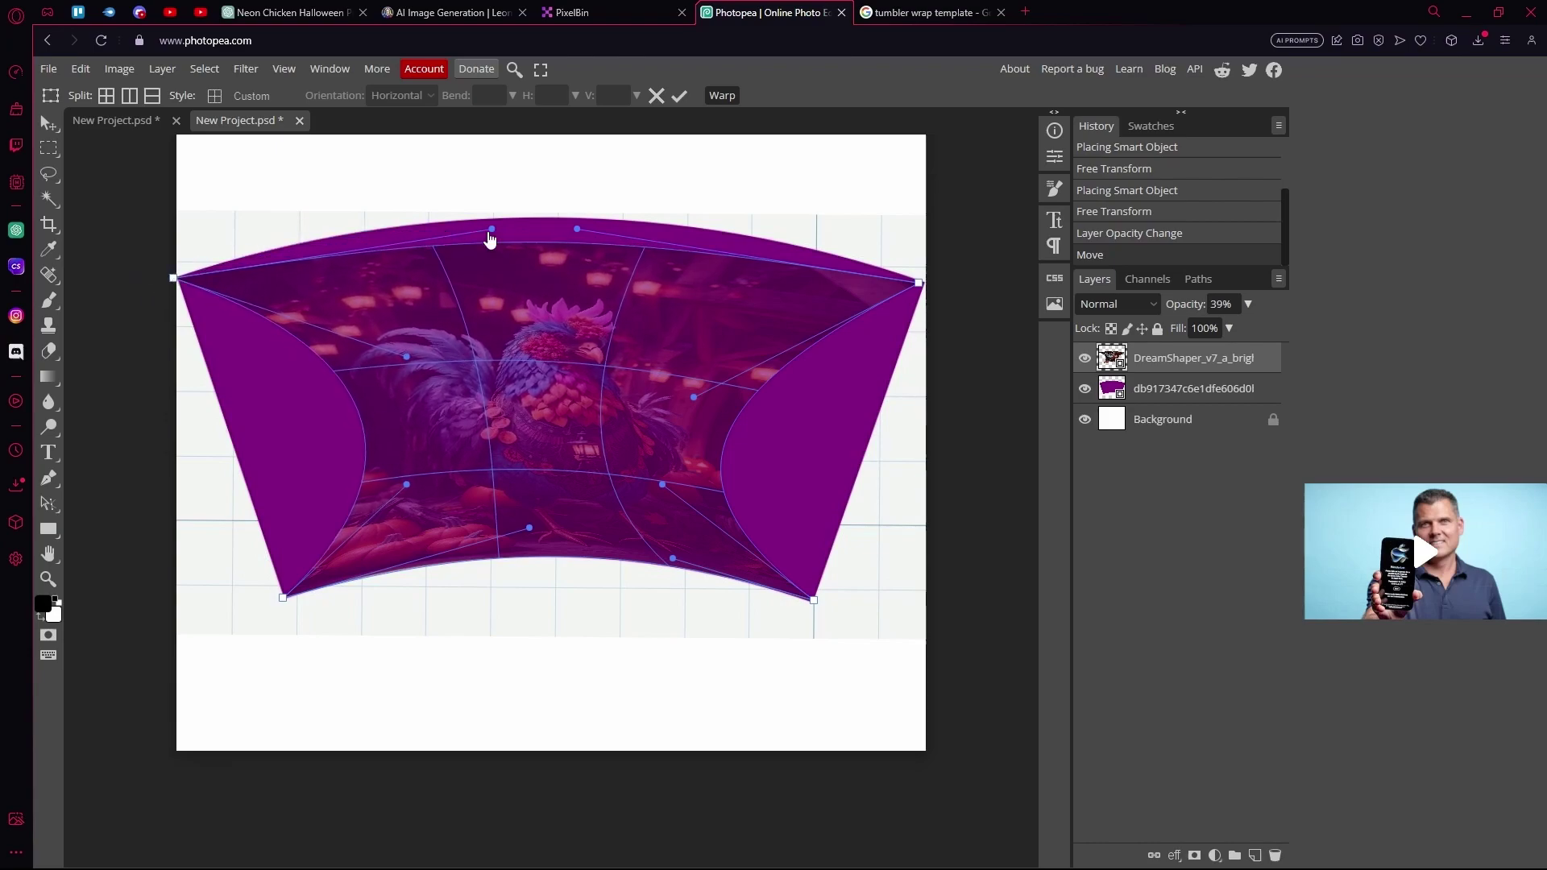
{"action": "left_click_drag", "start_coordinate": [489, 239], "coordinate": [474, 201]}
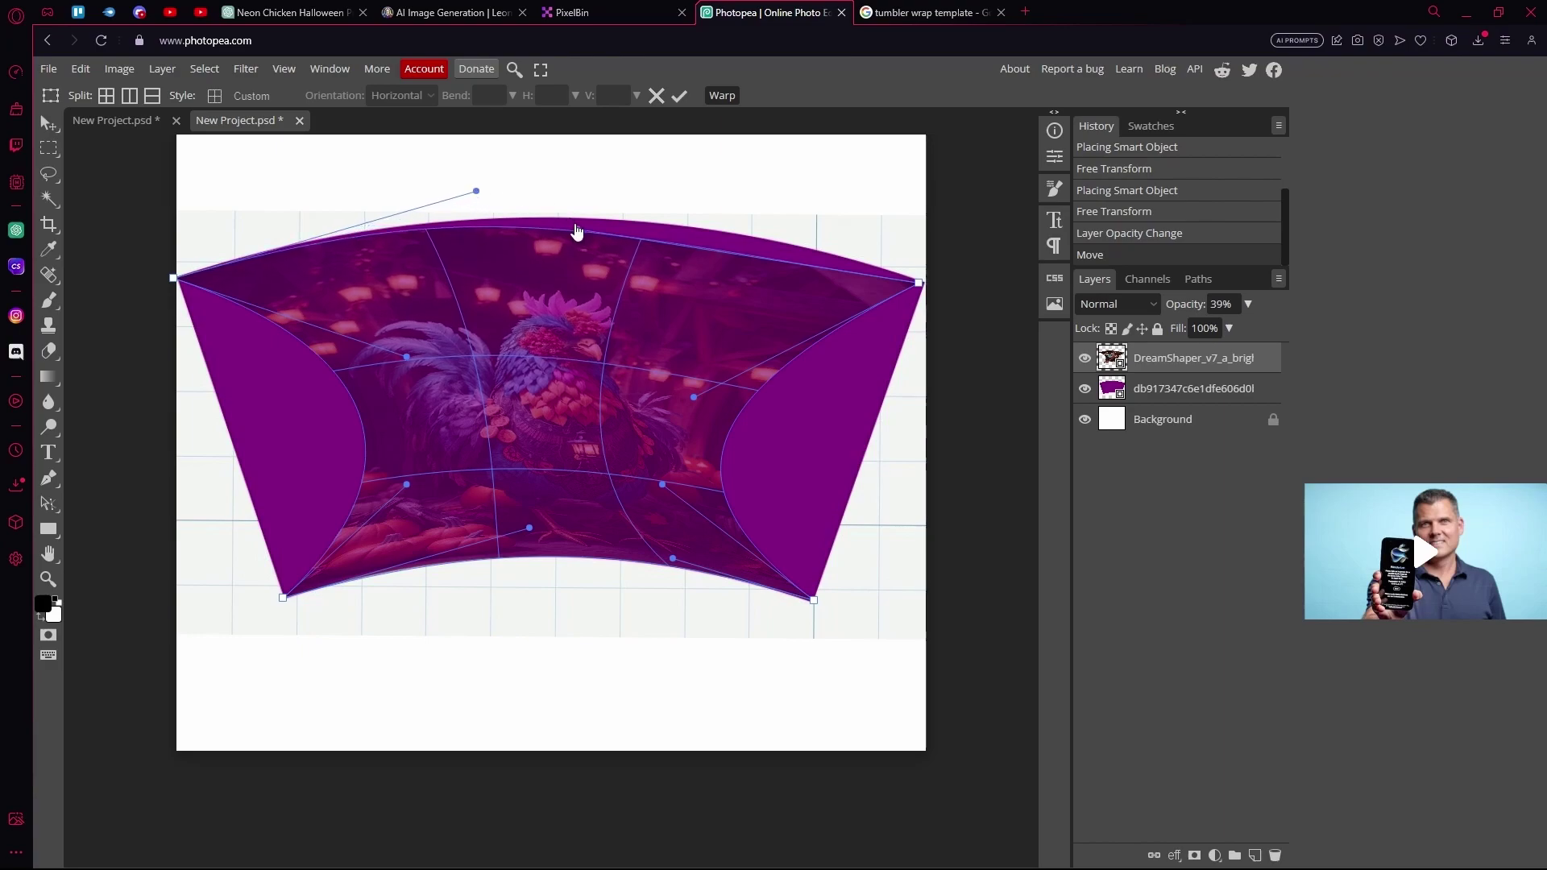
{"action": "left_click_drag", "start_coordinate": [577, 231], "coordinate": [660, 206]}
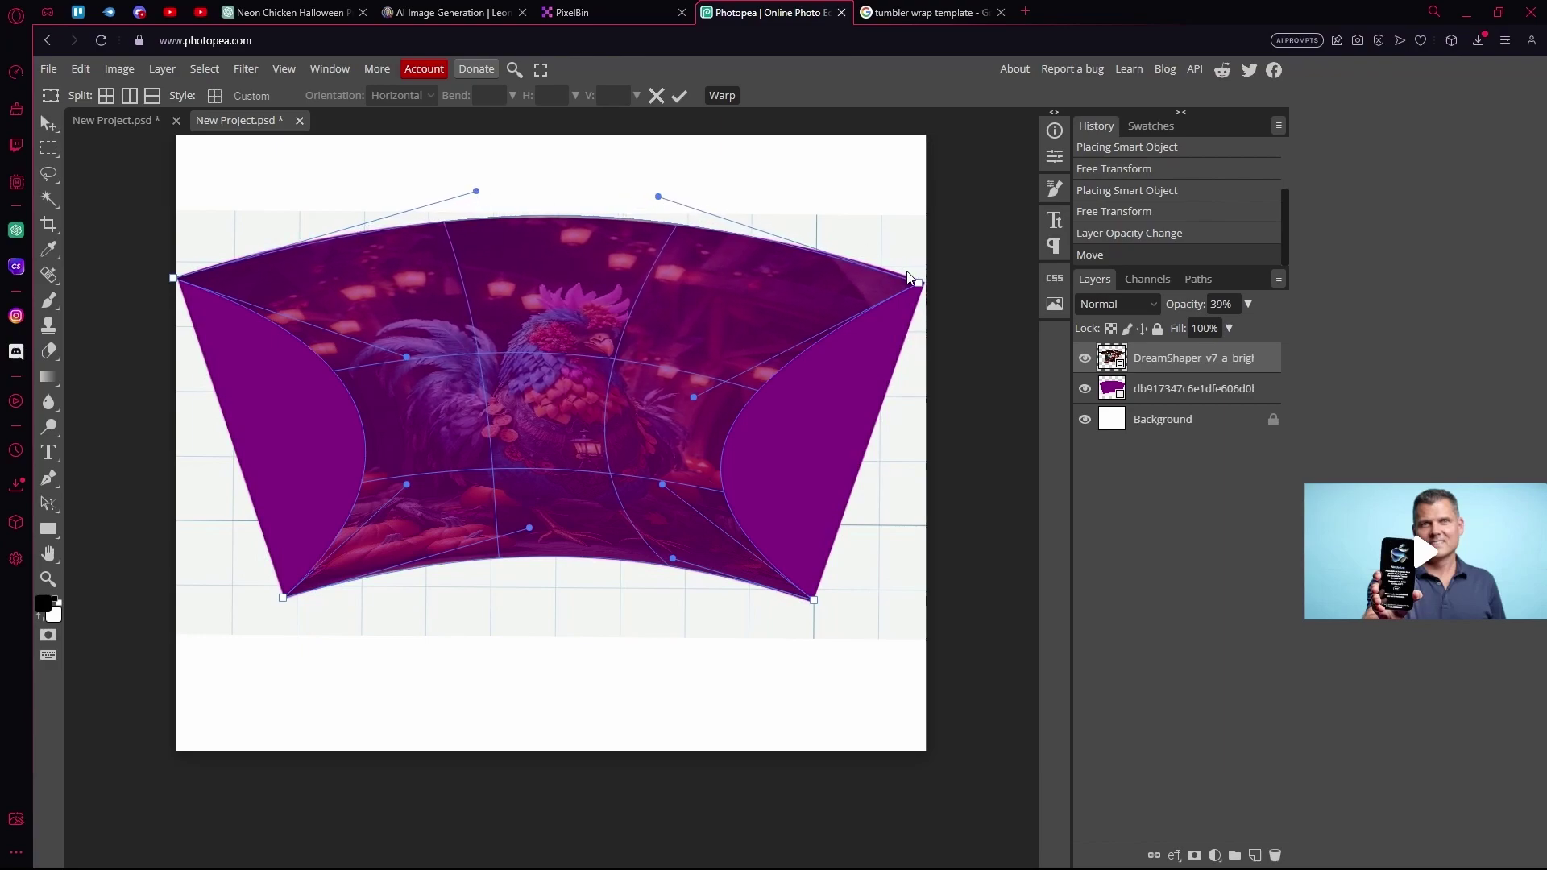
{"action": "left_click_drag", "start_coordinate": [919, 282], "coordinate": [928, 288]}
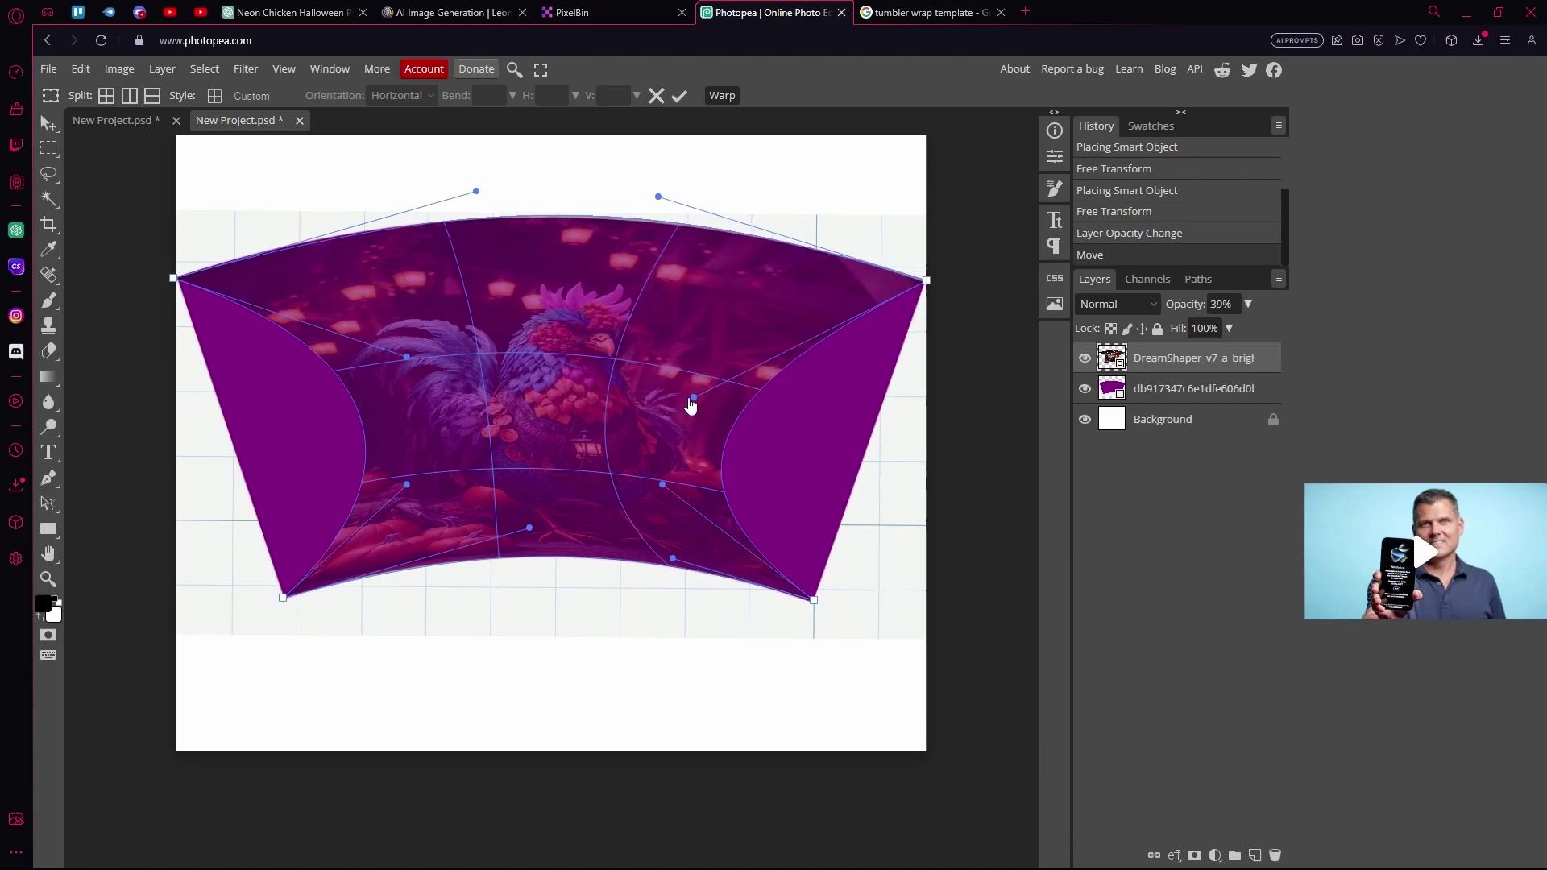
Stretch the image's left and right sides out to the template's slanted edges
{"action": "left_click_drag", "start_coordinate": [691, 398], "coordinate": [885, 435]}
{"action": "left_click_drag", "start_coordinate": [663, 486], "coordinate": [875, 423]}
{"action": "left_click_drag", "start_coordinate": [842, 474], "coordinate": [851, 476]}
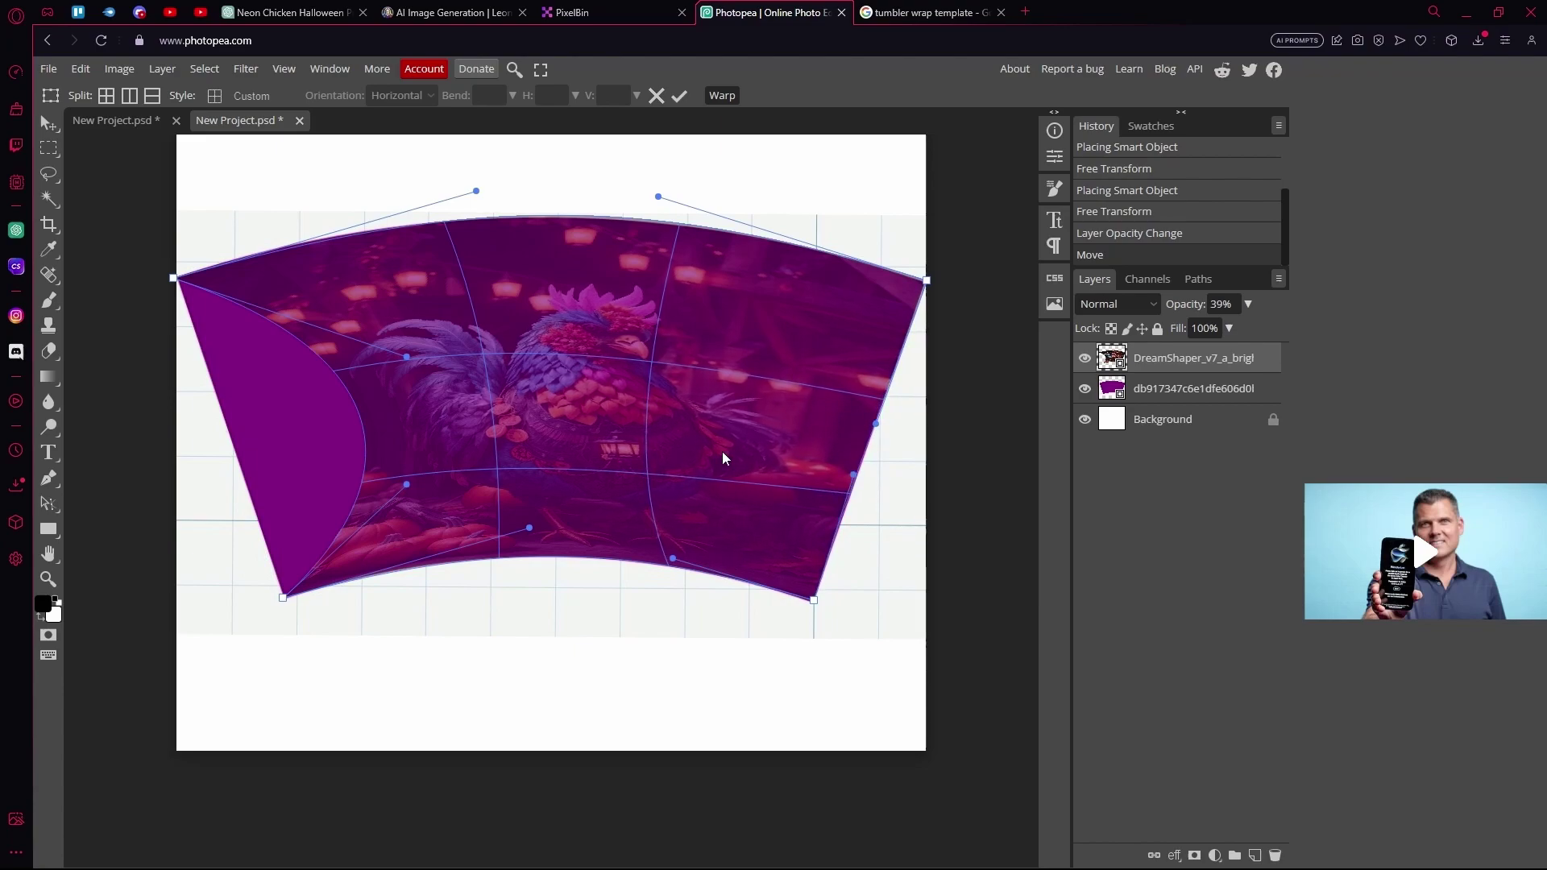
{"action": "left_click_drag", "start_coordinate": [407, 357], "coordinate": [182, 378]}
{"action": "left_click_drag", "start_coordinate": [402, 486], "coordinate": [228, 485]}
{"action": "left_click_drag", "start_coordinate": [184, 370], "coordinate": [216, 373]}
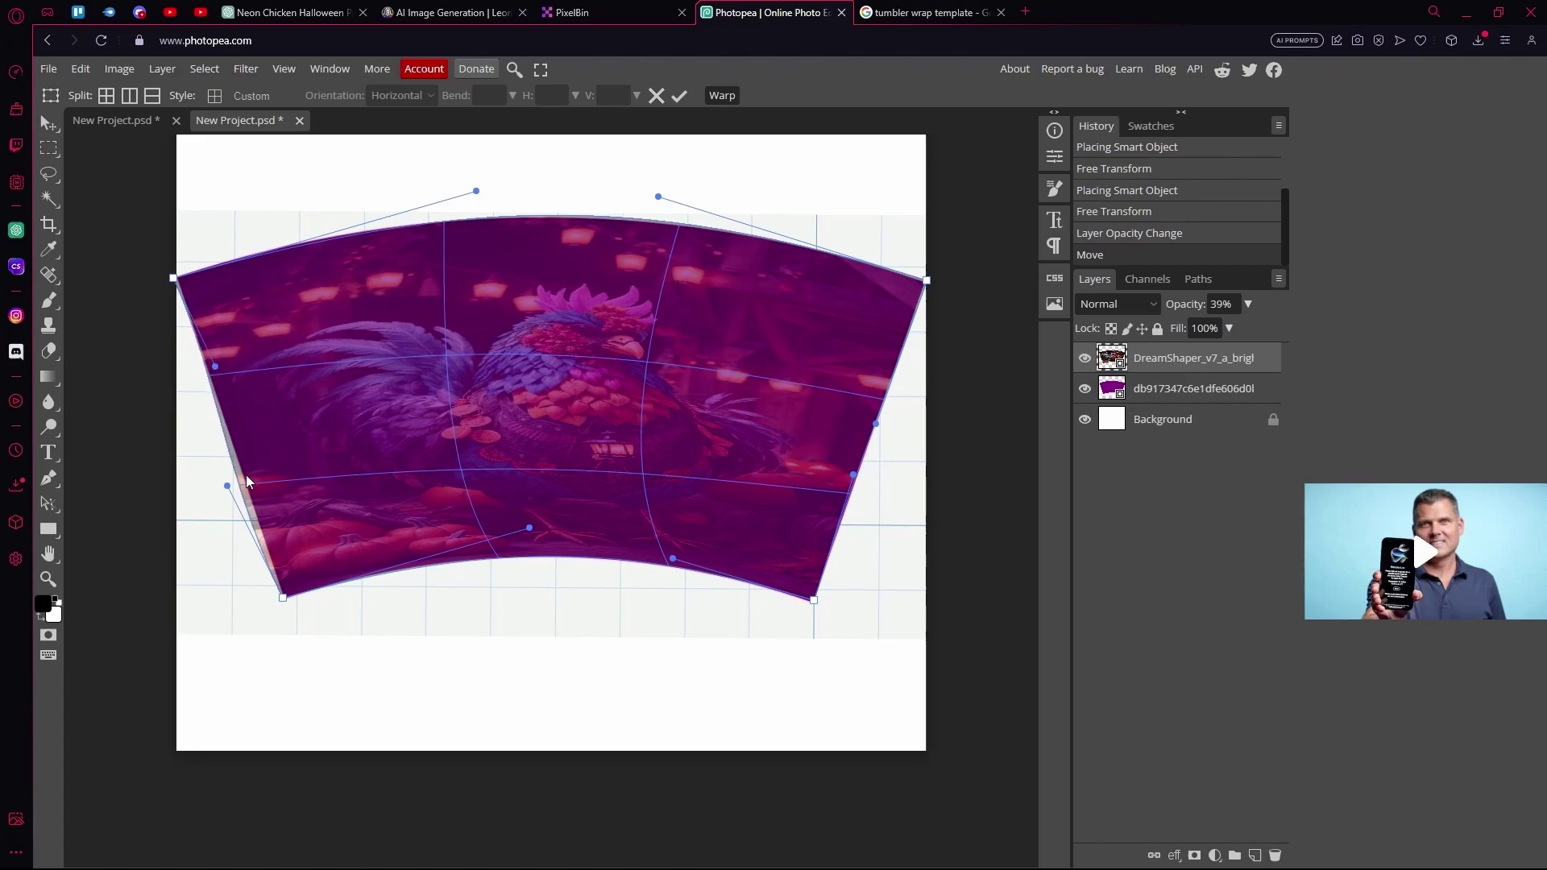
{"action": "left_click_drag", "start_coordinate": [232, 493], "coordinate": [250, 490]}
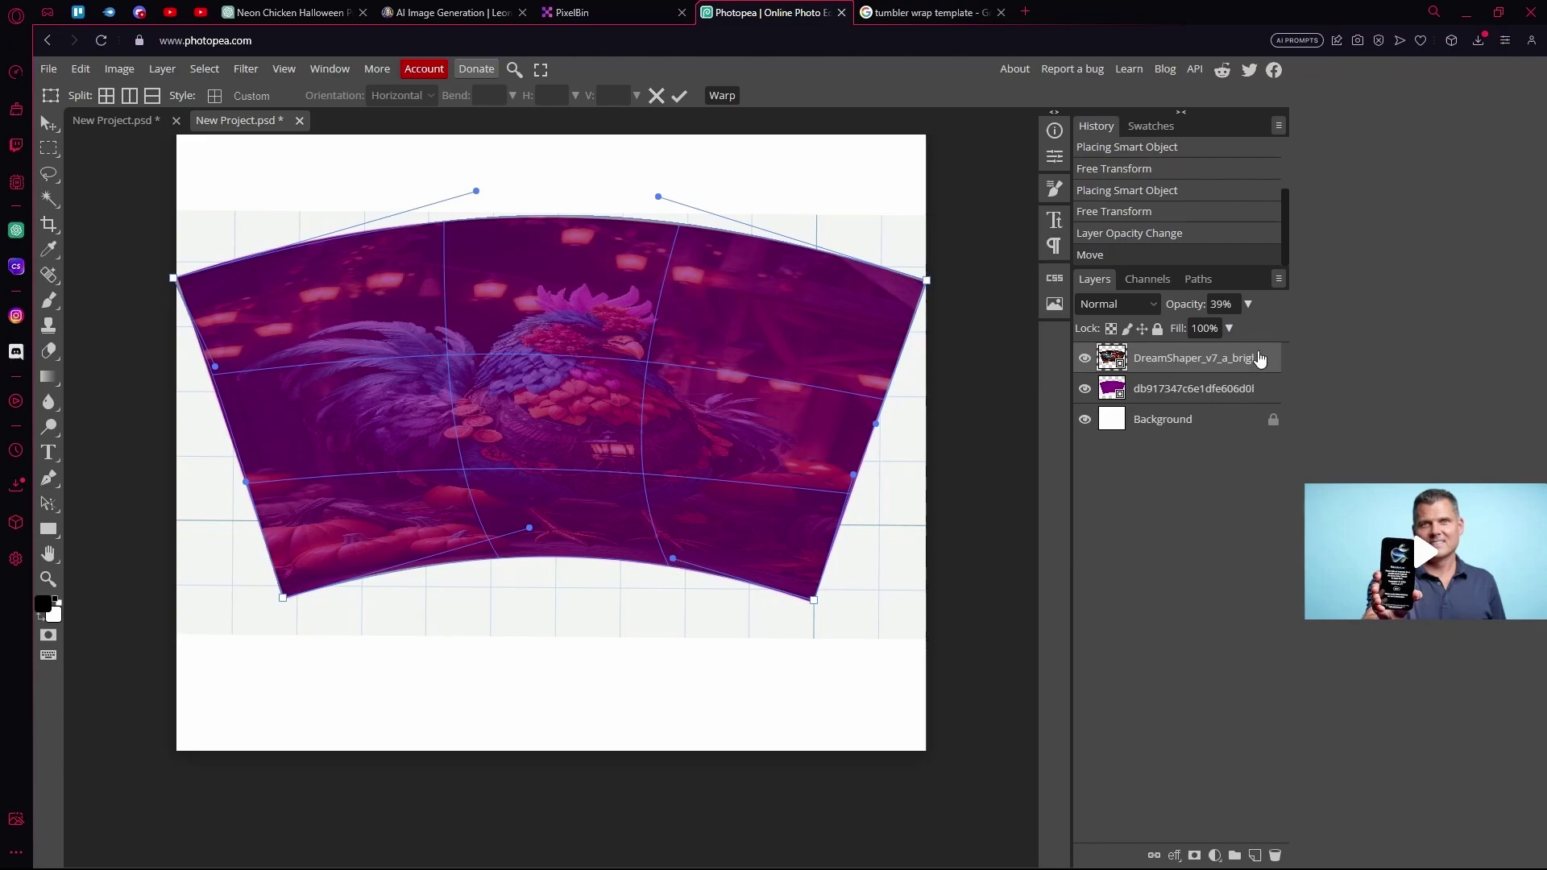
Commit the warp, restore the chicken layer to 100% opacity, and close the template tab
{"action": "left_click", "coordinate": [1248, 304]}
{"action": "left_click_drag", "start_coordinate": [1223, 330], "coordinate": [1279, 336]}
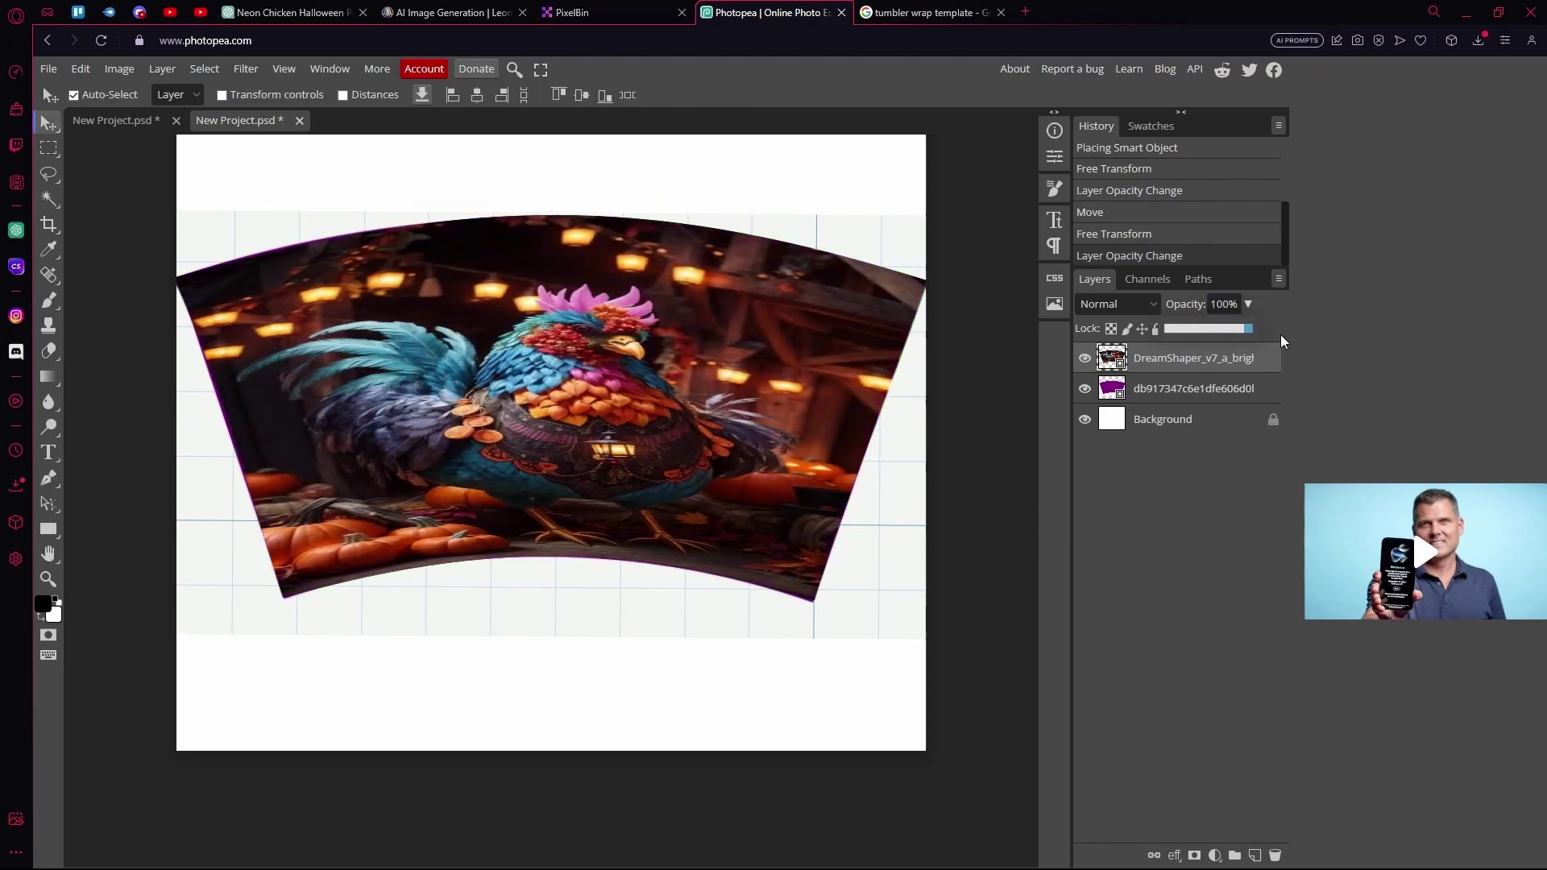
{"action": "left_click", "coordinate": [953, 636]}
{"action": "scroll", "coordinate": [496, 617], "scroll_direction": "up", "scroll_amount": 1}
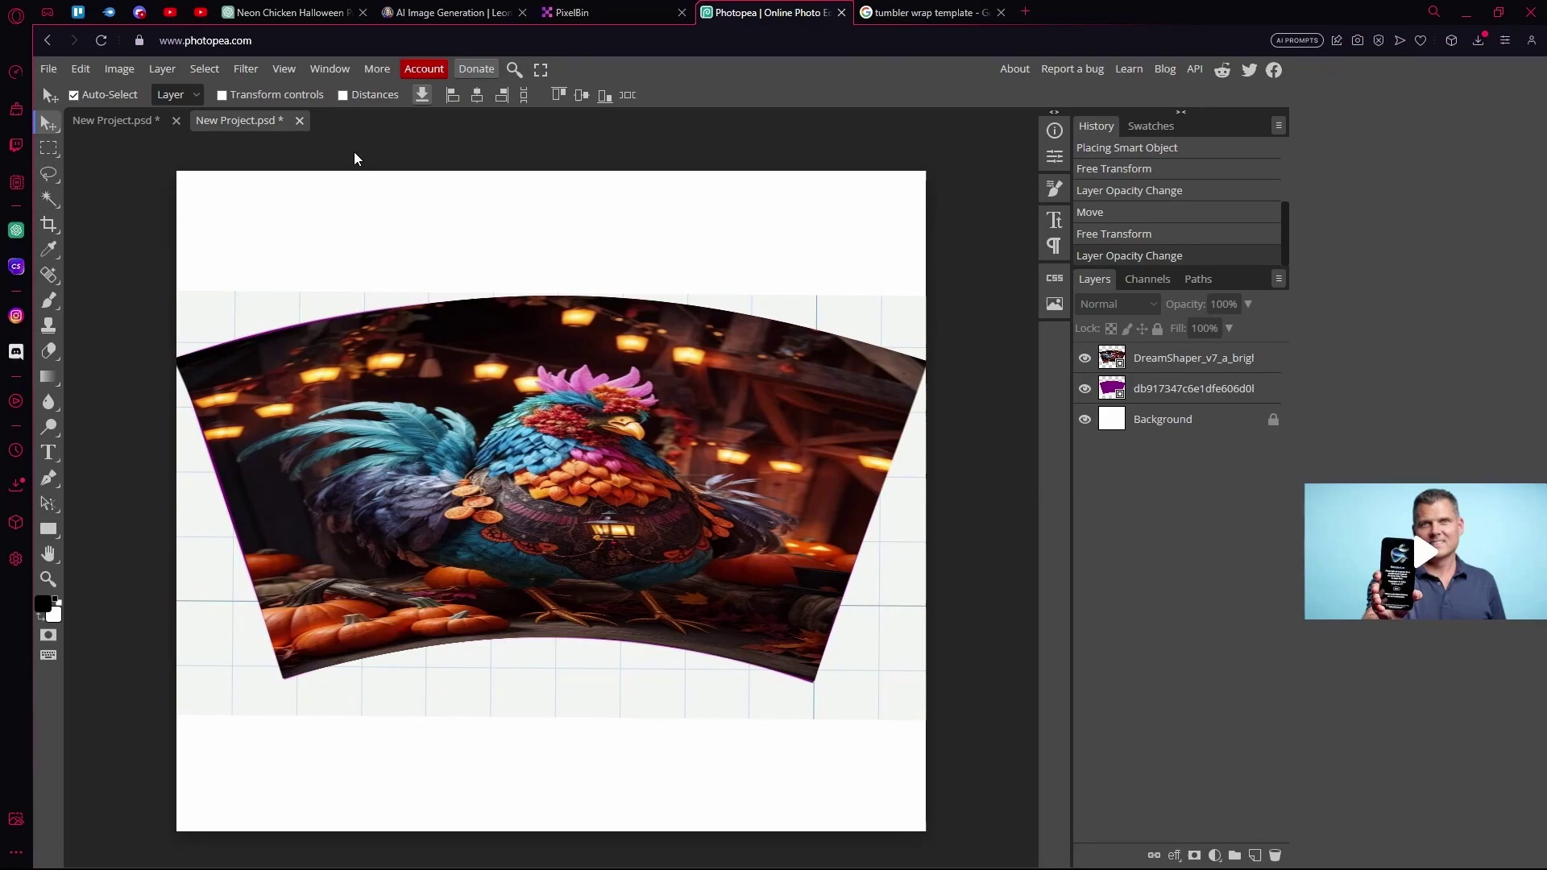
{"action": "middle_click", "coordinate": [937, 6]}
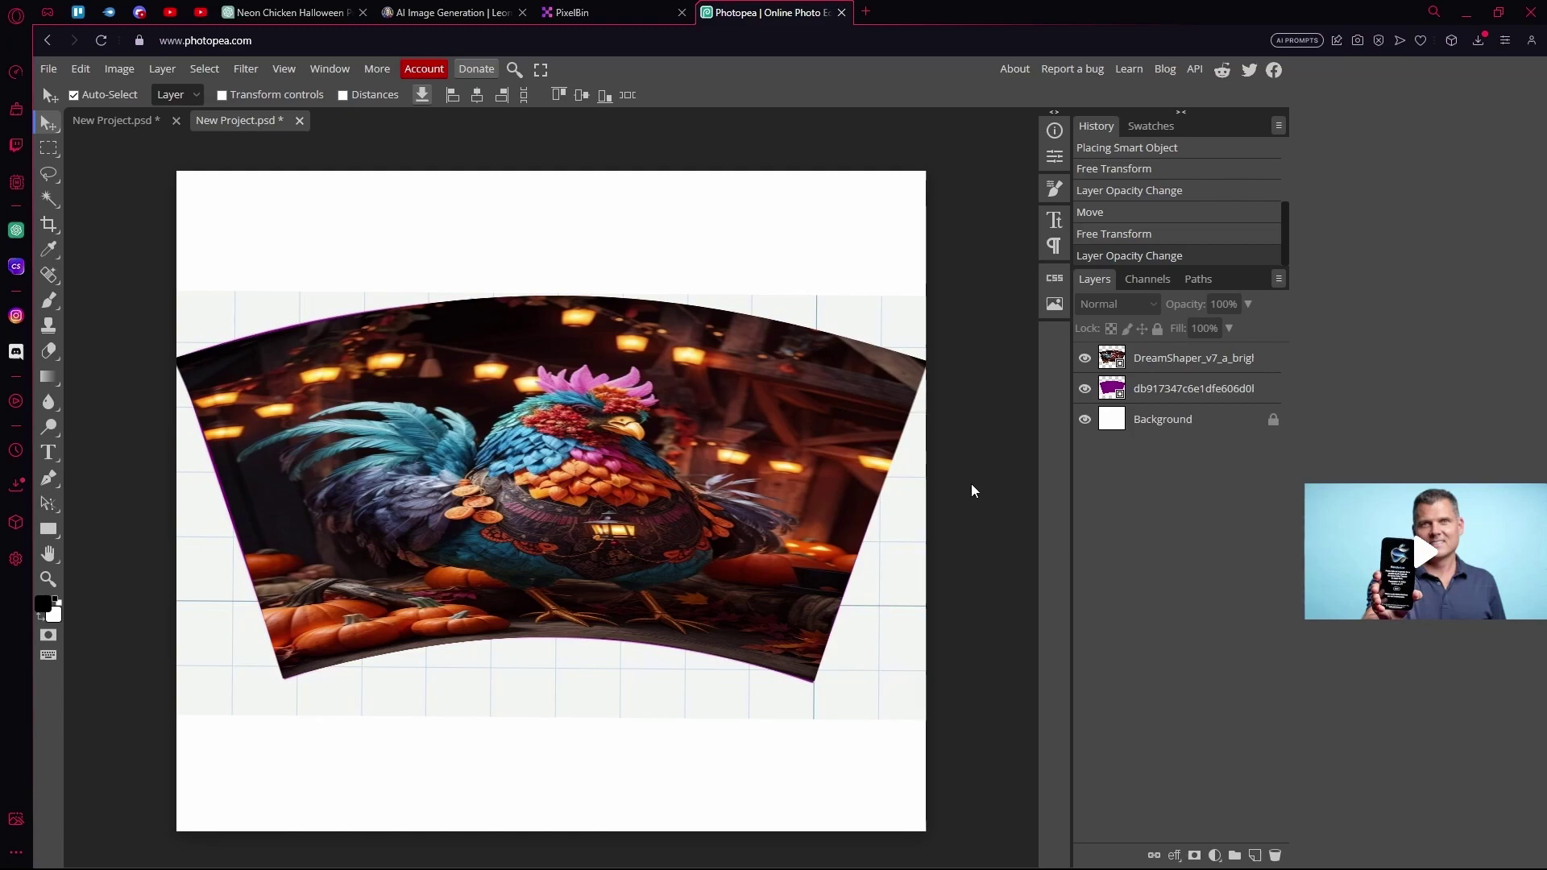
Export the wrap design as a PNG, downloaded as New Project (1).png
{"action": "left_click", "coordinate": [48, 69]}
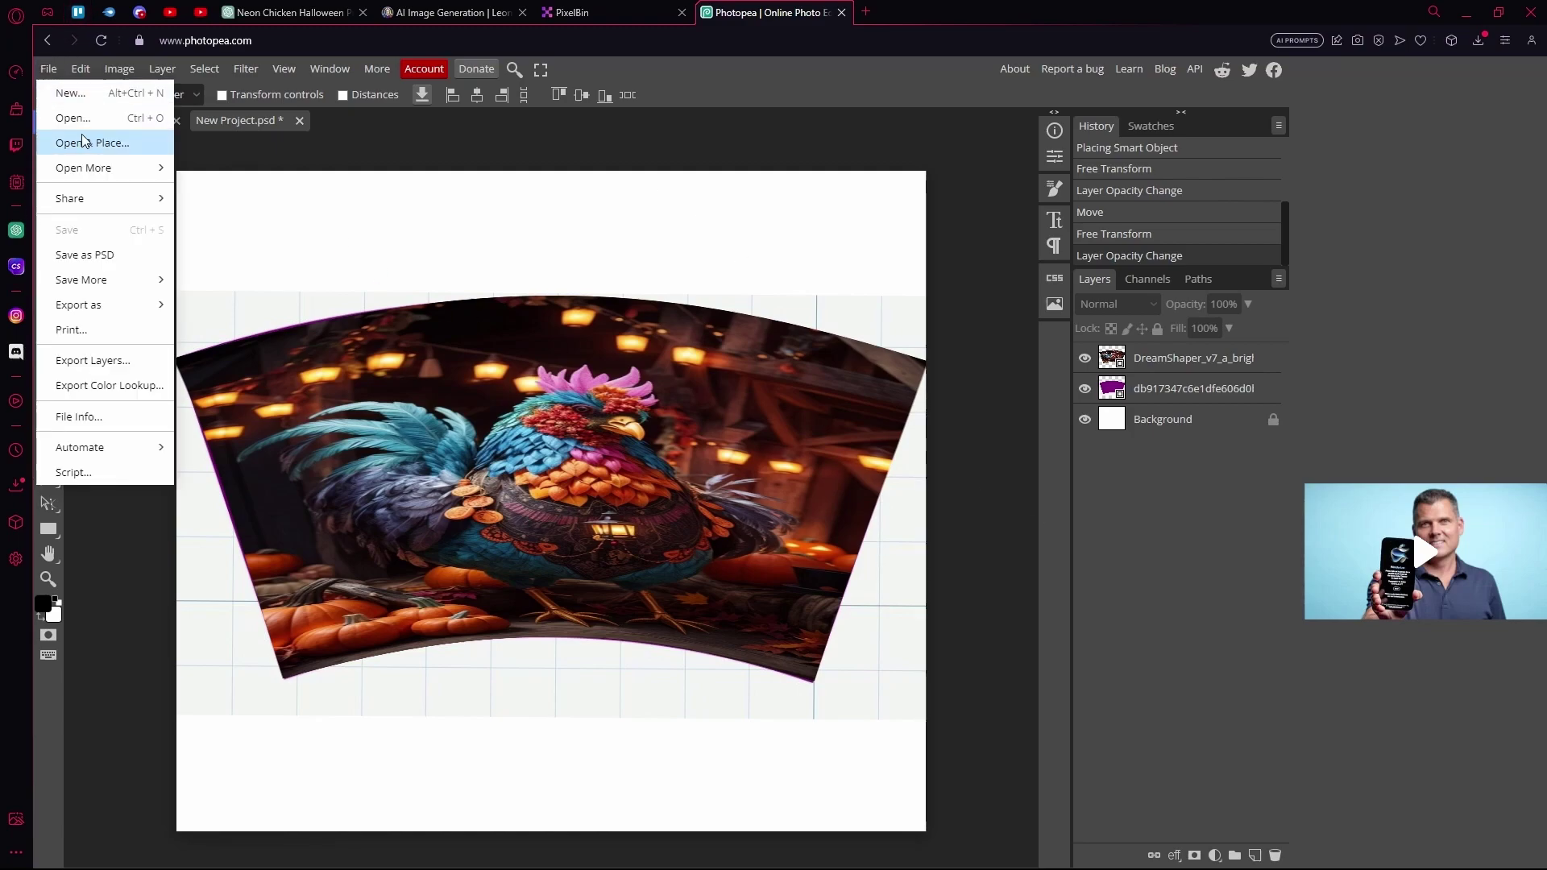
{"action": "mouse_move", "coordinate": [156, 280]}
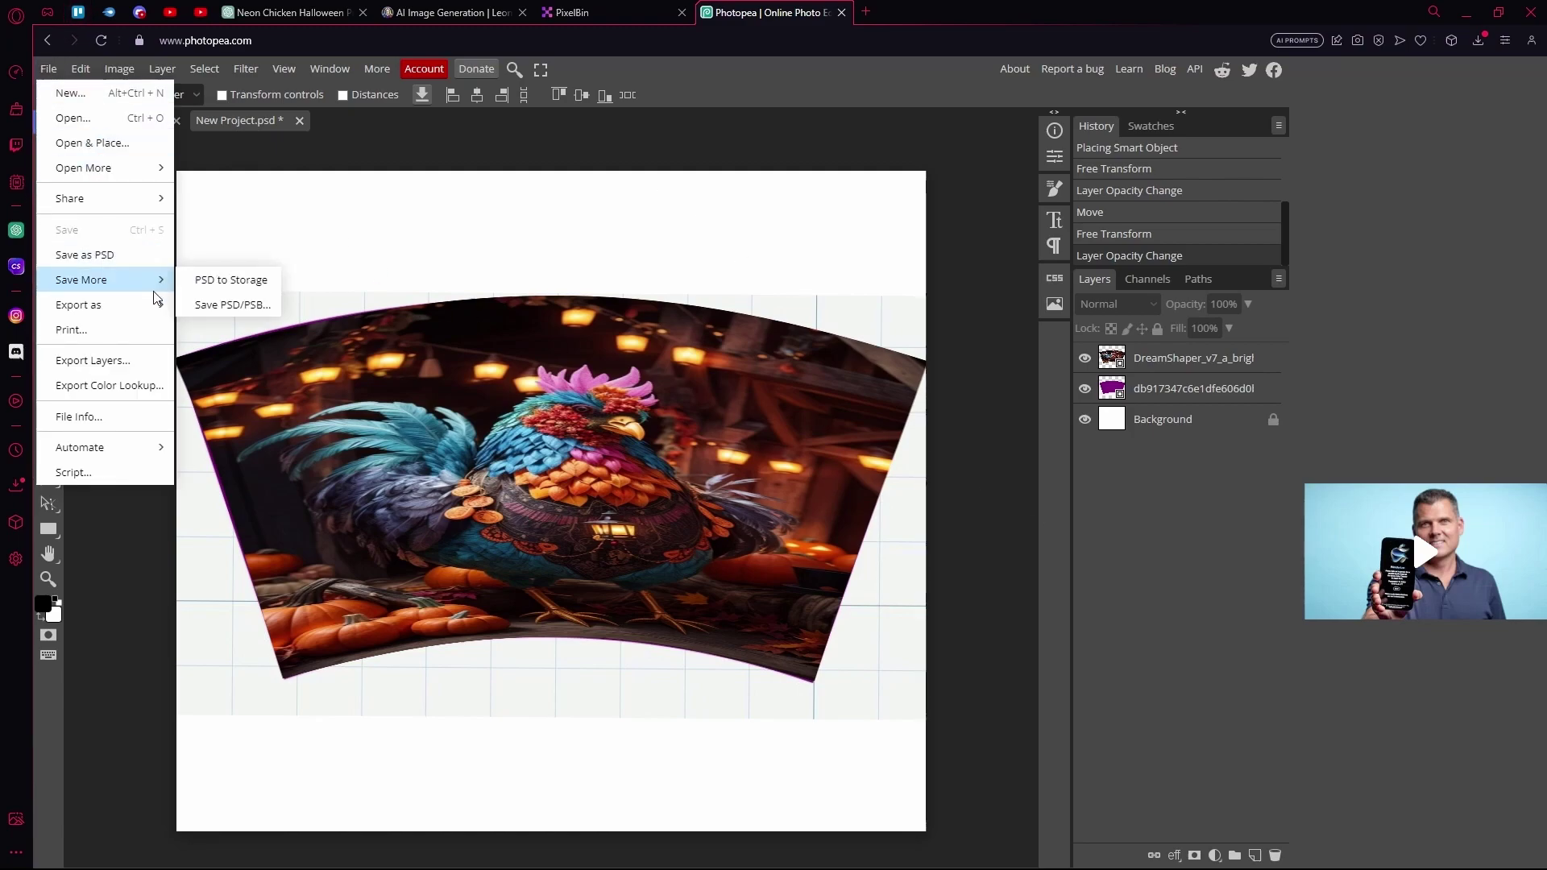
{"action": "mouse_move", "coordinate": [148, 310]}
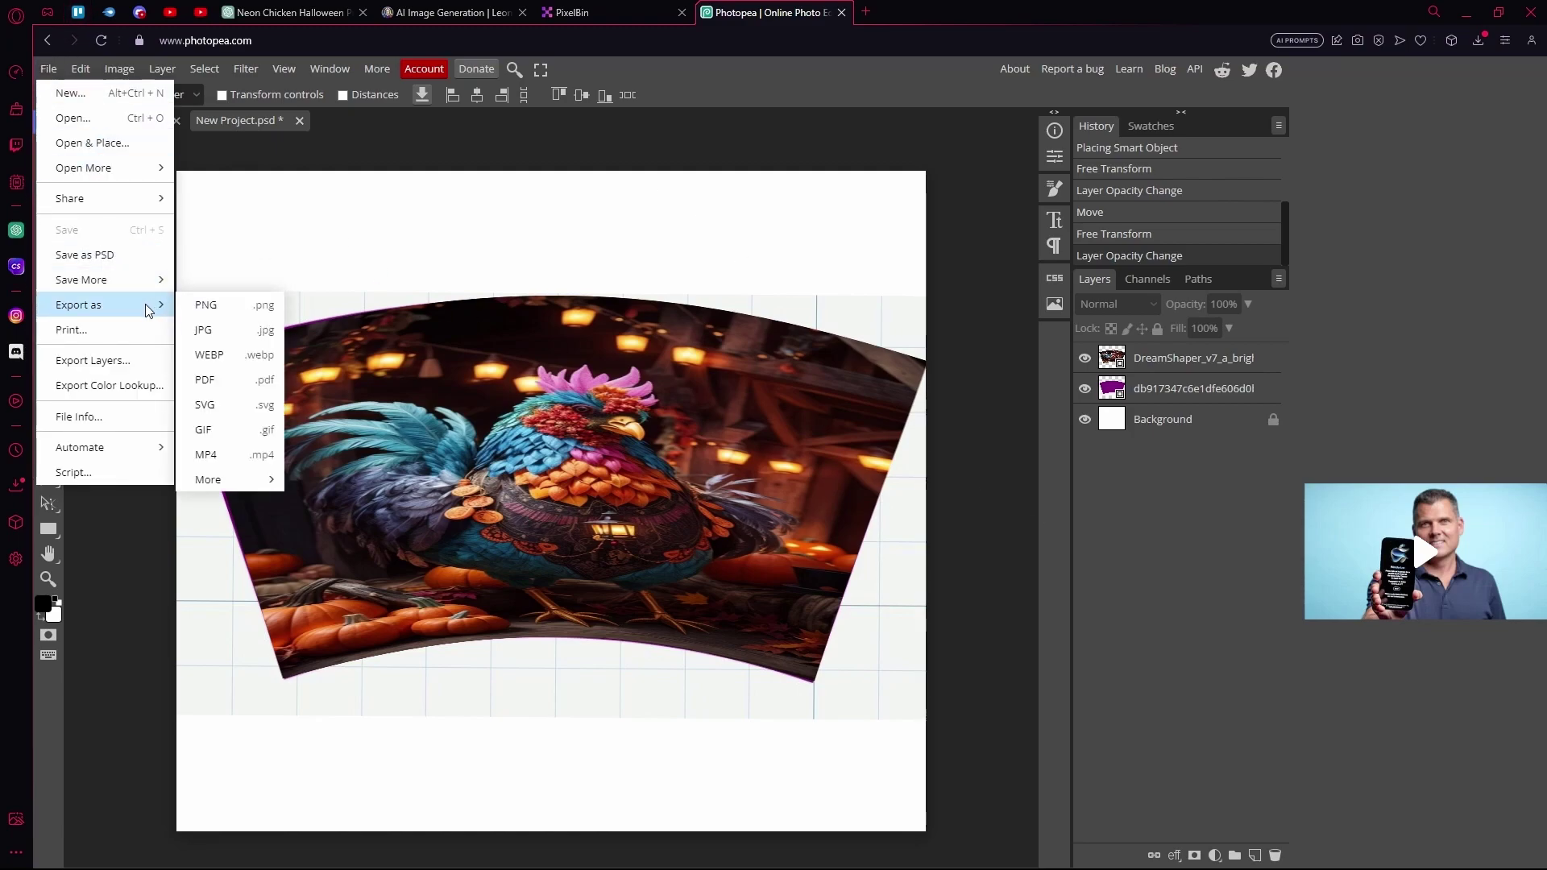
{"action": "left_click", "coordinate": [222, 302]}
{"action": "left_click", "coordinate": [654, 384]}
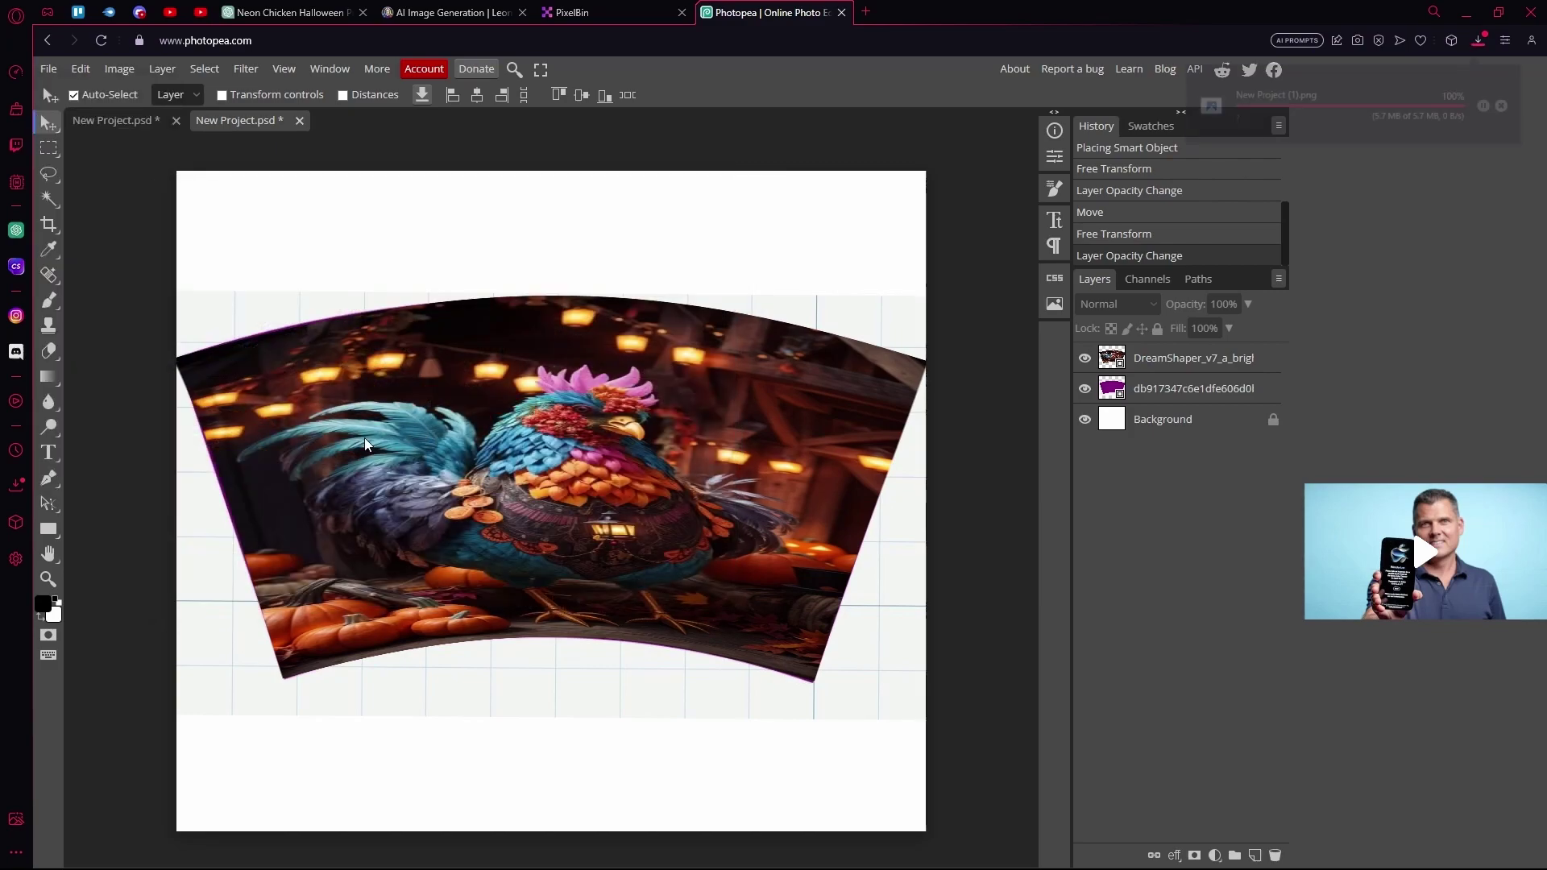